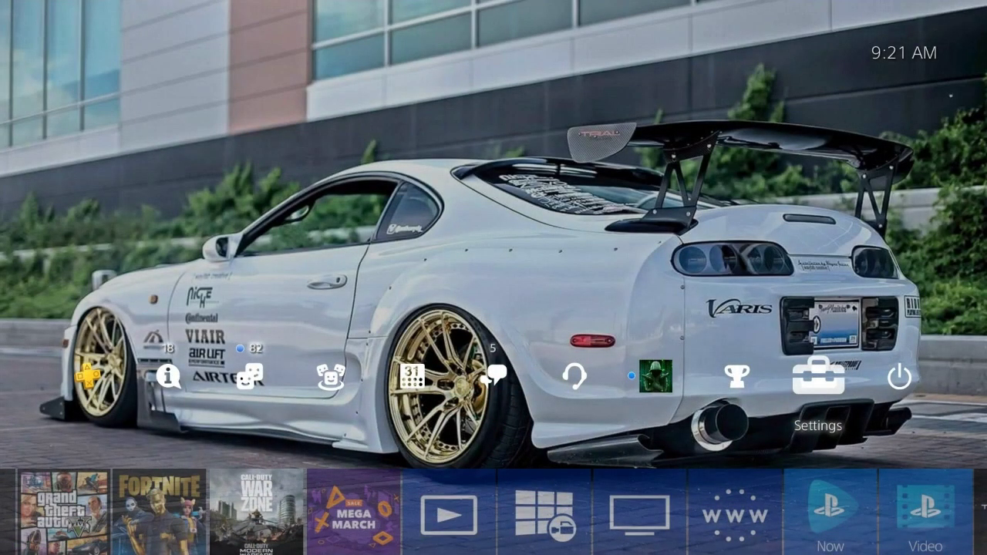
- Copy the Grand Theft Auto V saved data from the PS4's system storage to the USB storage device
{"action": "key", "text": "Return"}
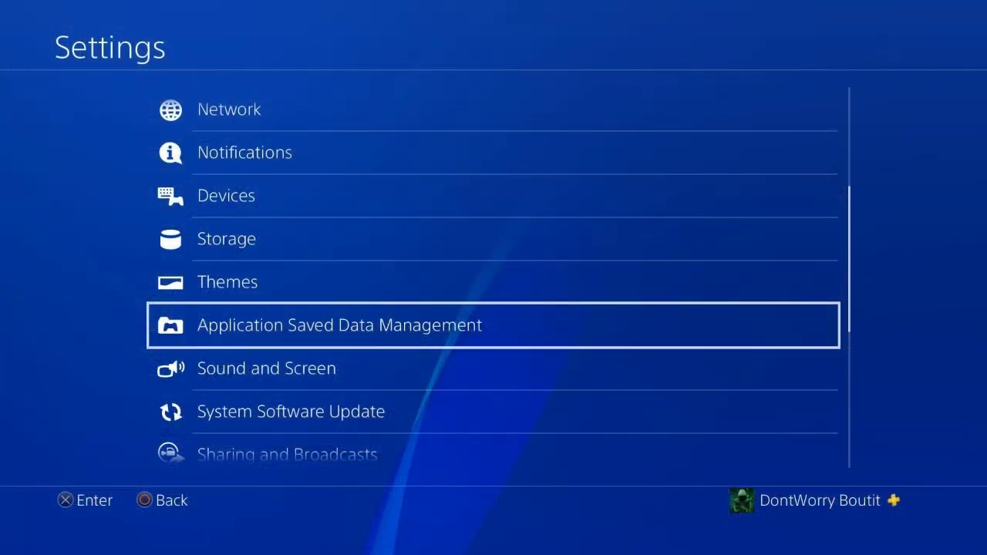
{"action": "key", "text": "Return"}
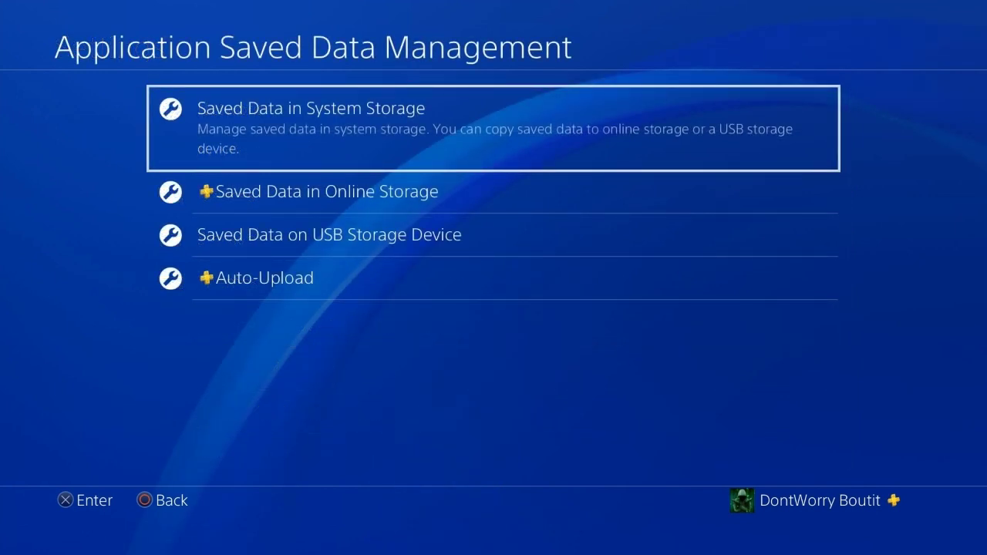
{"action": "key", "text": "Return"}
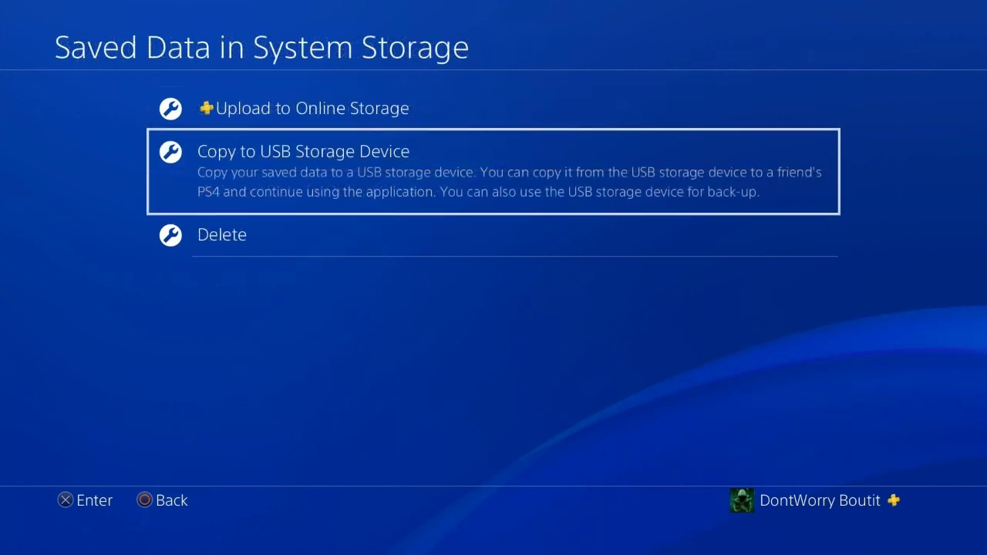
{"action": "key", "text": "Return"}
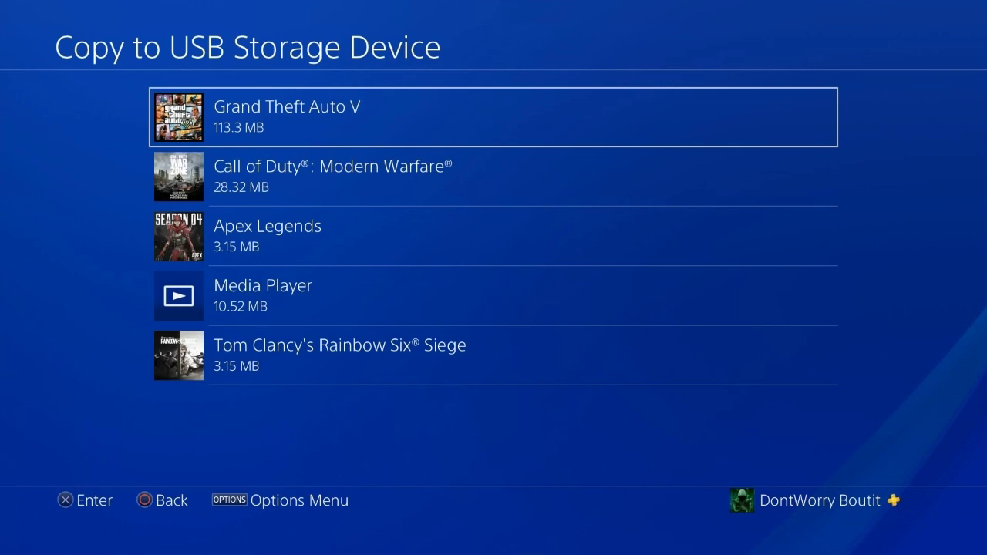
{"action": "key", "text": "Return"}
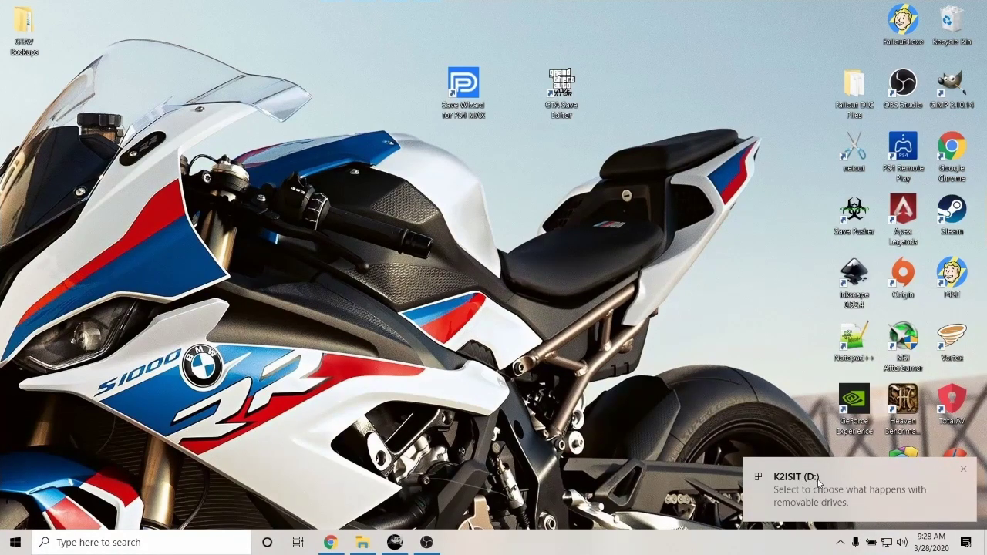
- Check the save backup folder, then launch GTA Save Editor without updating it and choose the Grand Theft Auto V editor
{"action": "left_click", "coordinate": [363, 542]}
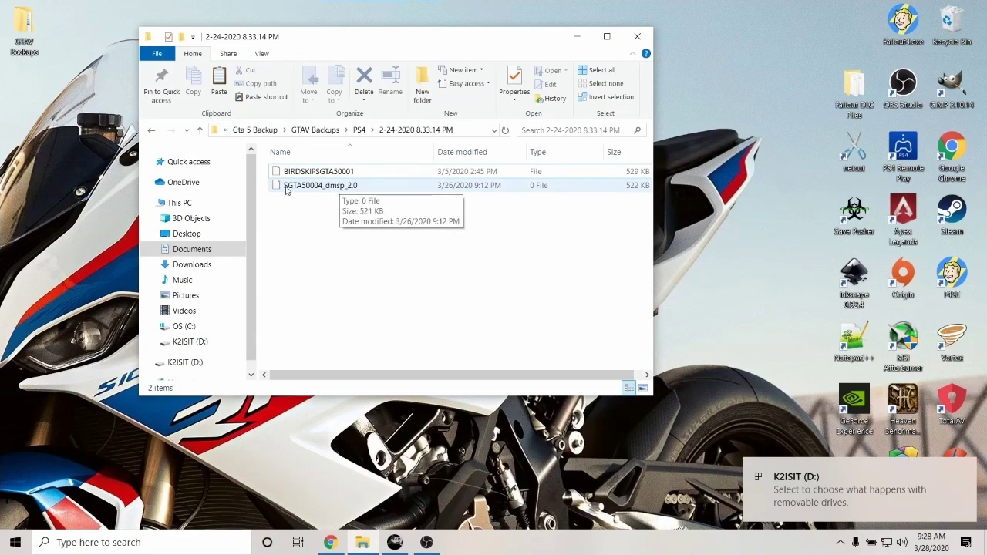
{"action": "left_click", "coordinate": [568, 43]}
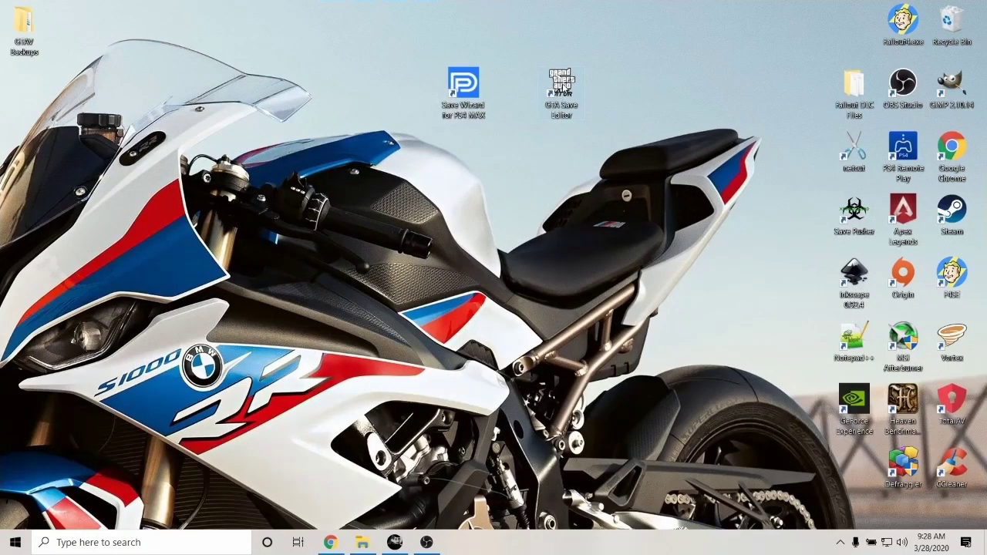
{"action": "left_click", "coordinate": [561, 89]}
{"action": "key", "text": "Return"}
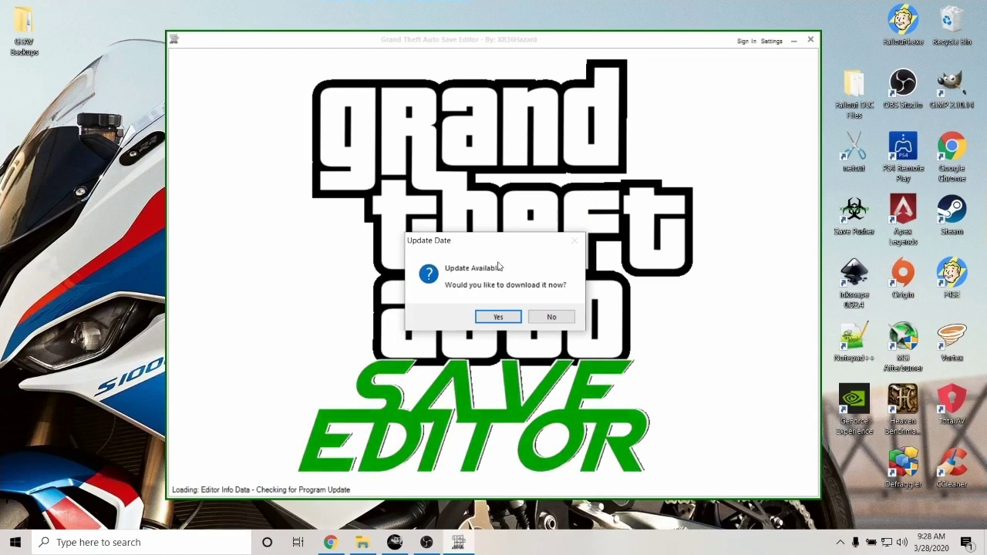
{"action": "left_click", "coordinate": [552, 316]}
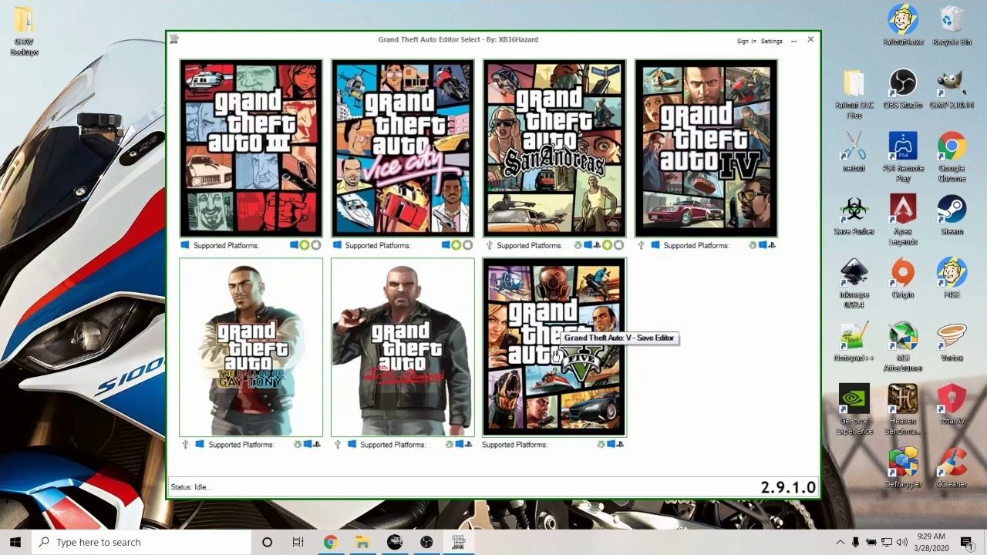
{"action": "left_click", "coordinate": [553, 337]}
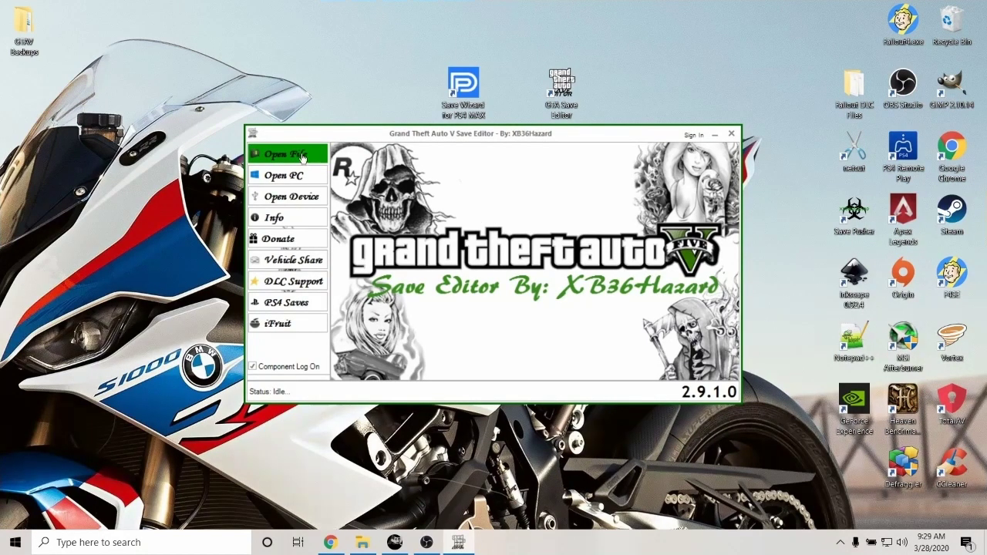
- Load the SGTA50004_dmsp_2.0 game save and make a backup before editing
{"action": "left_click", "coordinate": [276, 157]}
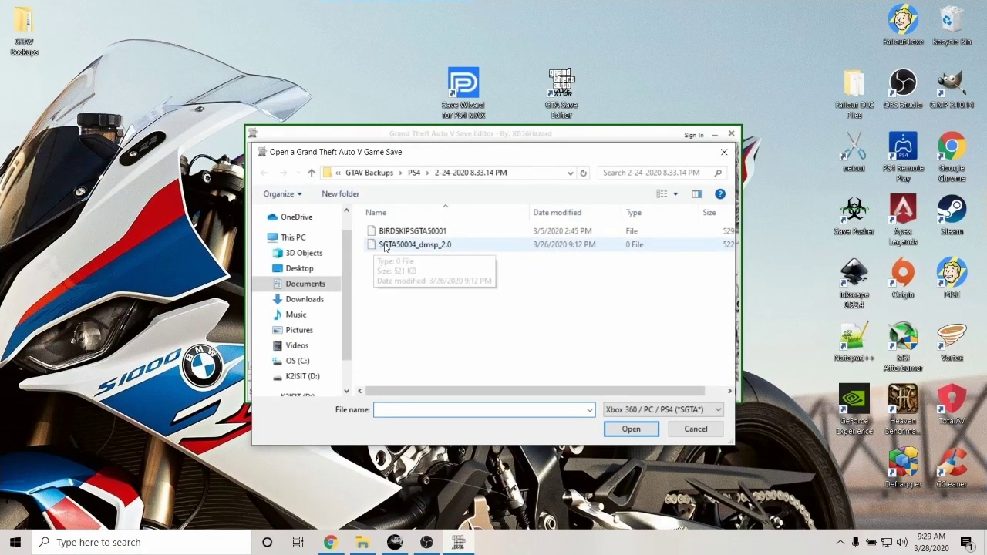
{"action": "left_click", "coordinate": [451, 245]}
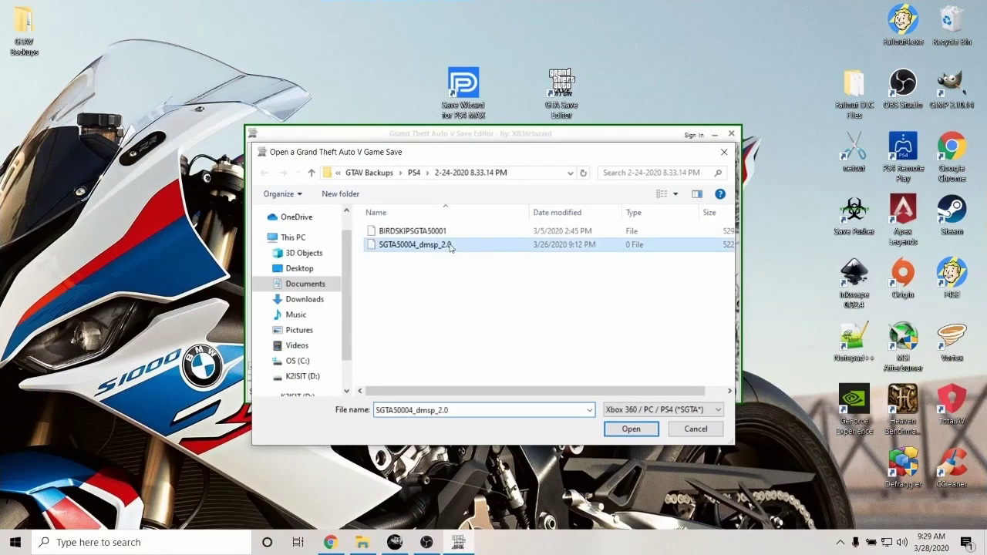
{"action": "left_click", "coordinate": [636, 429]}
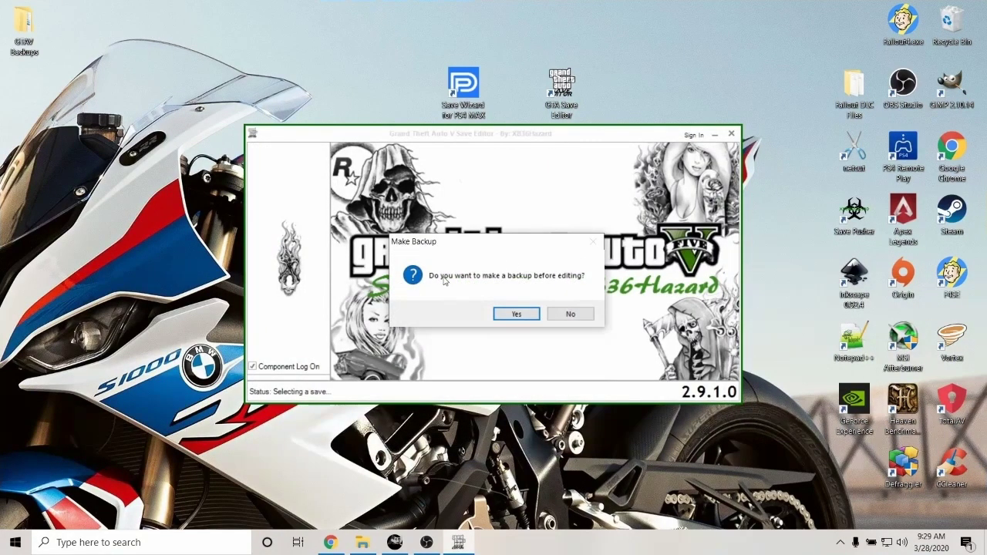
{"action": "left_click", "coordinate": [515, 314]}
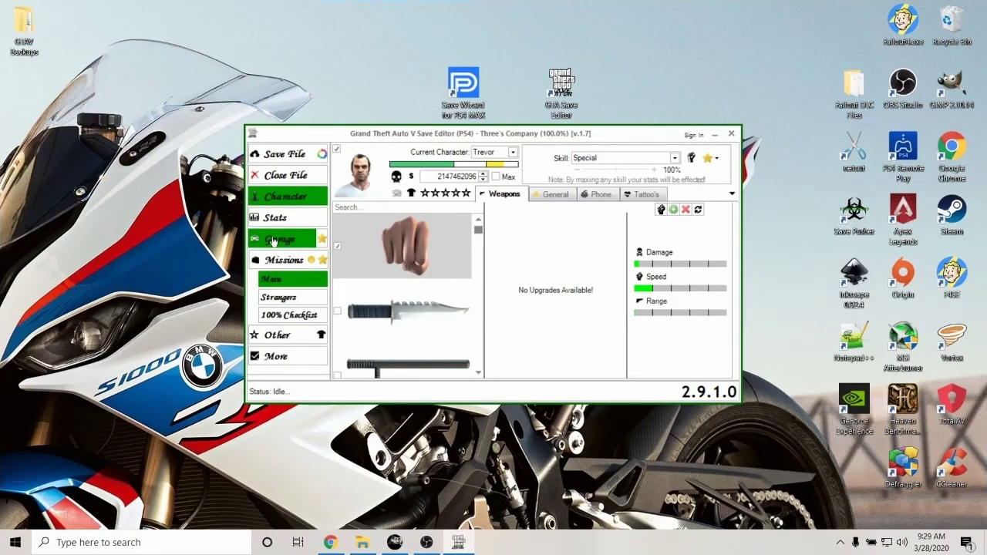
- Open the save's garage data and view the vehicles stored in Franklin's Grove Street Garage
{"action": "left_click", "coordinate": [272, 241]}
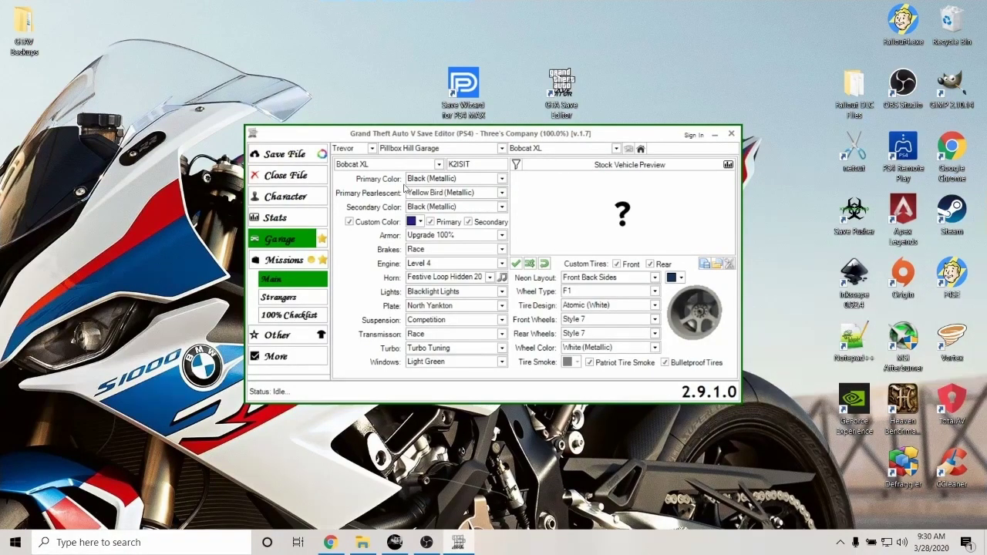
{"action": "left_click", "coordinate": [371, 148]}
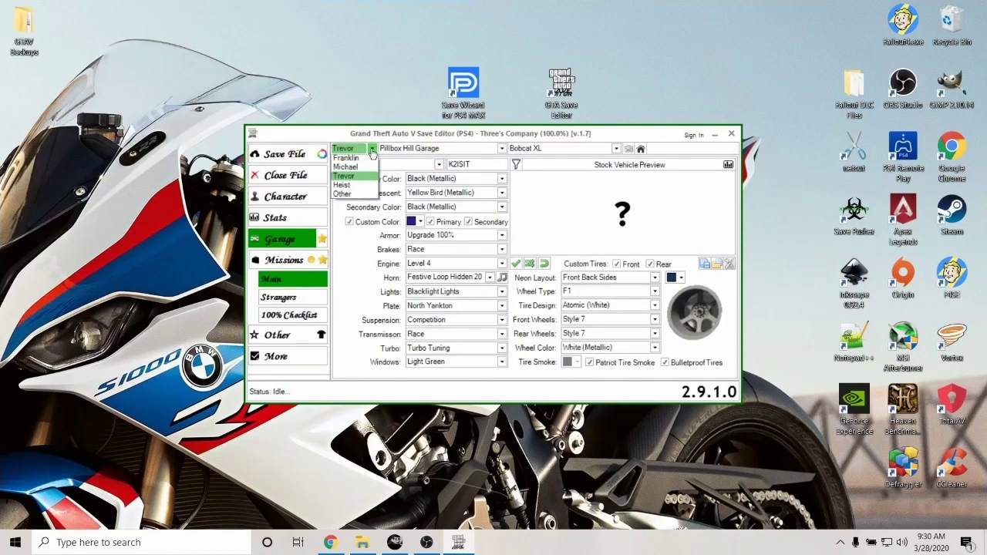
{"action": "left_click", "coordinate": [346, 160]}
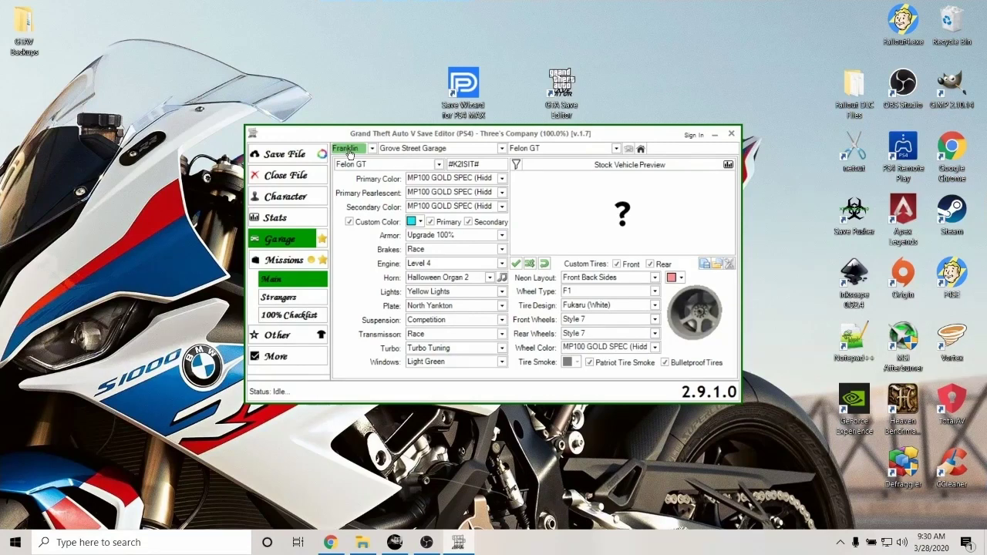
{"action": "left_click", "coordinate": [417, 150]}
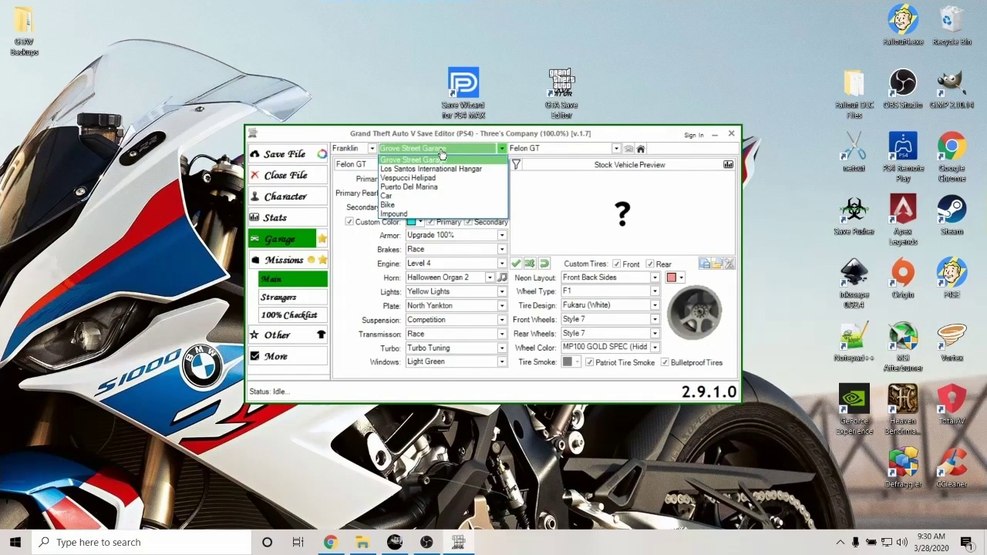
{"action": "left_click", "coordinate": [441, 154]}
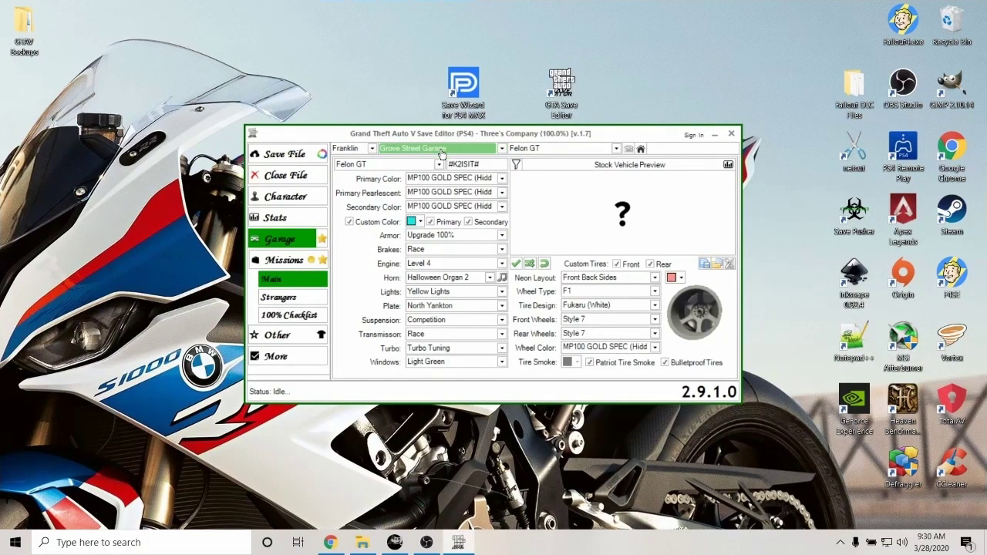
{"action": "left_click", "coordinate": [551, 152]}
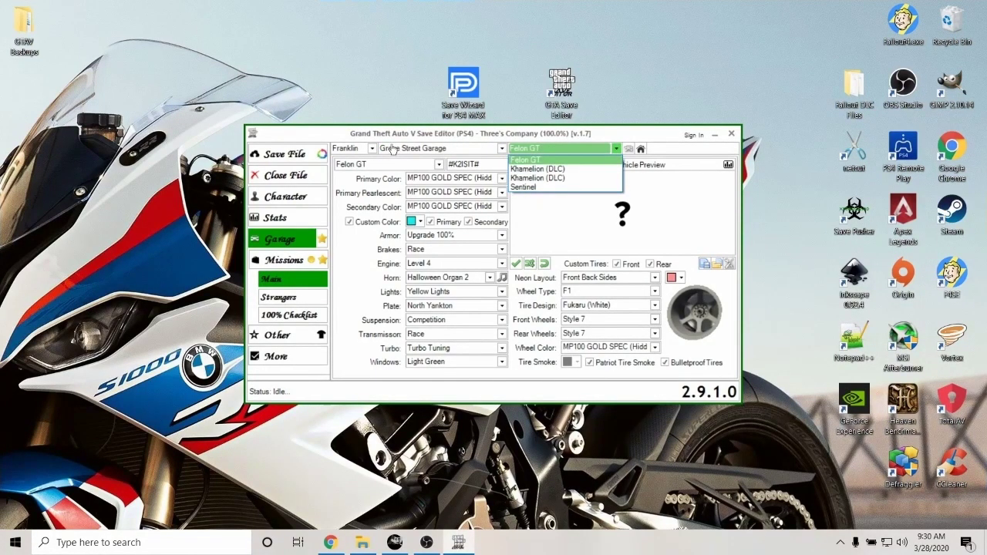
- View the vehicles stored in Michael's Vinewood Garage
{"action": "left_click", "coordinate": [372, 152]}
{"action": "left_click", "coordinate": [372, 151]}
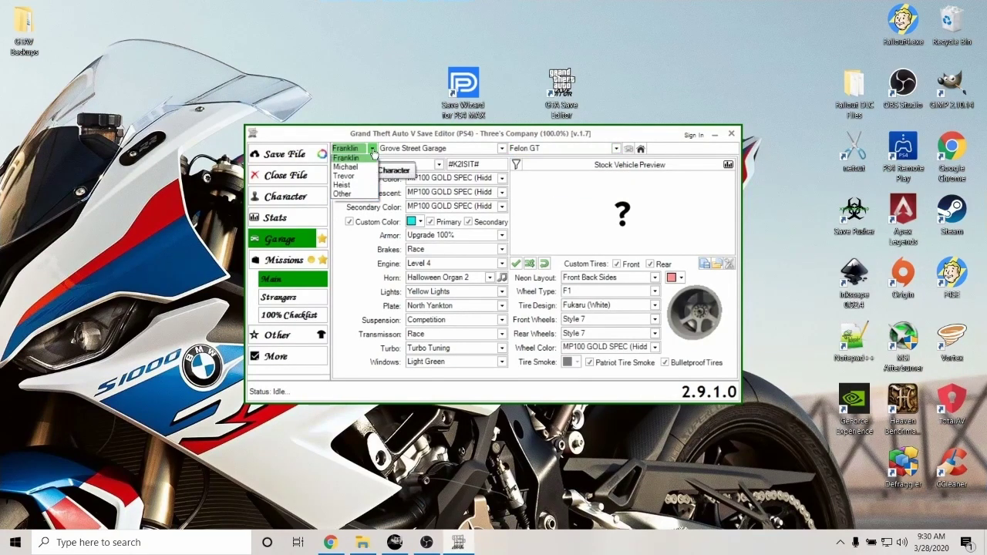
{"action": "left_click", "coordinate": [360, 170]}
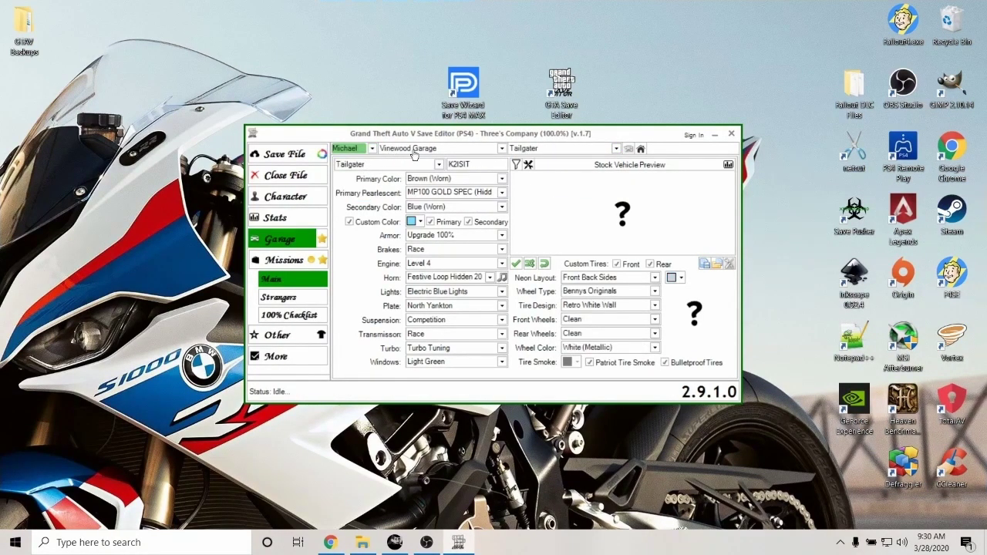
{"action": "left_click", "coordinate": [528, 151]}
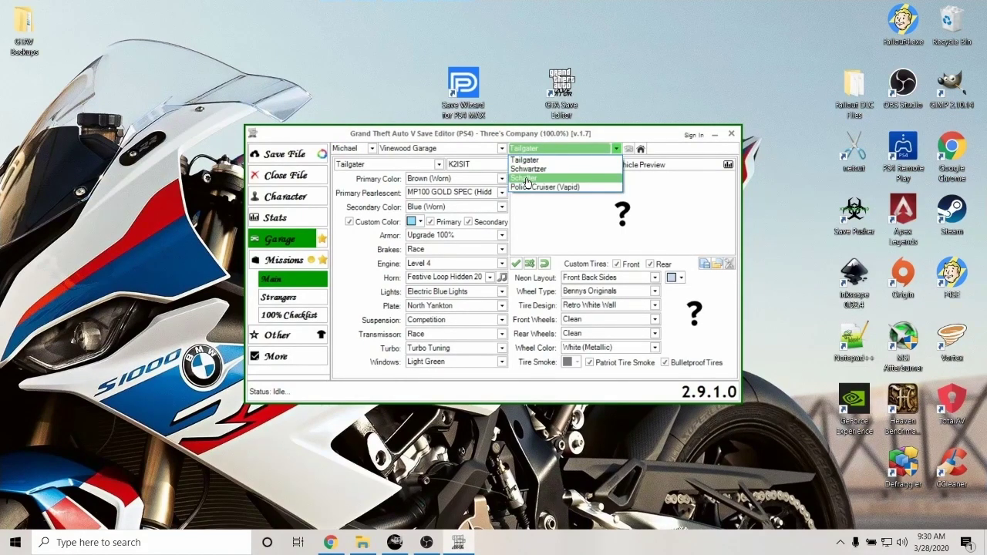
- View the vehicles stored in Trevor's Pillbox Hill Garage, keeping the Bobcat XL selected
{"action": "left_click", "coordinate": [370, 151]}
{"action": "left_click", "coordinate": [369, 151]}
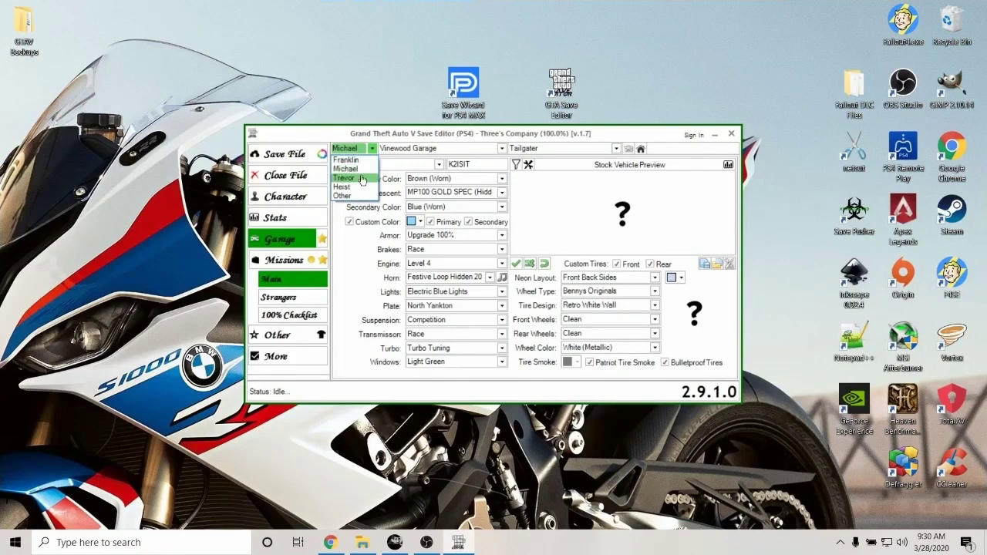
{"action": "left_click", "coordinate": [361, 179]}
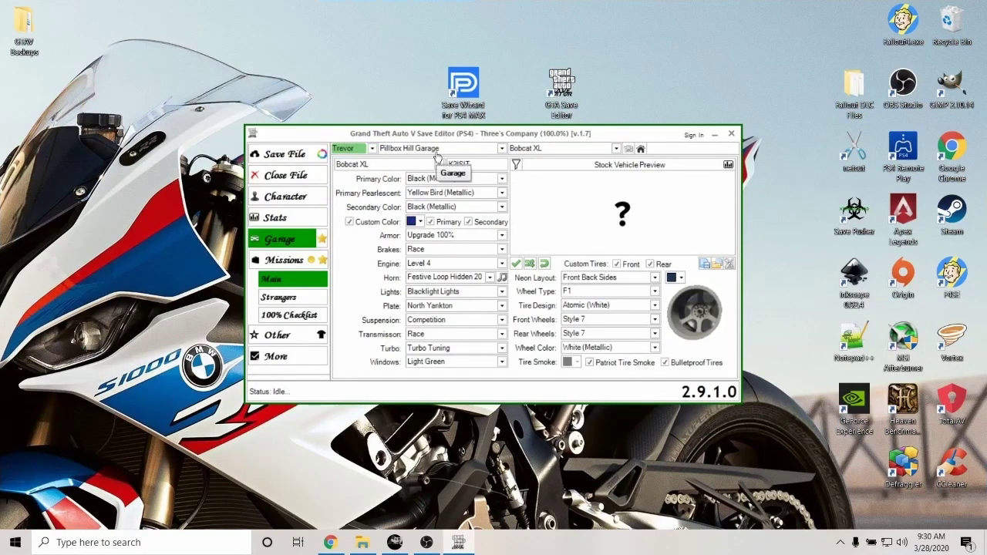
{"action": "left_click", "coordinate": [532, 149]}
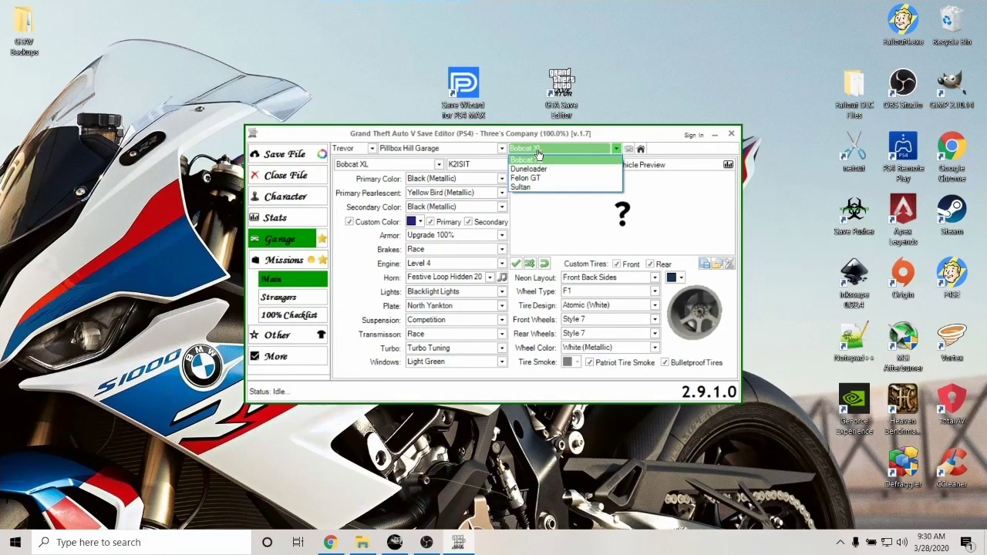
{"action": "left_click", "coordinate": [531, 159]}
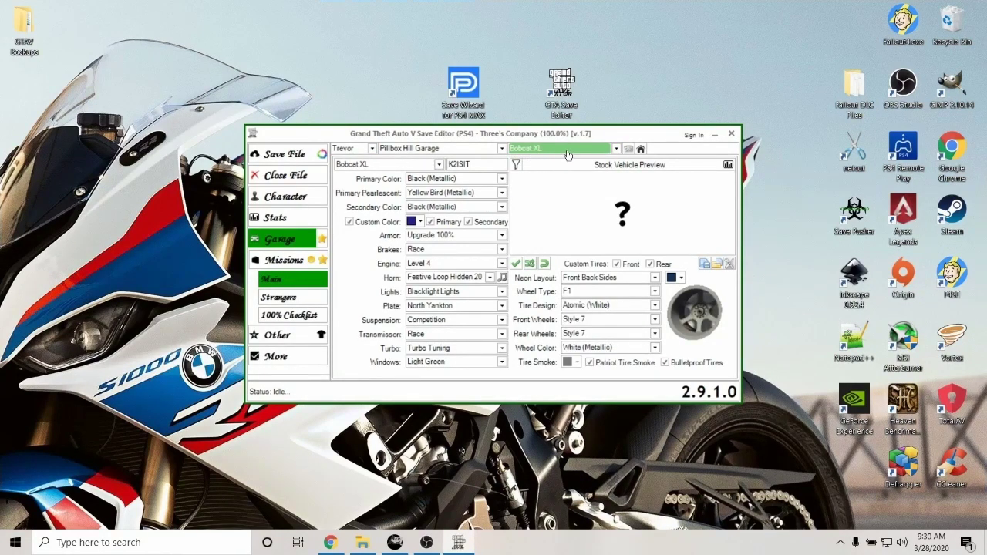
- Return to Franklin's Grove Street Garage and check the available vehicle models, keeping Felon GT for the first slot
{"action": "left_click", "coordinate": [371, 148]}
{"action": "left_click", "coordinate": [364, 160]}
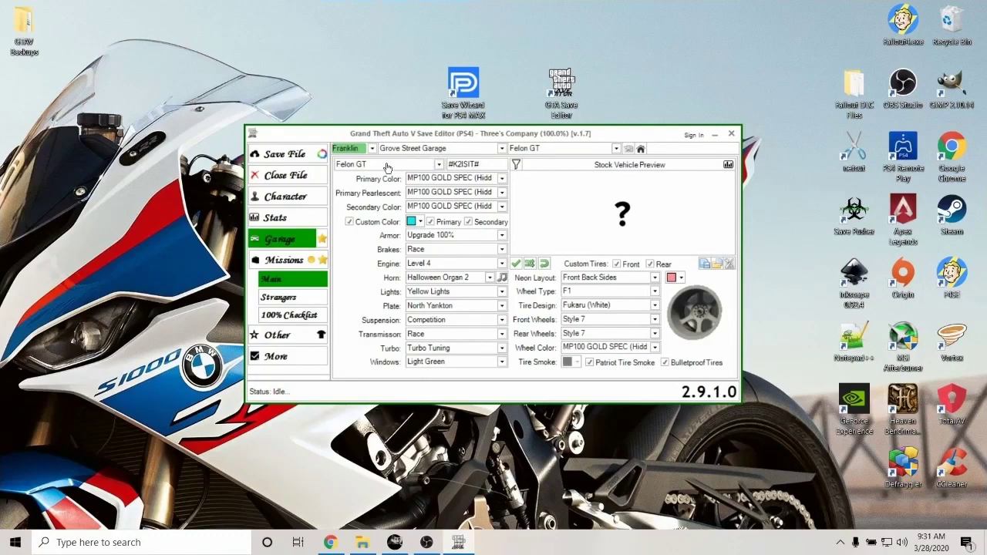
{"action": "left_click", "coordinate": [439, 165]}
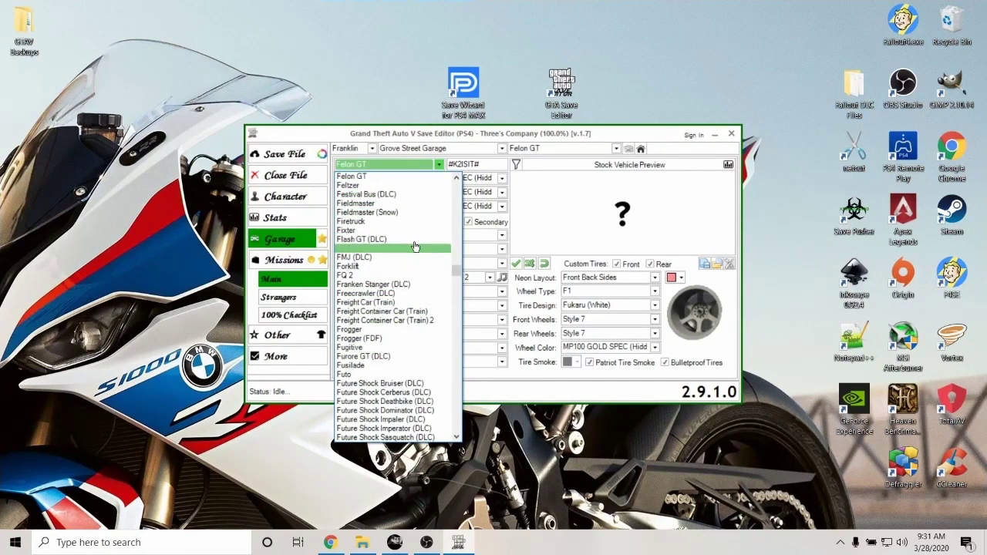
{"action": "left_click", "coordinate": [412, 176]}
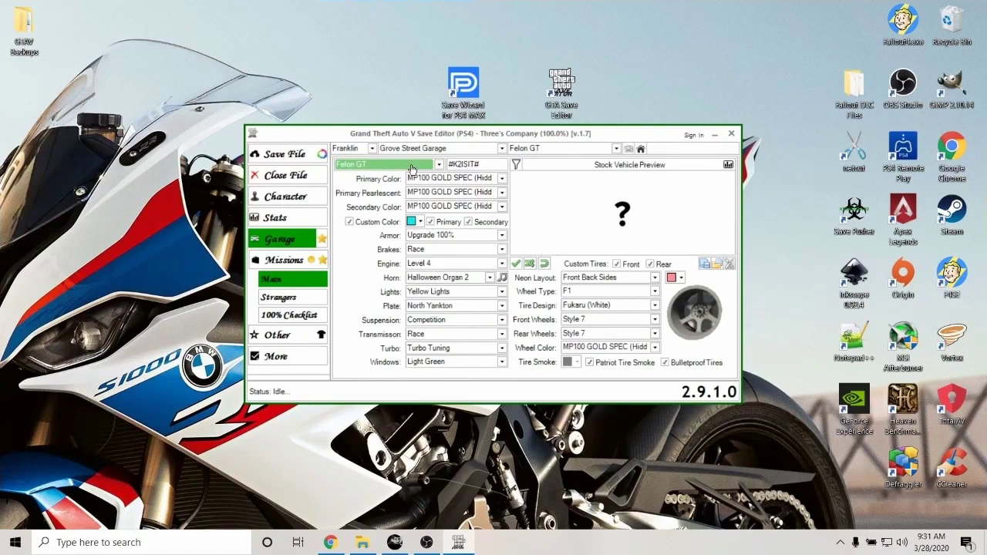
- Switch to Chrome and review the Se7enSins thread's blacklist and list of store-able GTA V vehicles
{"action": "left_click", "coordinate": [329, 542]}
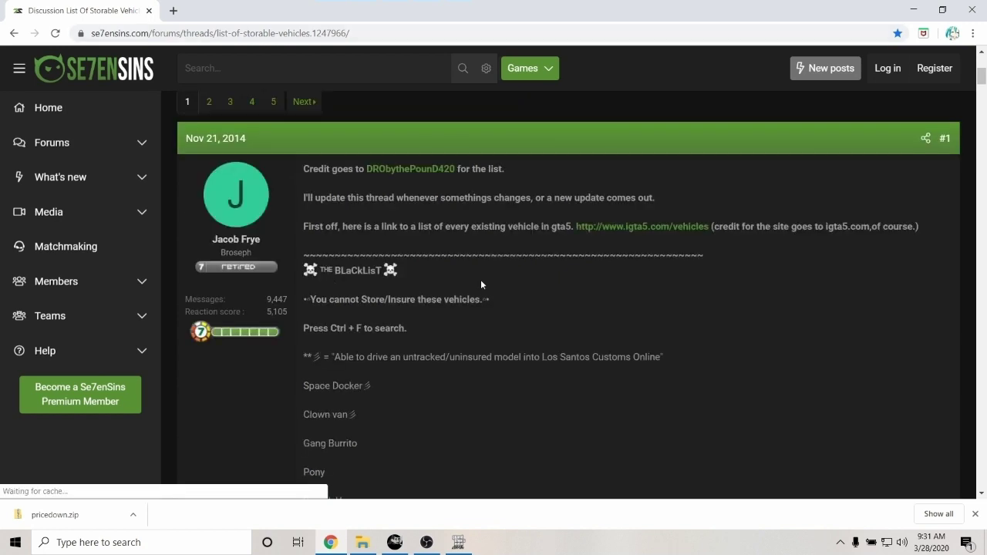
{"action": "scroll", "coordinate": [501, 274], "scroll_direction": "down", "scroll_amount": 1}
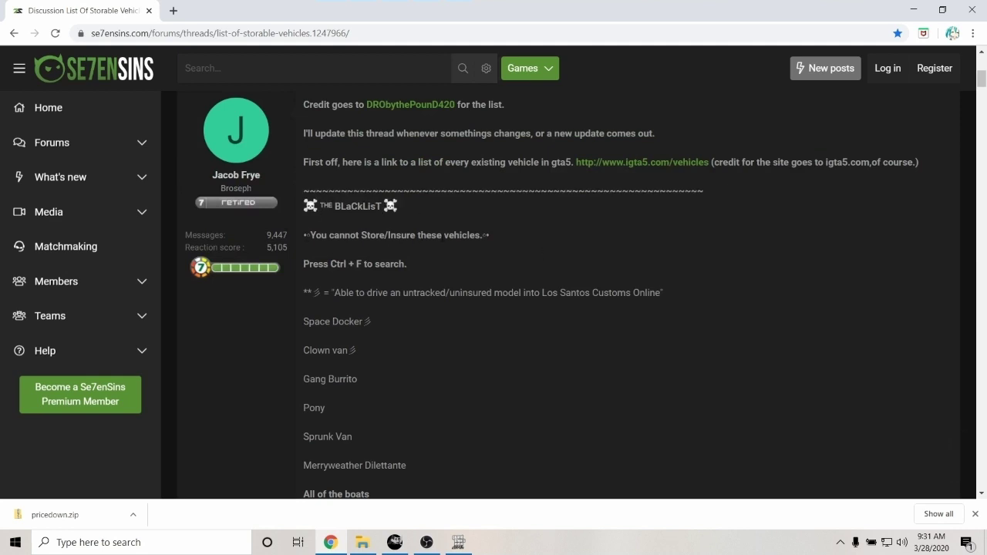
{"action": "scroll", "coordinate": [464, 254], "scroll_direction": "down", "scroll_amount": 2}
{"action": "scroll", "coordinate": [363, 224], "scroll_direction": "down", "scroll_amount": 1}
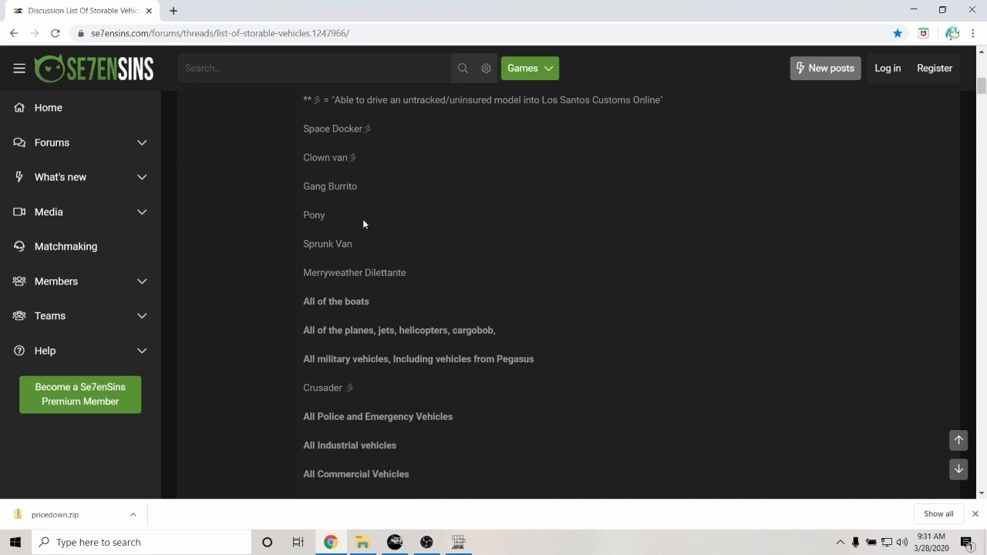
{"action": "scroll", "coordinate": [368, 185], "scroll_direction": "up", "scroll_amount": 1}
{"action": "scroll", "coordinate": [381, 227], "scroll_direction": "down", "scroll_amount": 3}
{"action": "scroll", "coordinate": [439, 309], "scroll_direction": "down", "scroll_amount": 5}
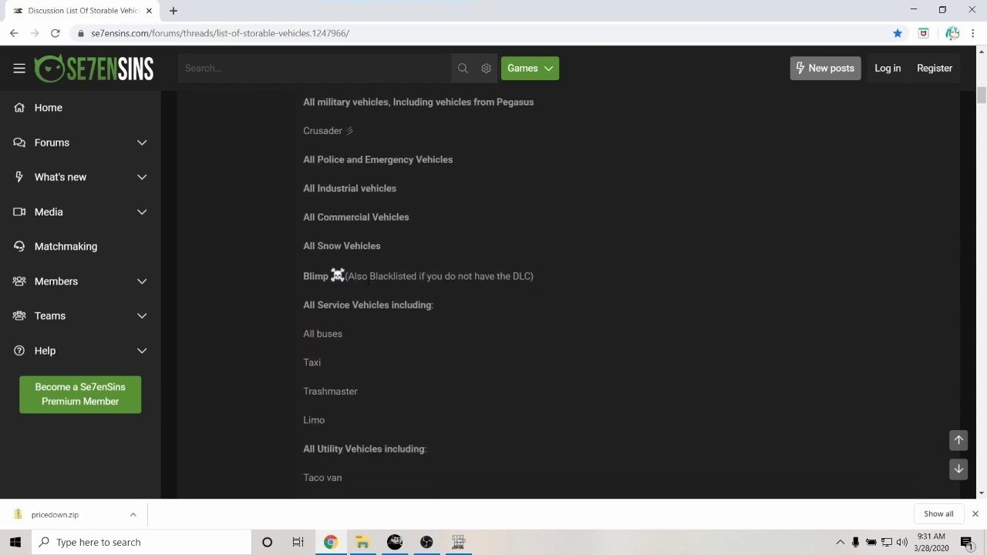
{"action": "scroll", "coordinate": [366, 361], "scroll_direction": "down", "scroll_amount": 8}
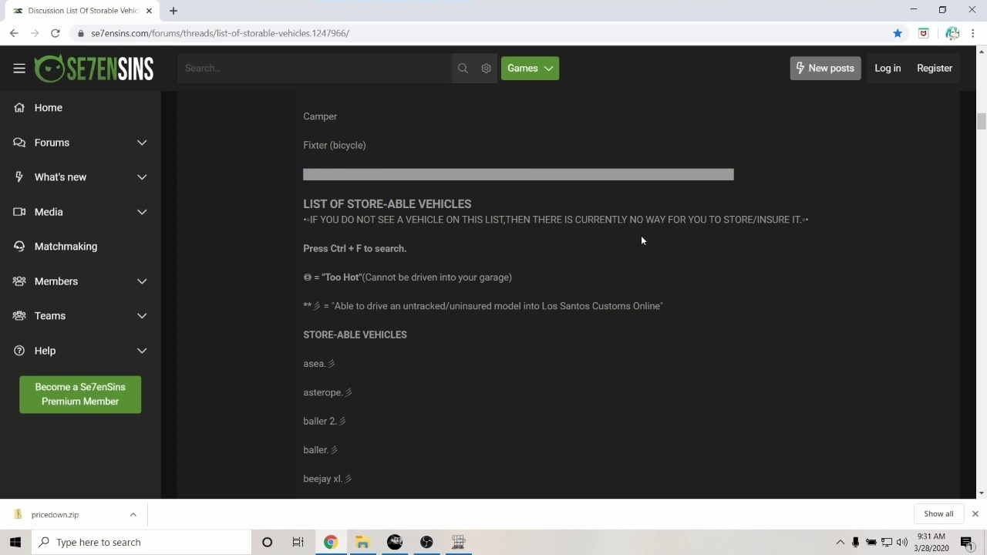
- Read through the Se7enSins thread's store-able vehicles list to find the Felon GT entry
{"action": "scroll", "coordinate": [471, 279], "scroll_direction": "down", "scroll_amount": 2}
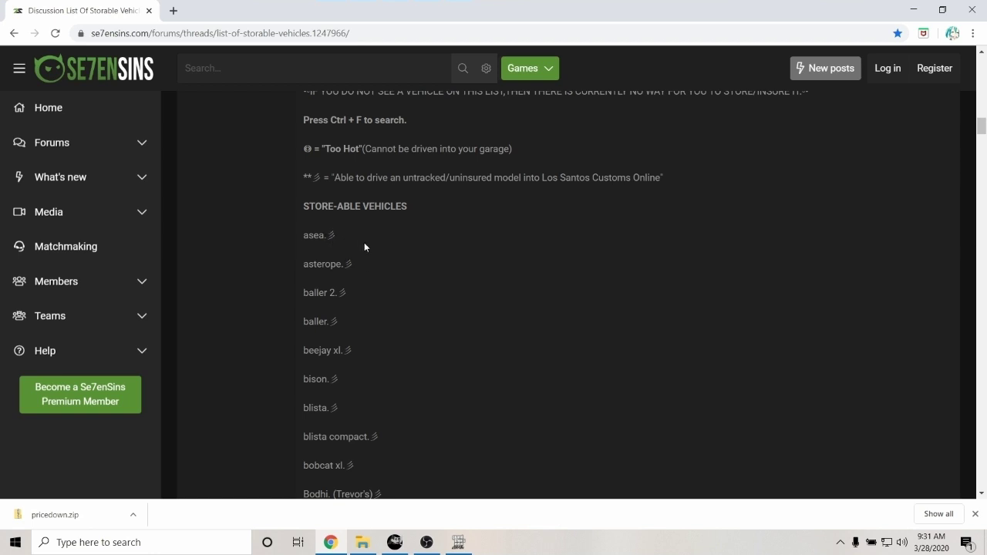
{"action": "scroll", "coordinate": [376, 246], "scroll_direction": "down", "scroll_amount": 3}
{"action": "scroll", "coordinate": [397, 304], "scroll_direction": "down", "scroll_amount": 5}
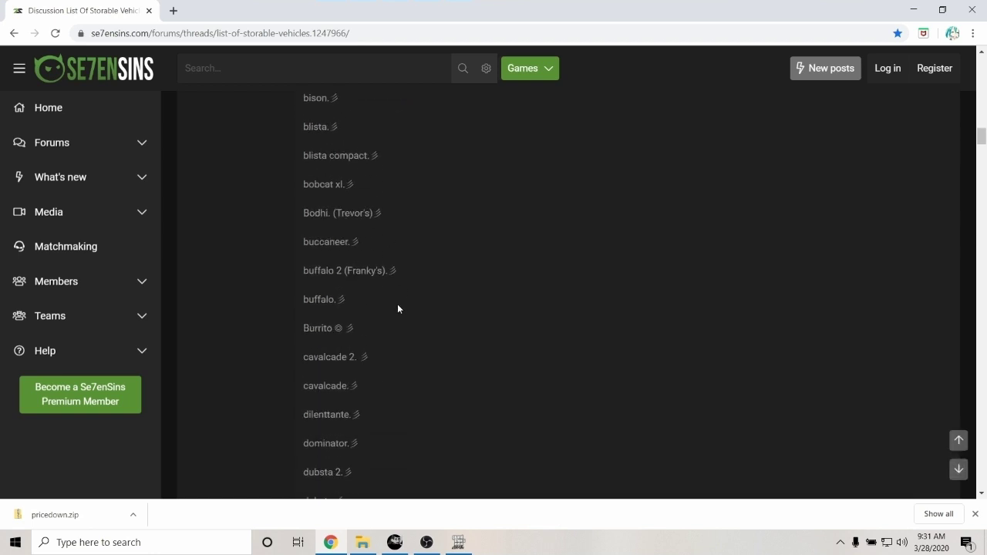
{"action": "scroll", "coordinate": [411, 267], "scroll_direction": "down", "scroll_amount": 8}
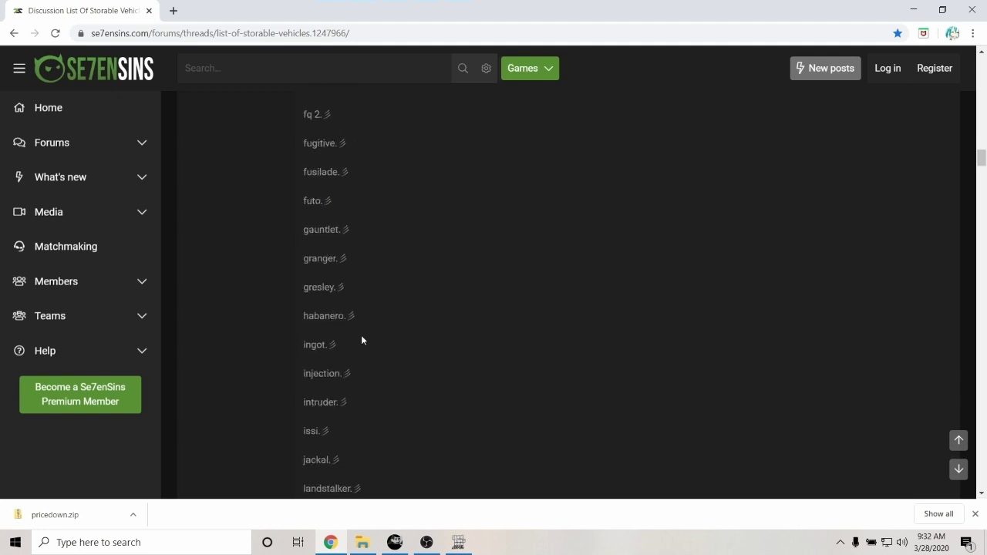
{"action": "scroll", "coordinate": [426, 275], "scroll_direction": "up", "scroll_amount": 6}
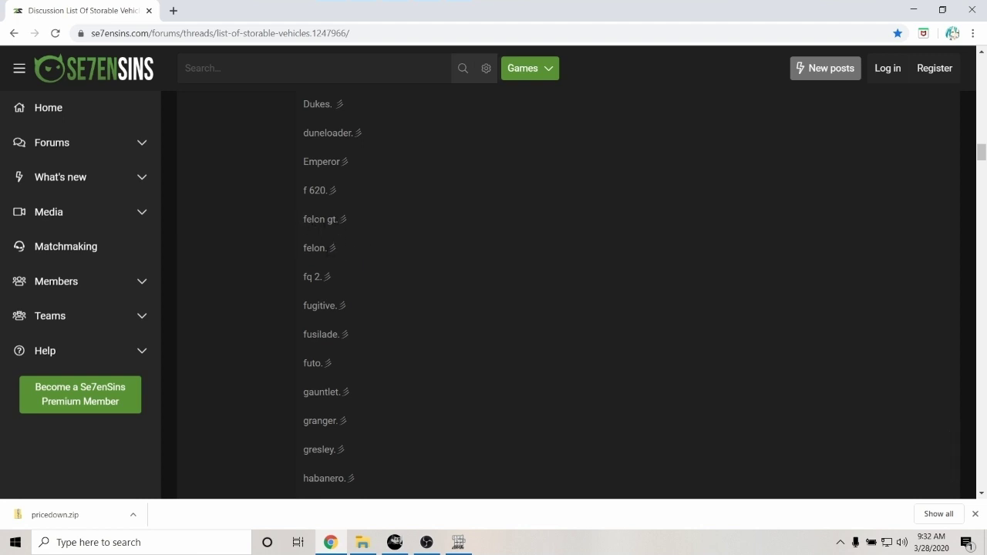
- Search Google in a new tab for "gta fellon gt" and look at the car's images
{"action": "left_click", "coordinate": [174, 11]}
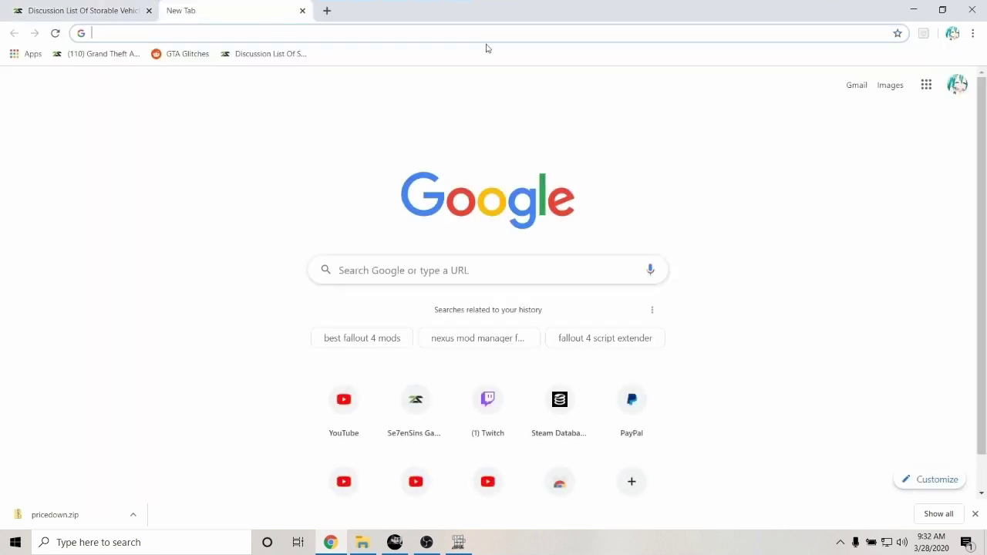
{"action": "type", "text": "gta fe"}
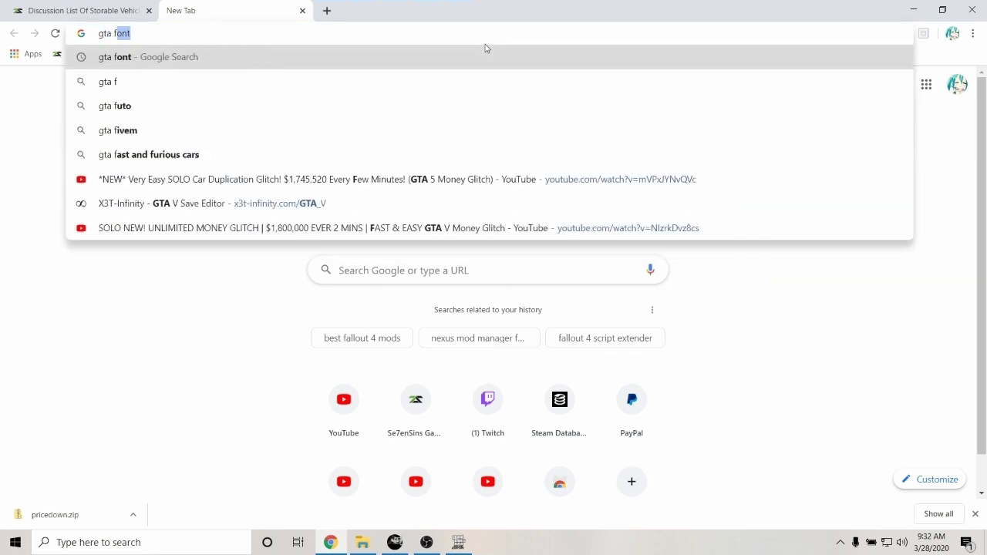
{"action": "type", "text": "llon"}
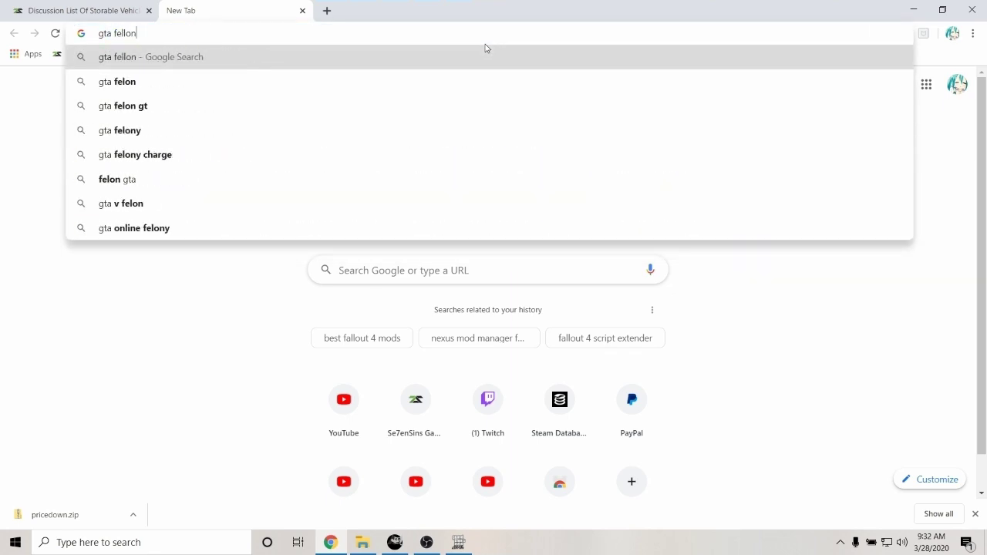
{"action": "type", "text": " gt"}
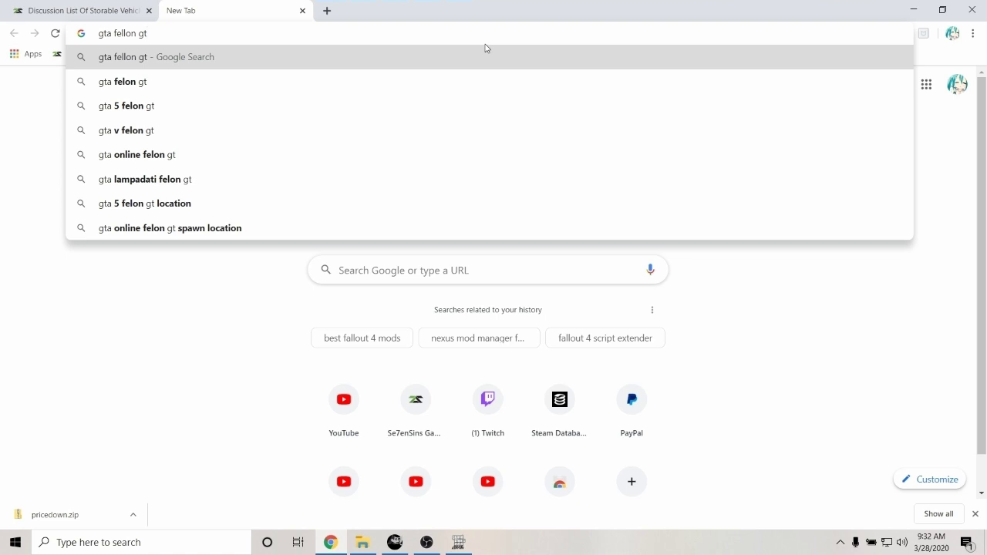
{"action": "key", "text": "Return"}
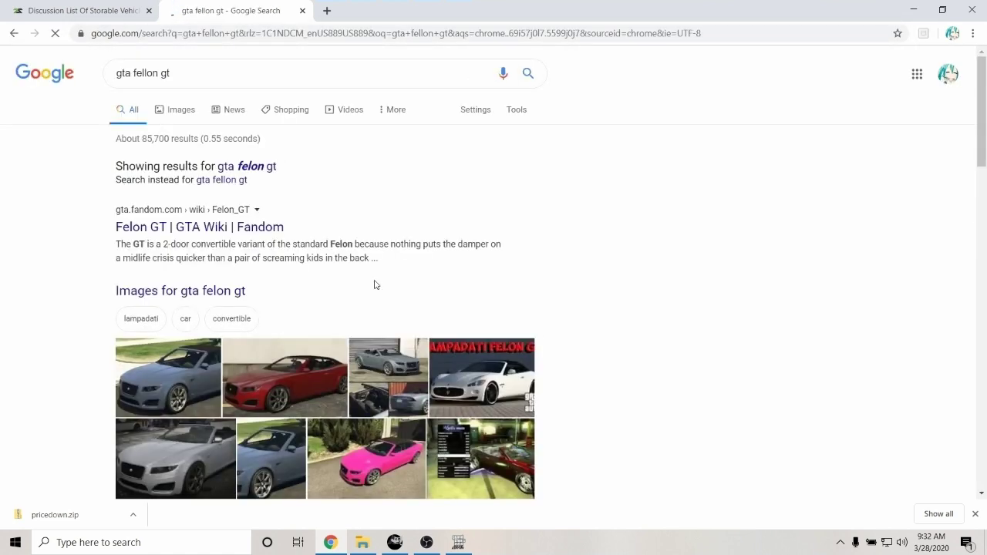
{"action": "scroll", "coordinate": [308, 309], "scroll_direction": "down", "scroll_amount": 2}
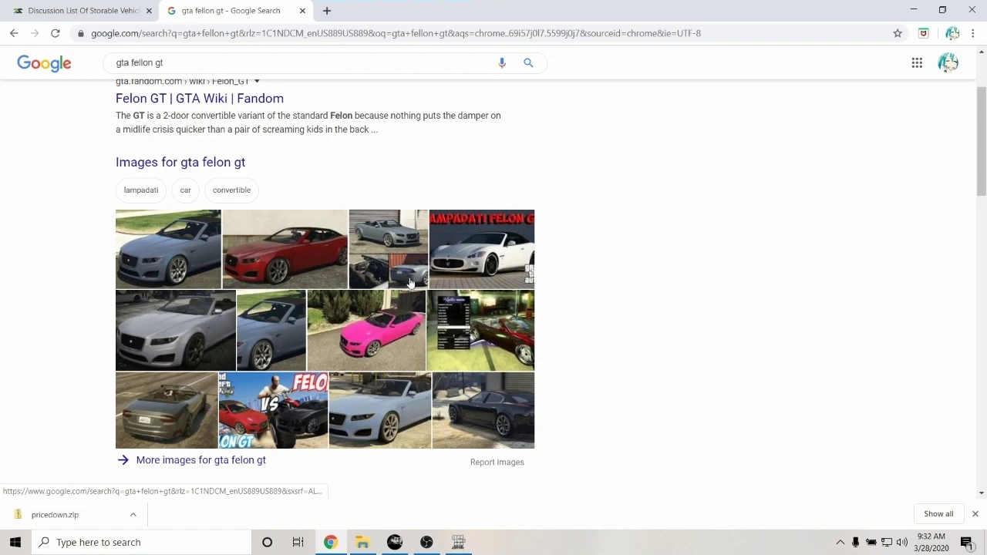
{"action": "scroll", "coordinate": [411, 284], "scroll_direction": "up", "scroll_amount": 2}
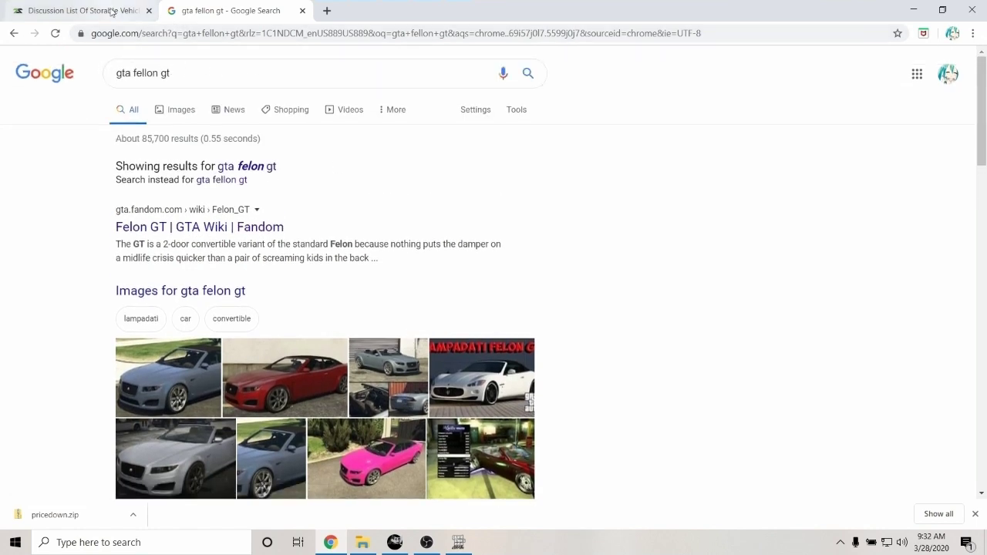
- Return to the Se7enSins thread, switch to GTA Save Editor and keep Felon GT as the vehicle model
{"action": "left_click", "coordinate": [114, 11]}
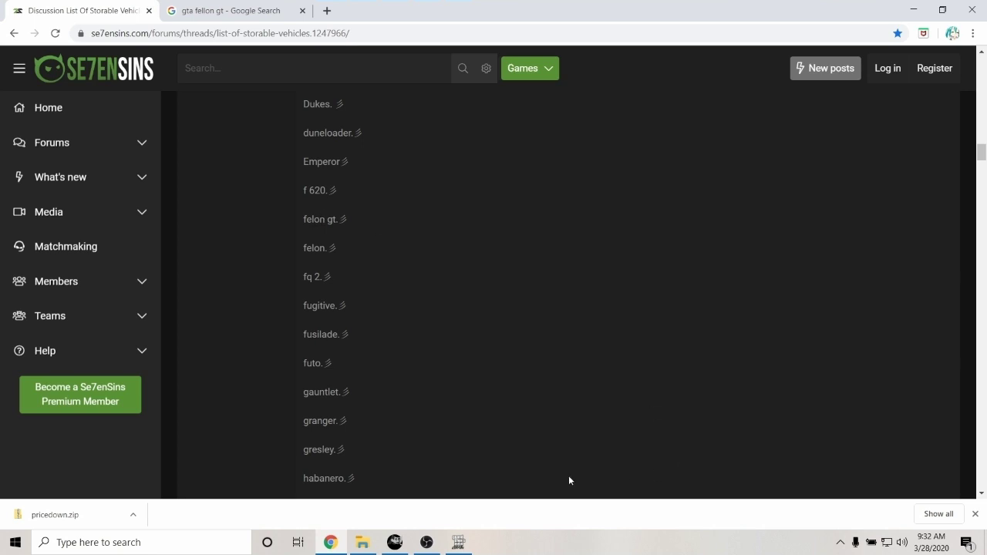
{"action": "left_click", "coordinate": [460, 544]}
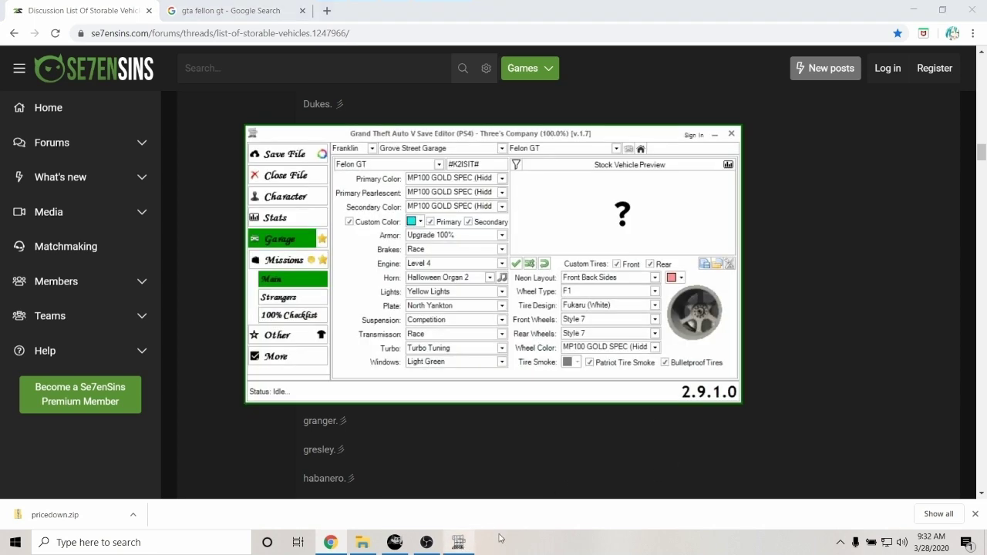
{"action": "left_click", "coordinate": [439, 166]}
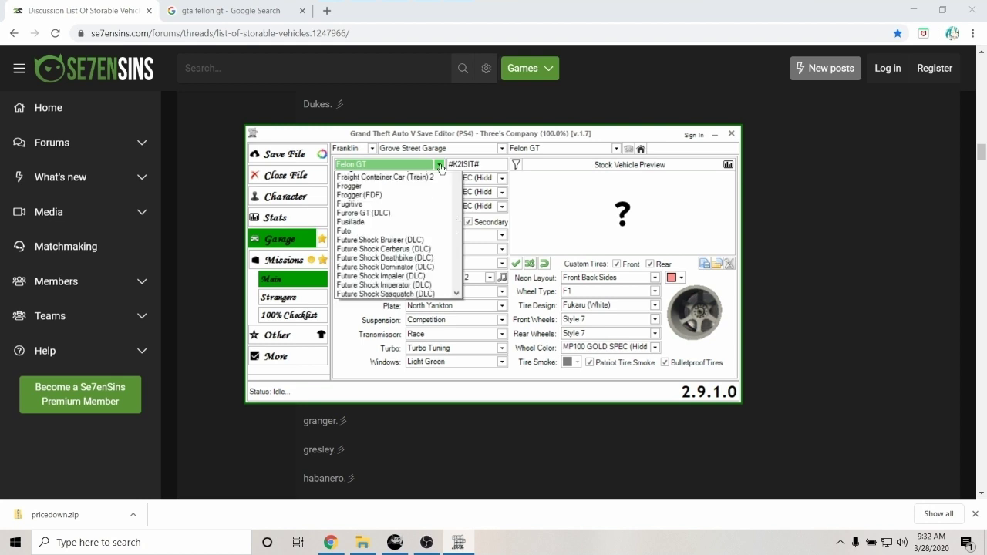
{"action": "scroll", "coordinate": [414, 352], "scroll_direction": "up", "scroll_amount": 4}
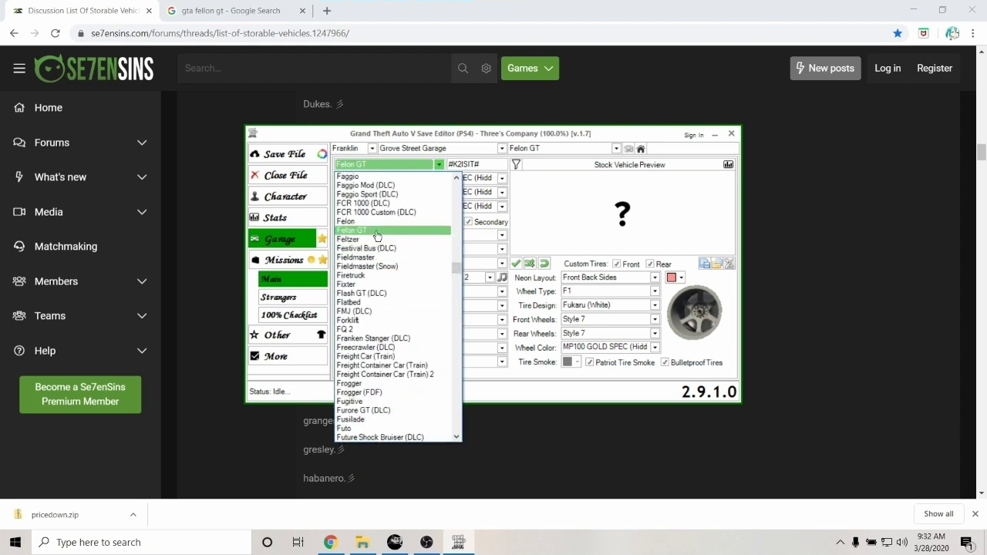
{"action": "left_click", "coordinate": [370, 233]}
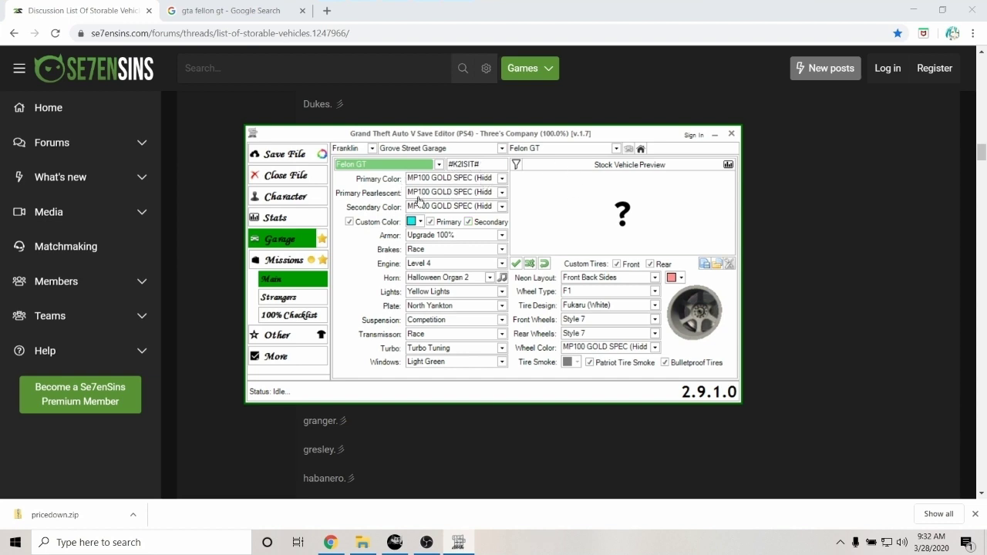
- Look through the Felon GT's primary color options, keeping MP100 GOLD SPEC (Hidden)
{"action": "left_click", "coordinate": [502, 180]}
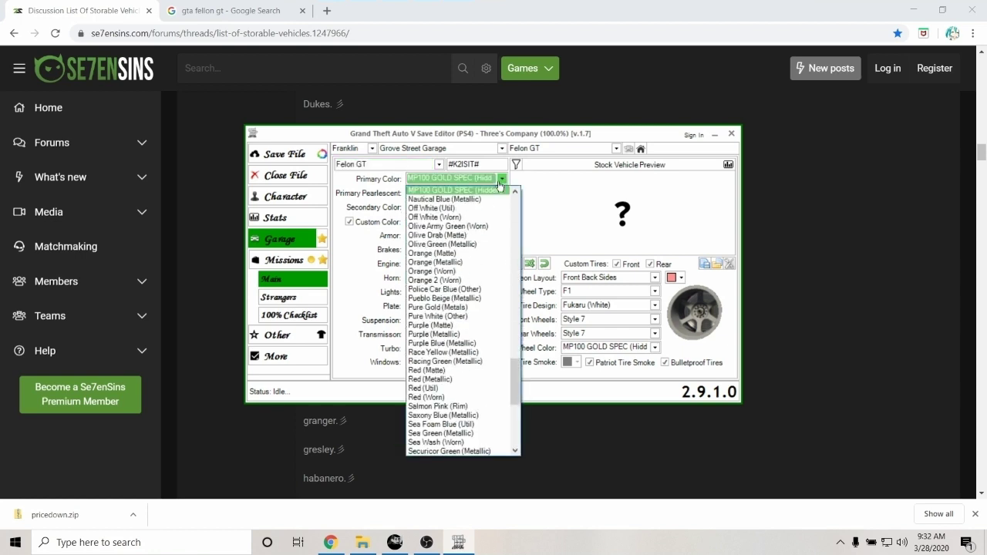
{"action": "scroll", "coordinate": [455, 223], "scroll_direction": "up", "scroll_amount": 1}
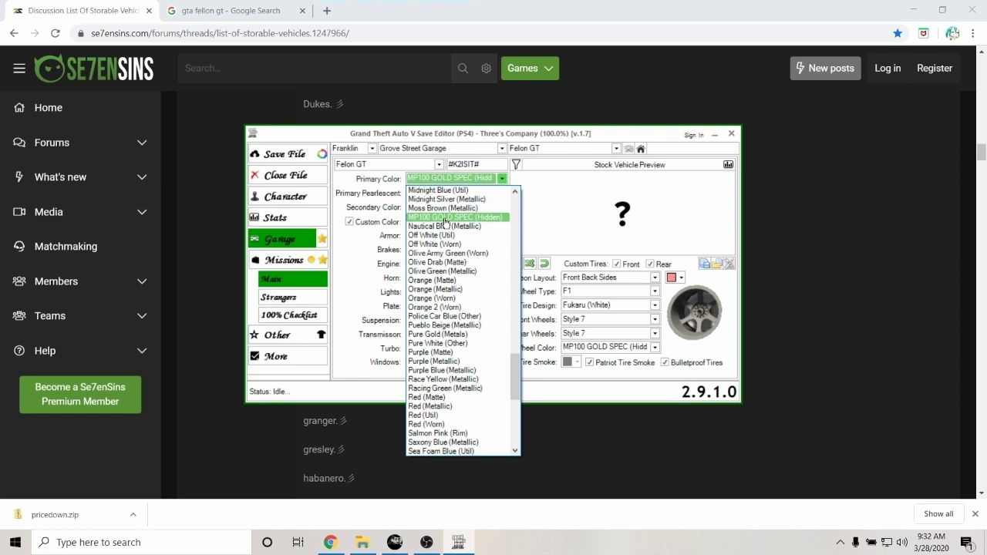
{"action": "left_click", "coordinate": [514, 191]}
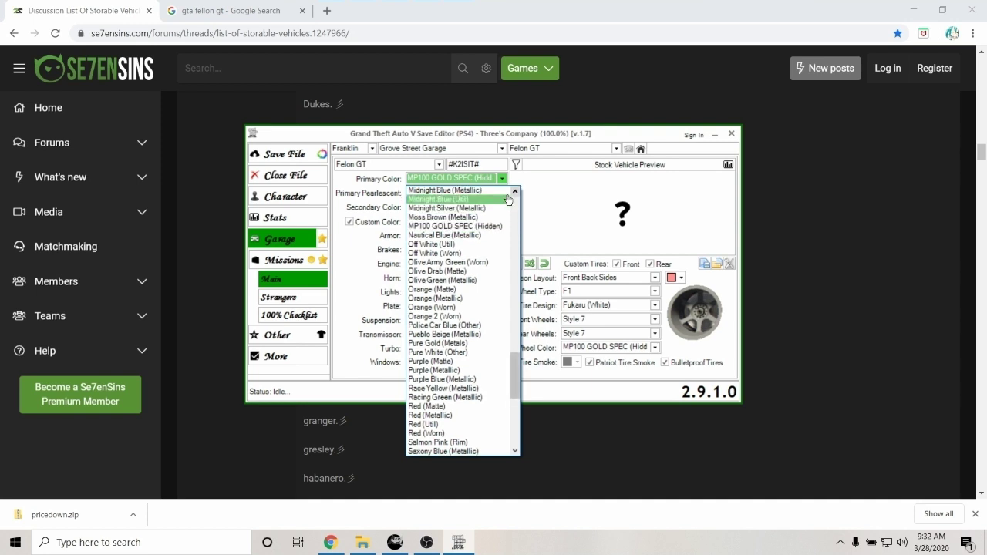
{"action": "left_click", "coordinate": [529, 206]}
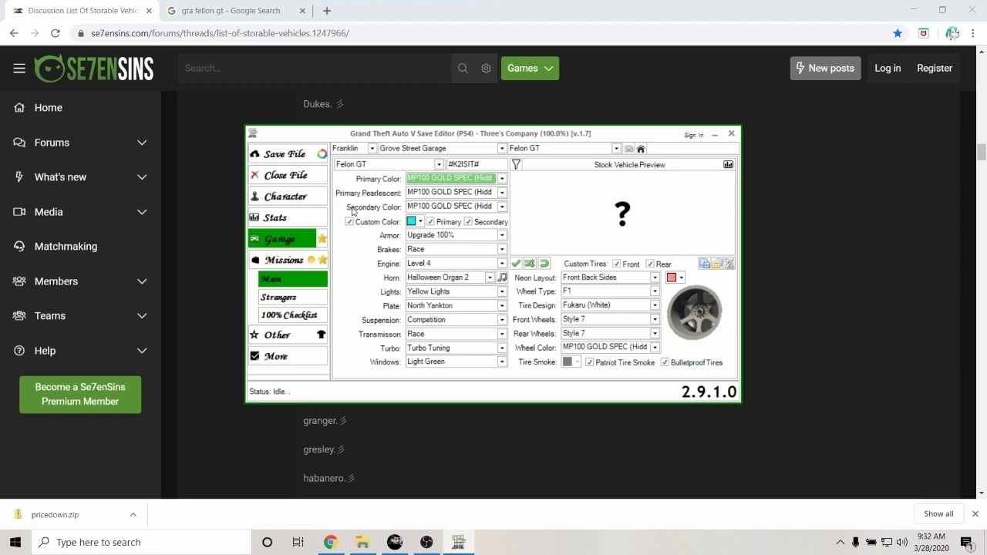
- Try Nautical Blue (Metallic) as the Felon GT's primary color and restore MP100 GOLD SPEC (Hidden)
{"action": "left_click", "coordinate": [501, 183]}
{"action": "scroll", "coordinate": [478, 232], "scroll_direction": "up", "scroll_amount": 2}
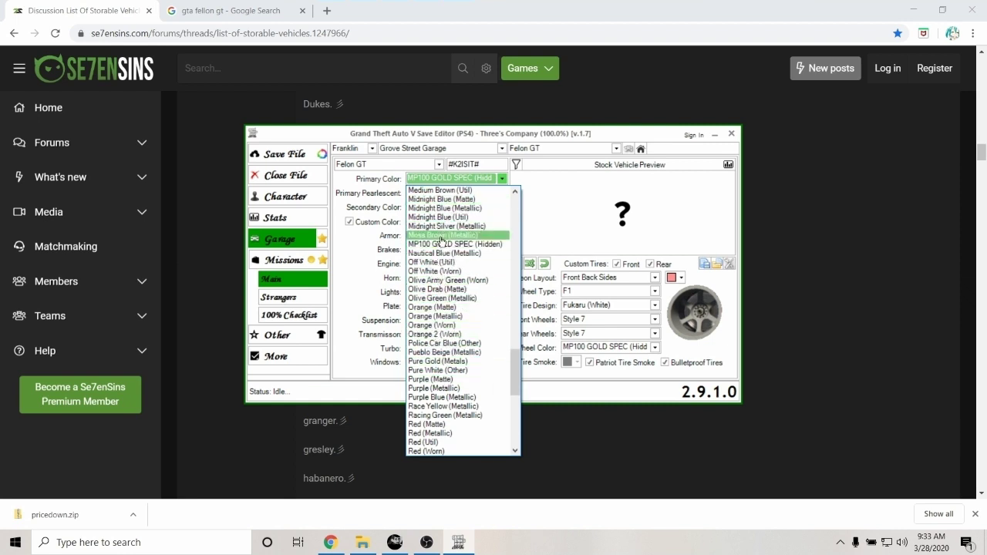
{"action": "left_click", "coordinate": [445, 257]}
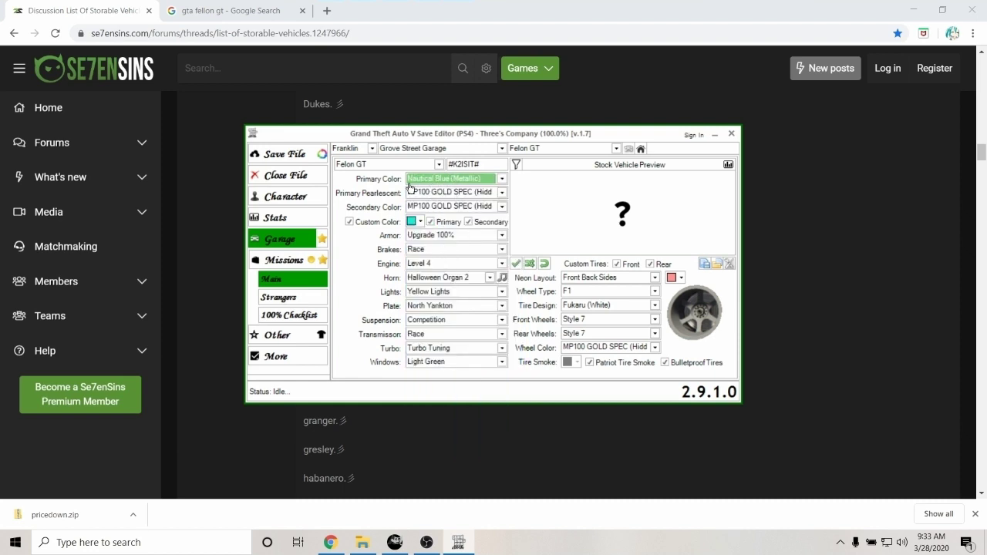
{"action": "left_click", "coordinate": [499, 179]}
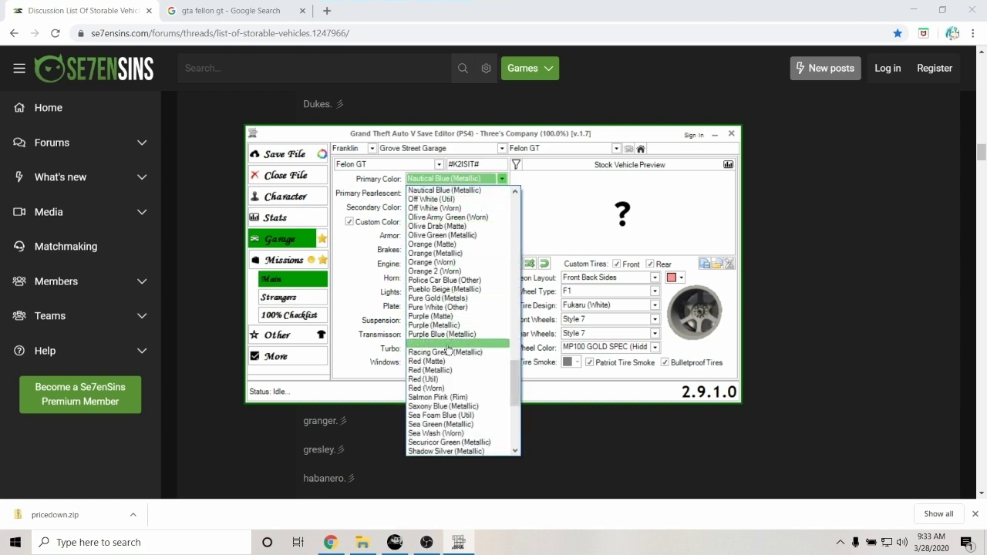
{"action": "scroll", "coordinate": [458, 370], "scroll_direction": "up", "scroll_amount": 3}
{"action": "left_click", "coordinate": [462, 222]}
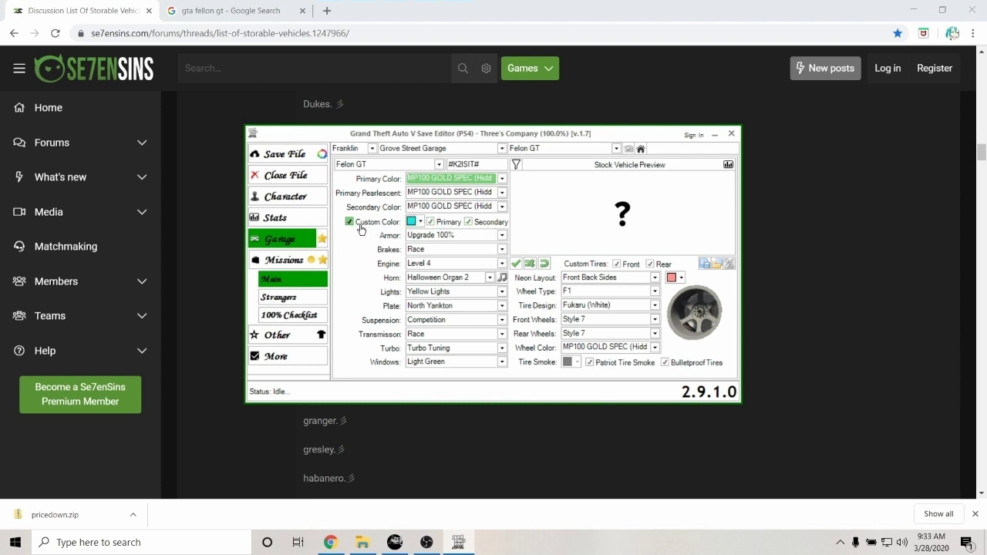
- Reset the Felon GT's custom color and enable it for both primary and secondary, permanently dismissing the custom color notice
{"action": "left_click", "coordinate": [349, 223]}
{"action": "left_click", "coordinate": [349, 223]}
{"action": "left_click", "coordinate": [493, 223]}
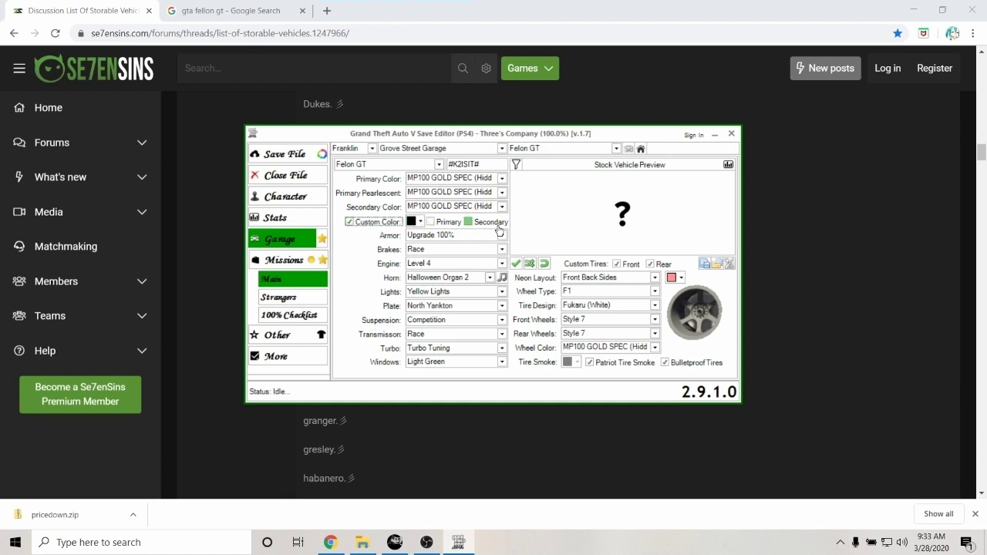
{"action": "left_click", "coordinate": [429, 222]}
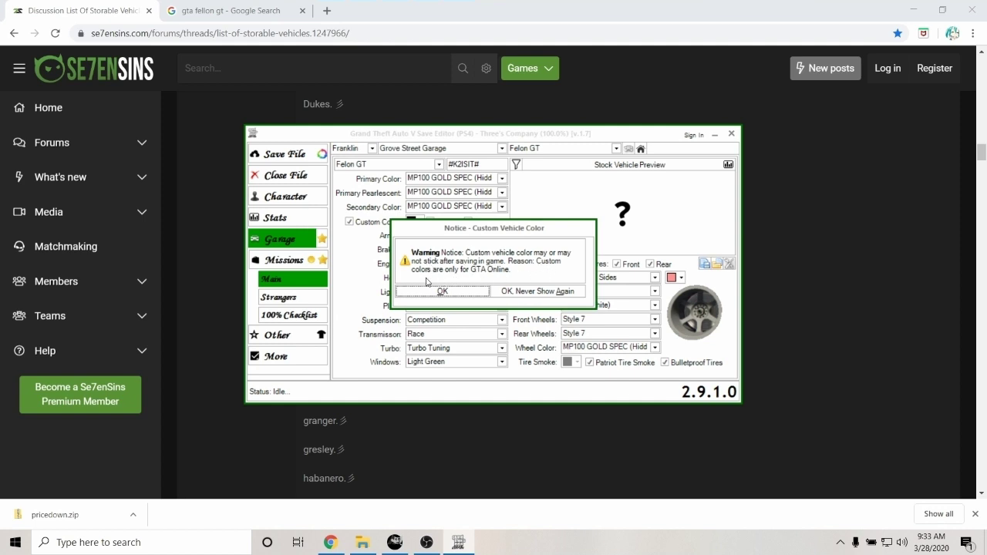
{"action": "left_click", "coordinate": [531, 289]}
{"action": "left_click", "coordinate": [469, 222]}
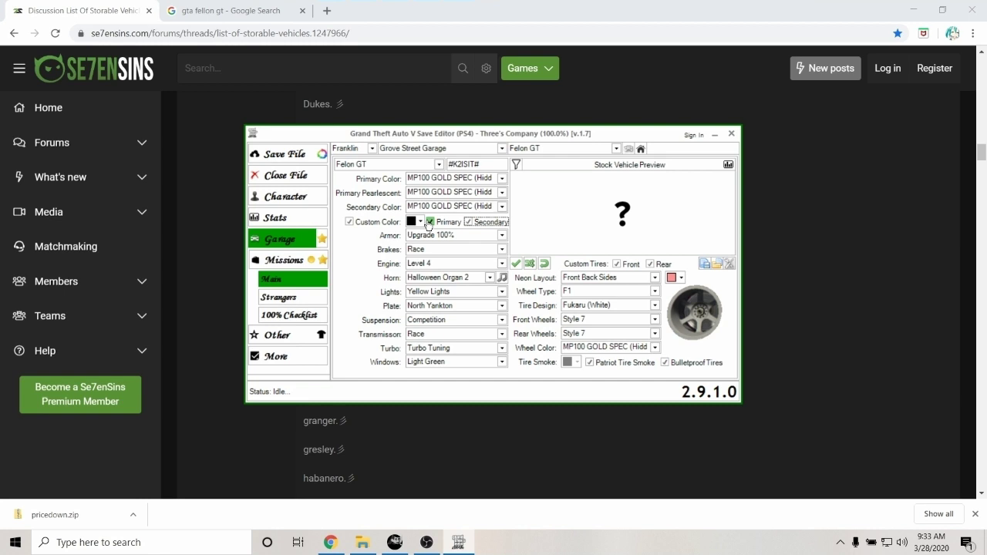
- Set the Felon GT's custom color to a green with RGB values 33, 204, 154
{"action": "left_click", "coordinate": [415, 221]}
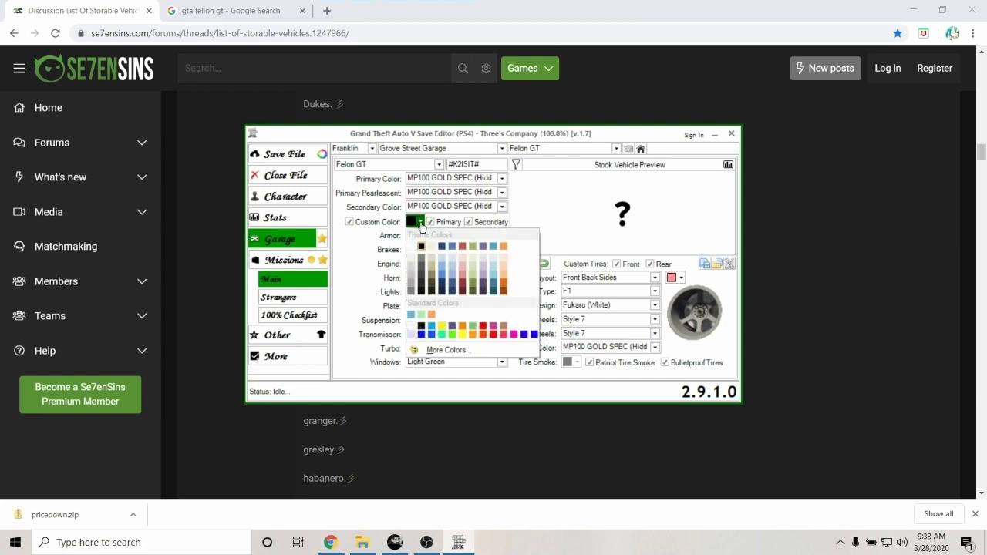
{"action": "left_click", "coordinate": [450, 350]}
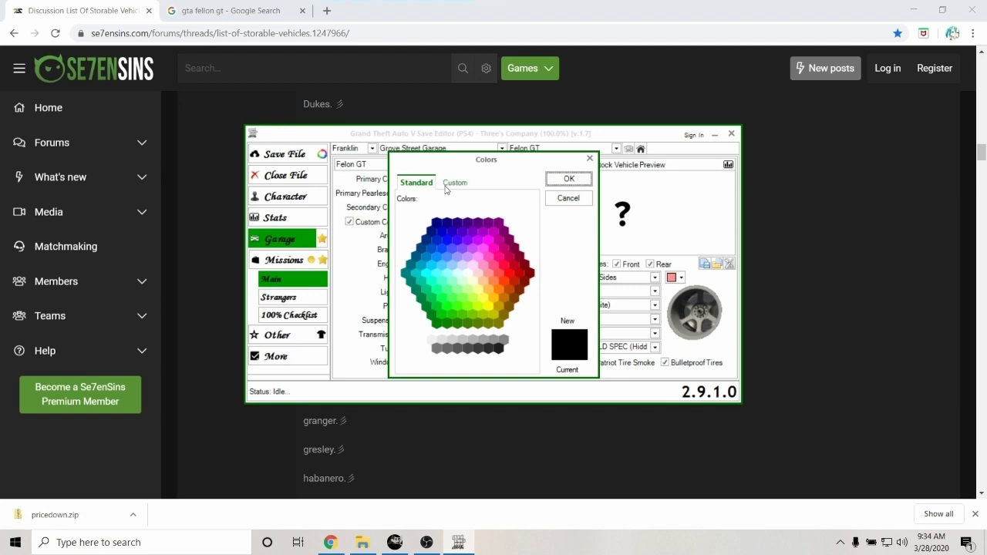
{"action": "left_click", "coordinate": [460, 185]}
{"action": "left_click_drag", "start_coordinate": [475, 254], "coordinate": [464, 231]}
{"action": "left_click", "coordinate": [462, 231]}
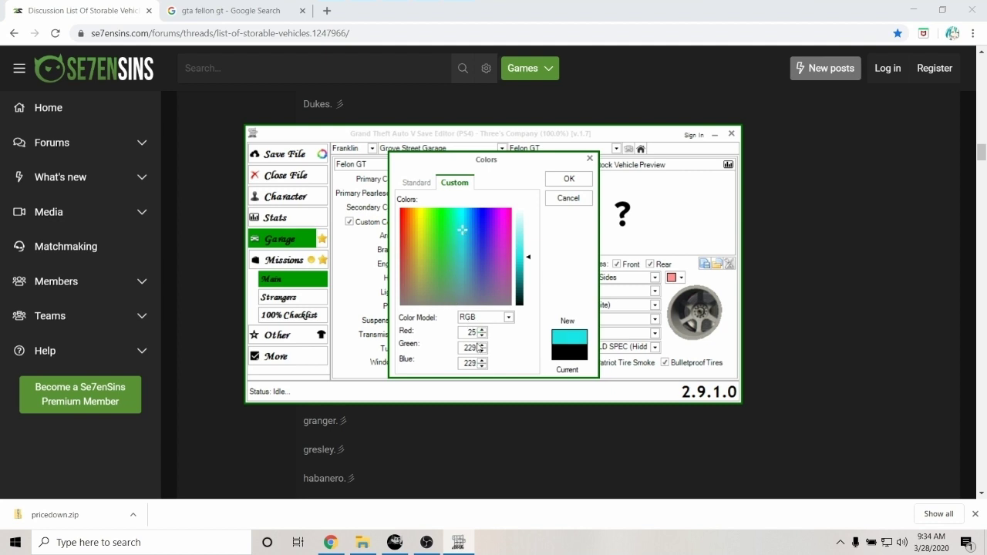
{"action": "double_click", "coordinate": [470, 362]}
{"action": "mouse_move", "coordinate": [467, 229]}
{"action": "left_mouse_down"}
{"action": "mouse_move", "coordinate": [462, 252]}
{"action": "mouse_move", "coordinate": [431, 248]}
{"action": "mouse_move", "coordinate": [463, 235]}
{"action": "left_mouse_up"}
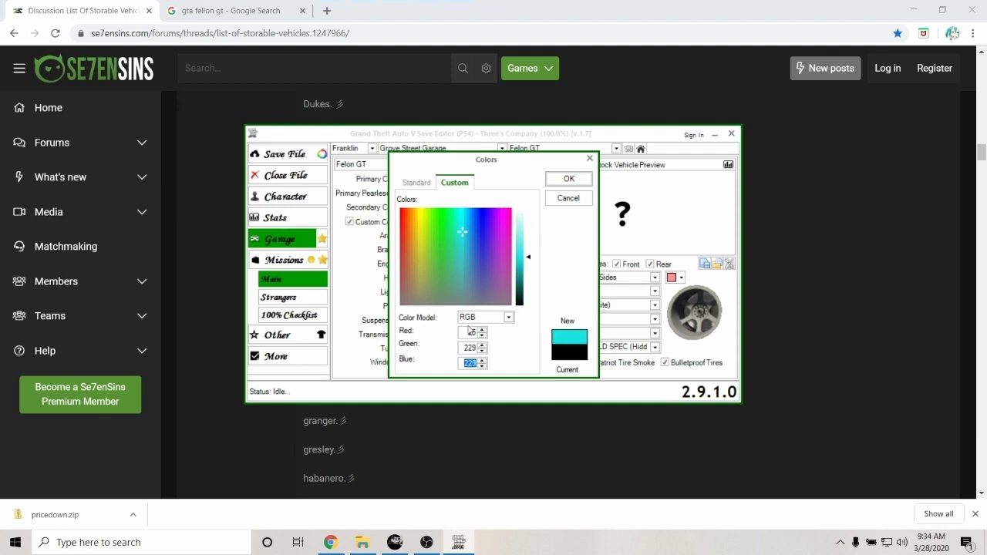
{"action": "left_click_drag", "start_coordinate": [464, 234], "coordinate": [455, 245]}
{"action": "mouse_move", "coordinate": [528, 259]}
{"action": "left_mouse_down"}
{"action": "mouse_move", "coordinate": [527, 234]}
{"action": "mouse_move", "coordinate": [528, 285]}
{"action": "mouse_move", "coordinate": [526, 236]}
{"action": "mouse_move", "coordinate": [525, 270]}
{"action": "mouse_move", "coordinate": [526, 260]}
{"action": "left_mouse_up"}
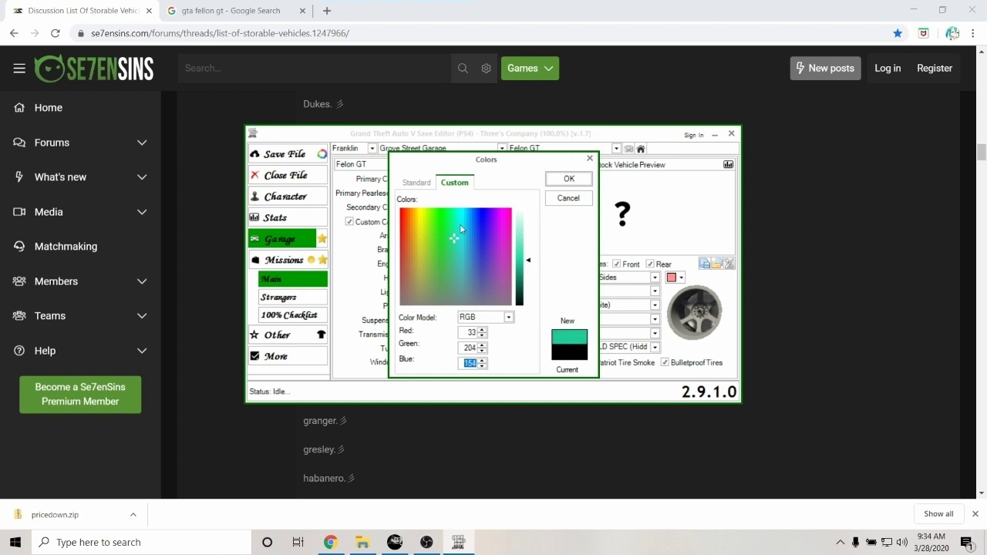
{"action": "left_click", "coordinate": [570, 181]}
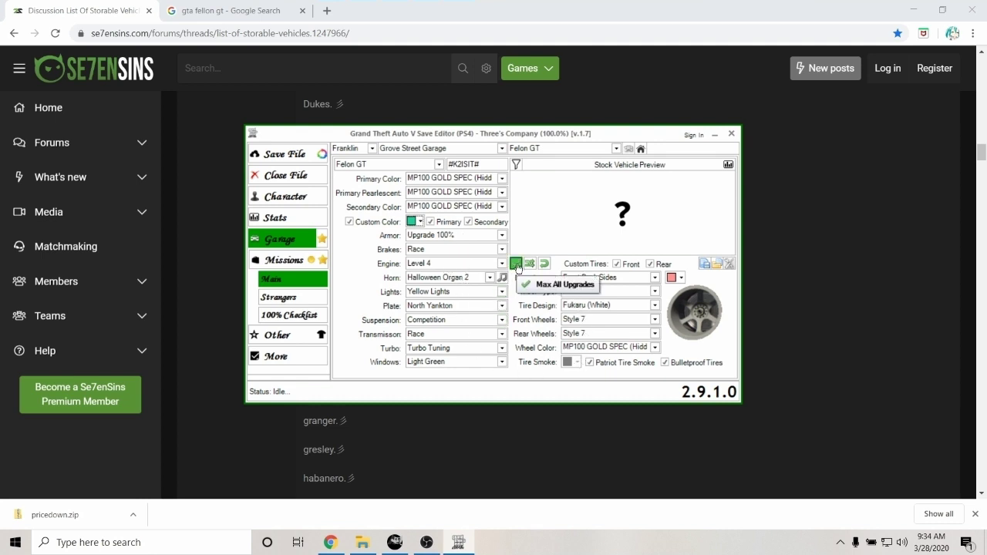
- Apply maximum upgrades to the Felon GT in Franklin's Grove Street Garage
{"action": "left_click", "coordinate": [516, 265]}
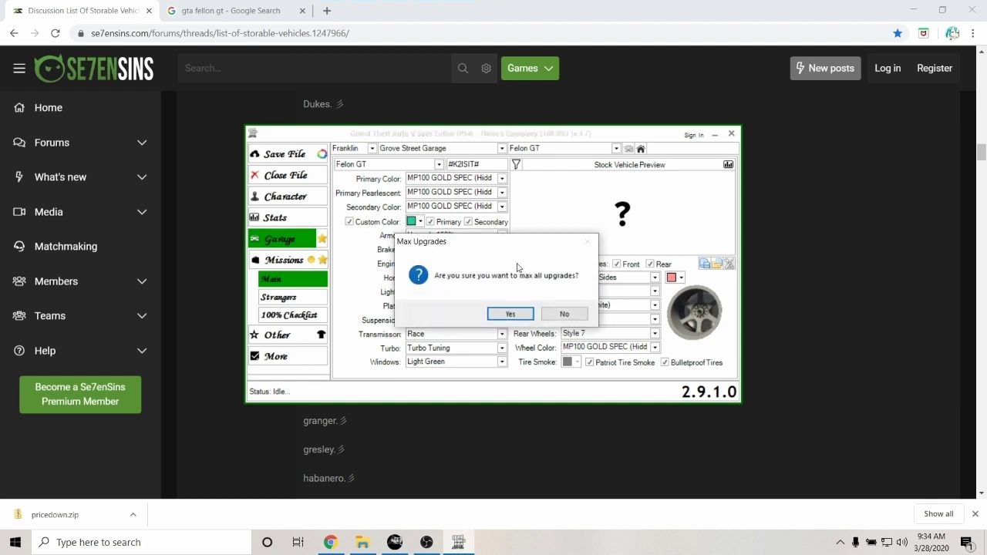
{"action": "left_click", "coordinate": [502, 315]}
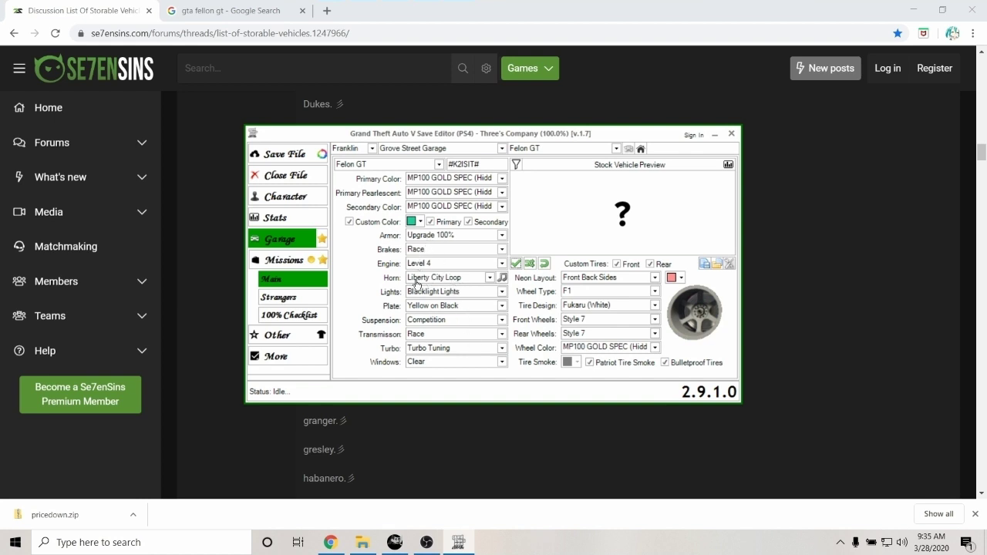
- Set the Felon GT's horn to Halloween Organ 2
{"action": "left_click", "coordinate": [488, 278]}
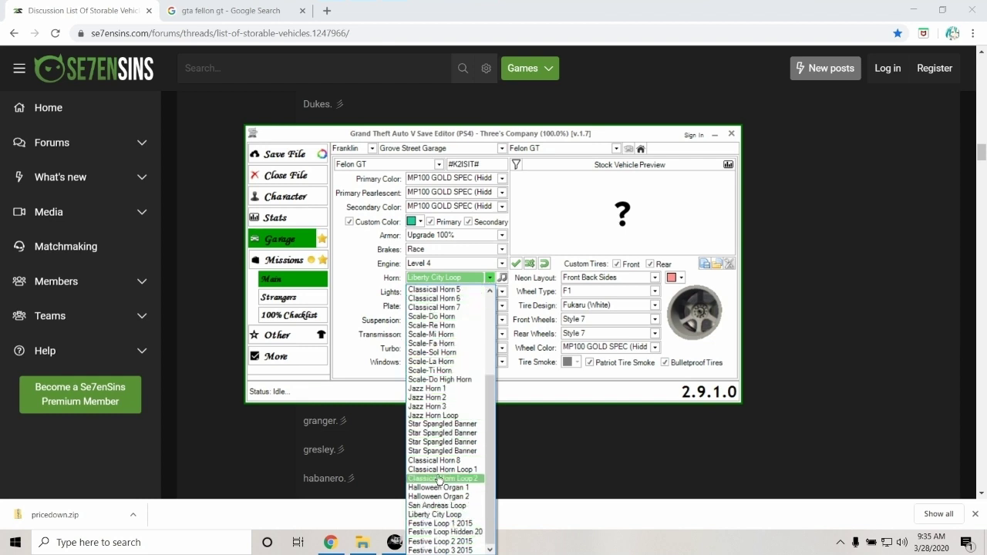
{"action": "scroll", "coordinate": [488, 425], "scroll_direction": "up", "scroll_amount": 1}
{"action": "scroll", "coordinate": [488, 425], "scroll_direction": "up", "scroll_amount": 3}
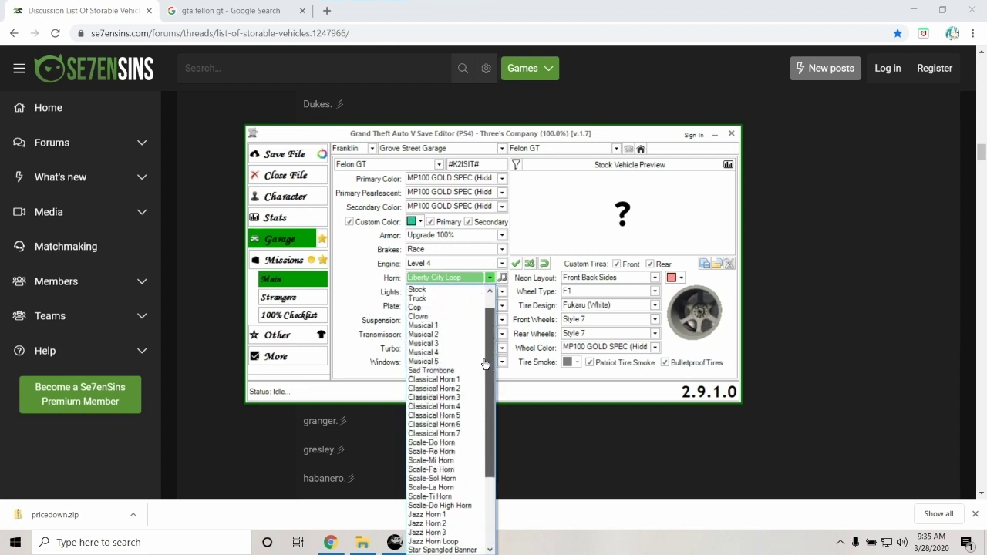
{"action": "scroll", "coordinate": [483, 441], "scroll_direction": "down", "scroll_amount": 3}
{"action": "scroll", "coordinate": [482, 441], "scroll_direction": "down", "scroll_amount": 1}
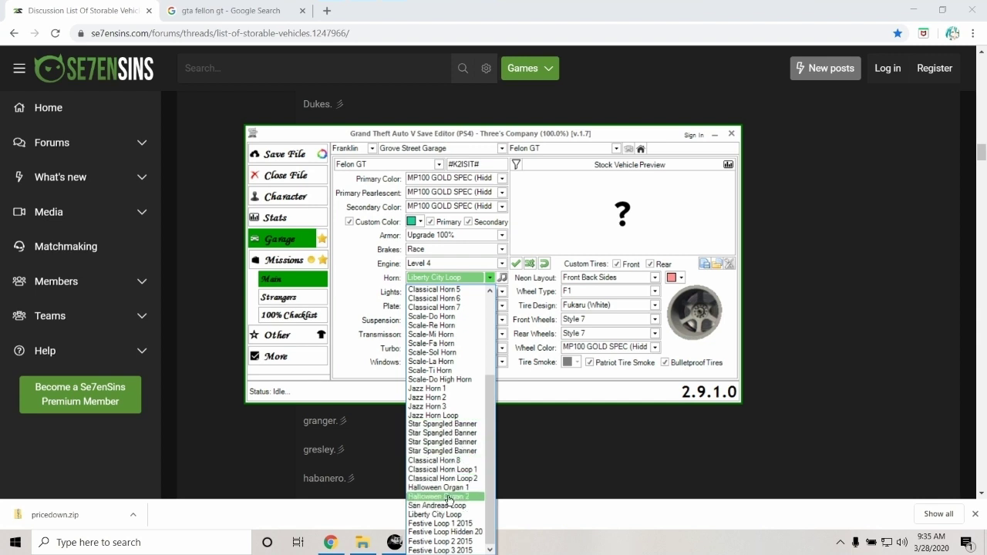
{"action": "left_click", "coordinate": [449, 497]}
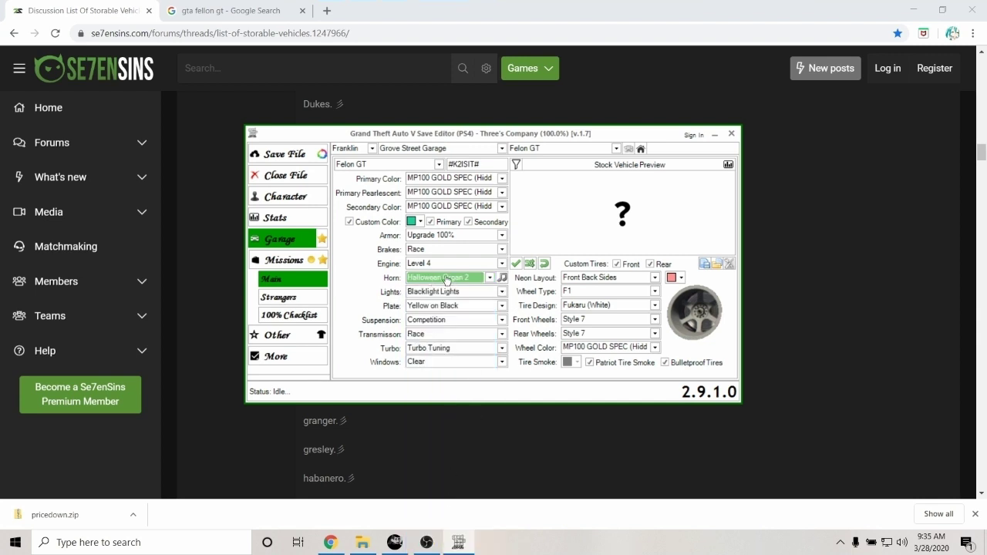
{"action": "left_click", "coordinate": [493, 279]}
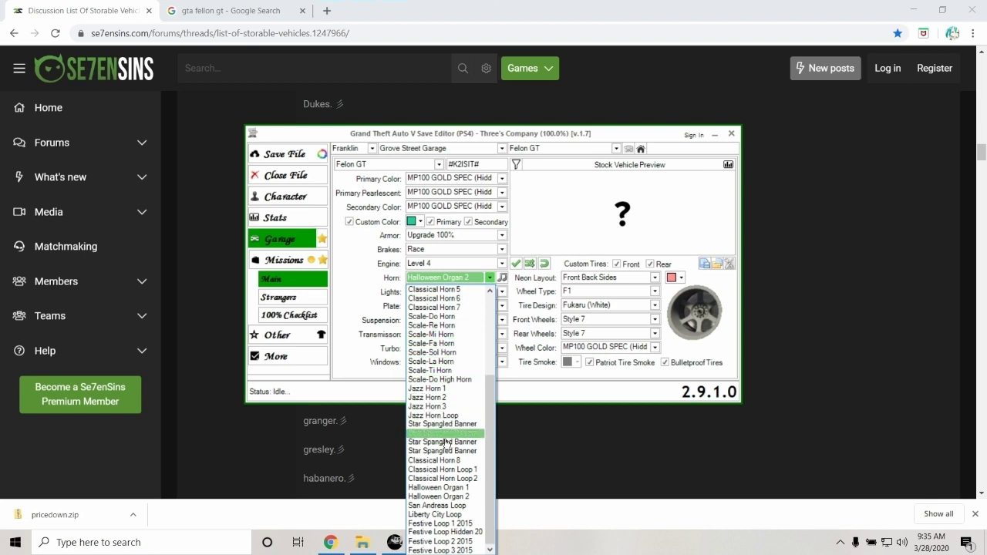
{"action": "scroll", "coordinate": [430, 342], "scroll_direction": "up", "scroll_amount": 4}
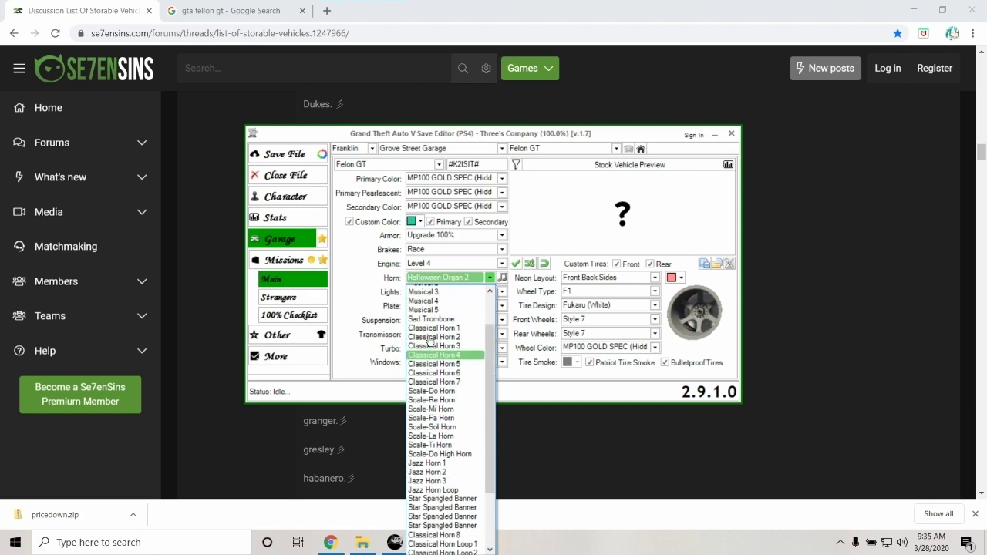
{"action": "scroll", "coordinate": [439, 389], "scroll_direction": "down", "scroll_amount": 4}
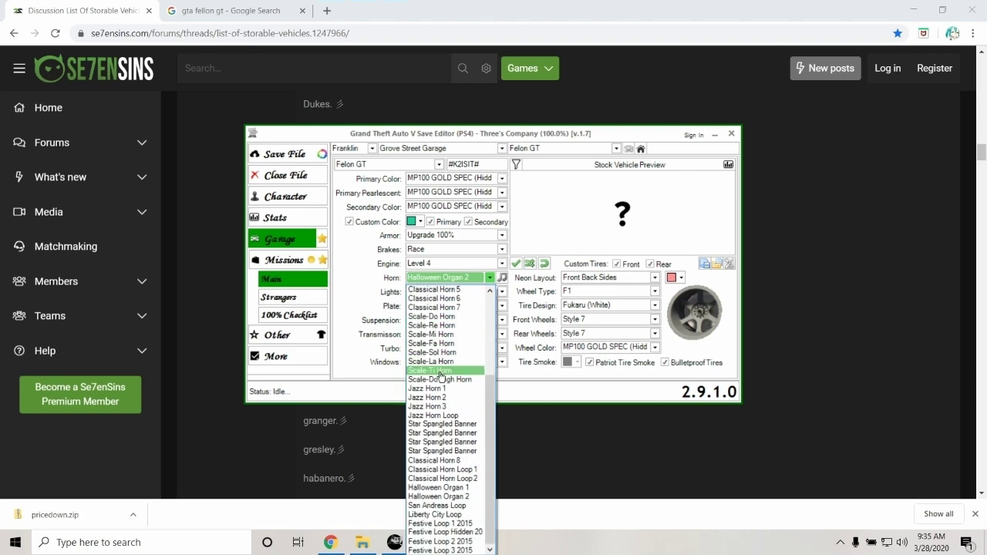
{"action": "left_click", "coordinate": [444, 502]}
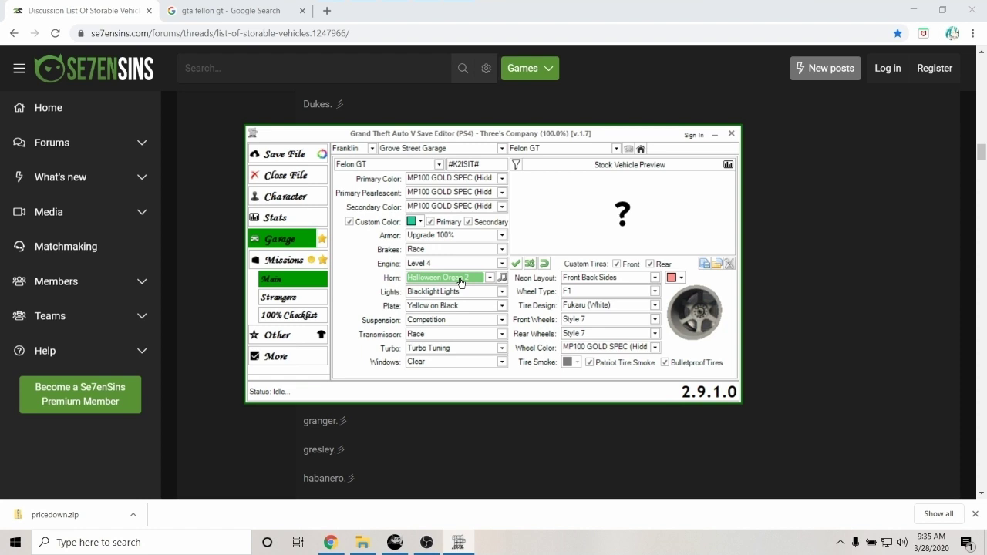
- Set the Felon GT's lights to Mint Green Lights and its plate style to North Yankton
{"action": "left_click", "coordinate": [508, 294]}
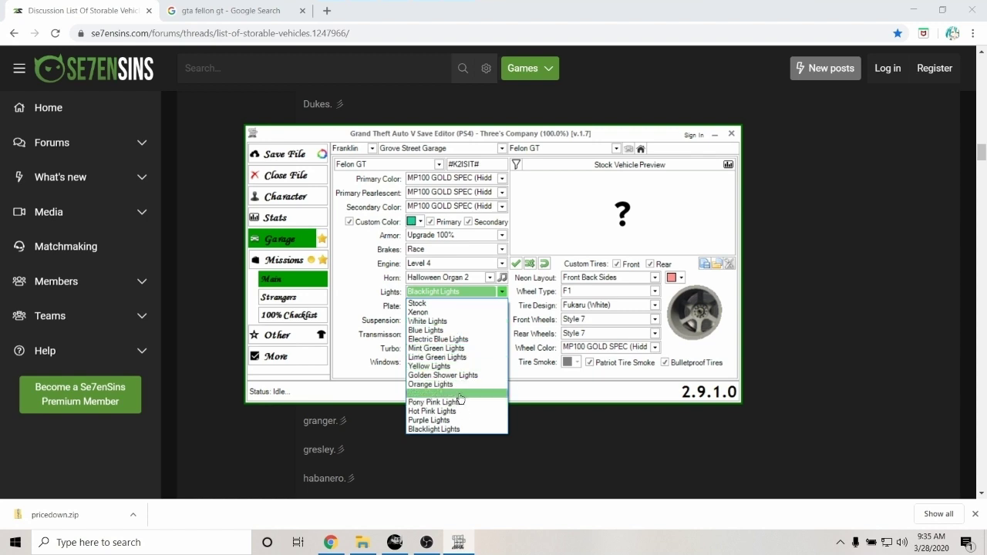
{"action": "left_click", "coordinate": [471, 352]}
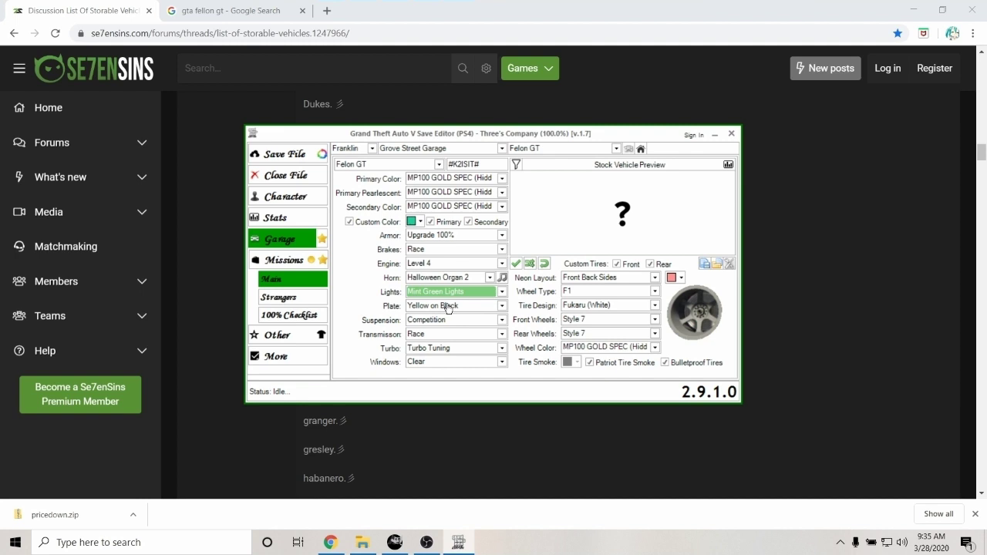
{"action": "left_click", "coordinate": [502, 305]}
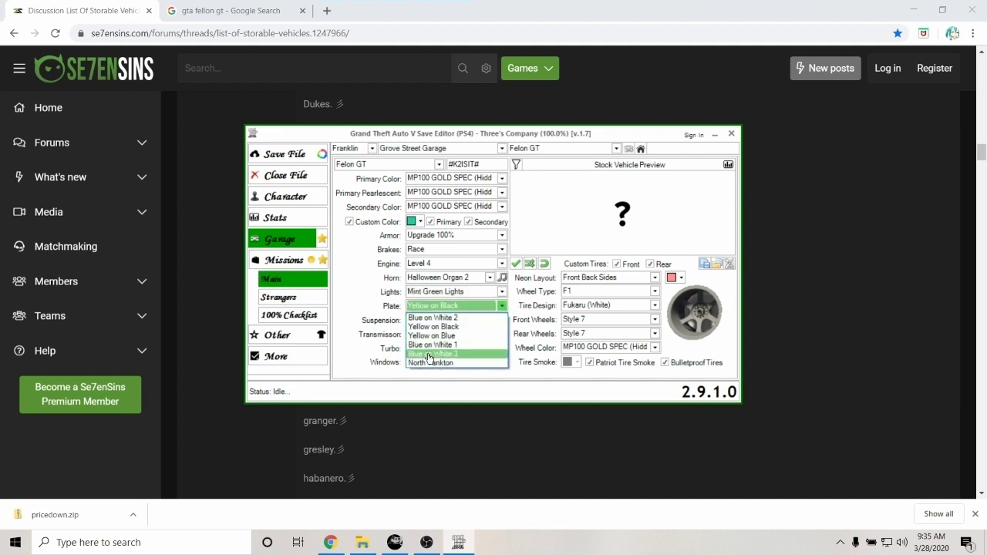
{"action": "left_click", "coordinate": [430, 363]}
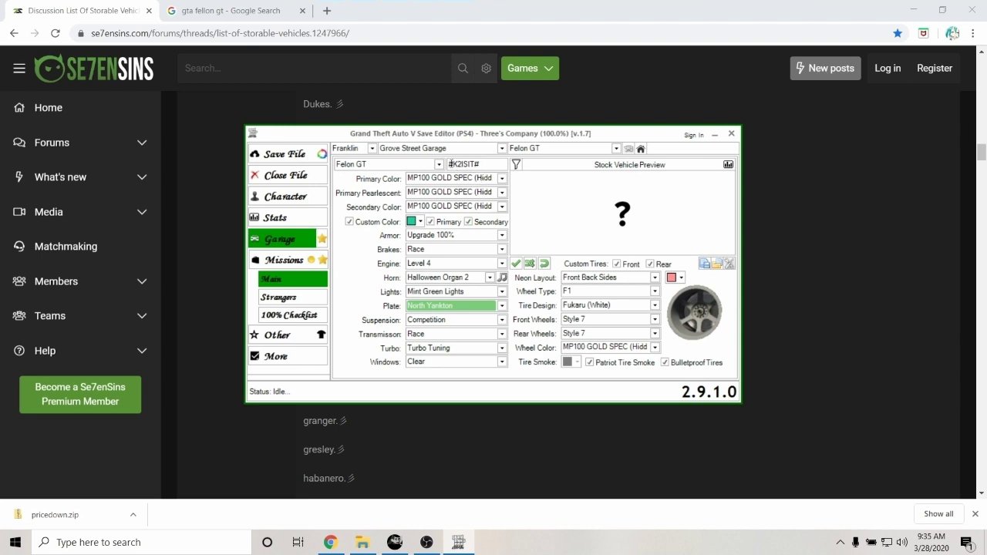
- Clear the Felon GT's license plate text and re-enter #K2ISIT#
{"action": "left_click_drag", "start_coordinate": [452, 165], "coordinate": [462, 165]}
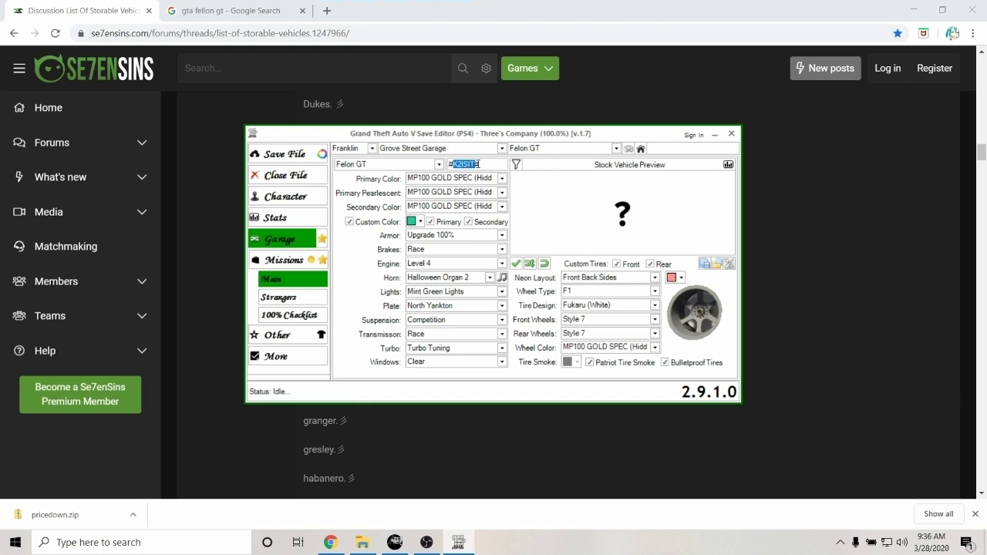
{"action": "left_click", "coordinate": [488, 165]}
{"action": "key", "text": "BackSpace"}
{"action": "left_click_drag", "start_coordinate": [454, 164], "coordinate": [448, 164]}
{"action": "key", "text": "BackSpace"}
{"action": "double_click", "coordinate": [481, 166]}
{"action": "key", "text": "BackSpace"}
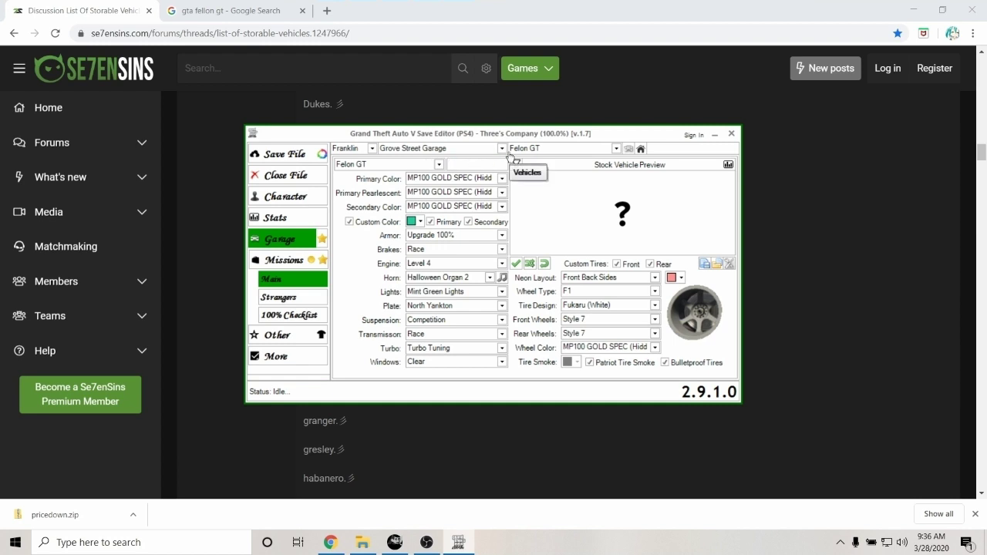
{"action": "type", "text": "#K2ISIT#"}
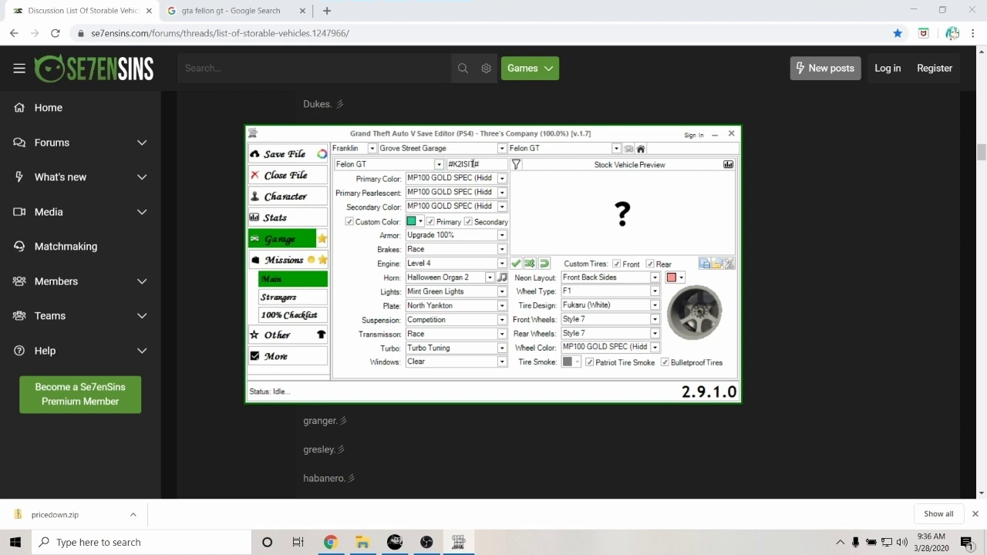
- Try a plate text of eight # characters on the Felon GT and erase it
{"action": "left_click_drag", "start_coordinate": [476, 164], "coordinate": [452, 164]}
{"action": "double_click", "coordinate": [455, 163]}
{"action": "key", "text": "BackSpace"}
{"action": "type", "text": "########"}
{"action": "key", "text": "BackSpace"}
{"action": "key", "text": "BackSpace"}
{"action": "key", "text": "BackSpace"}
{"action": "key", "text": "BackSpace"}
{"action": "key", "text": "BackSpace"}
{"action": "key", "text": "BackSpace"}
{"action": "key", "text": "BackSpace"}
{"action": "key", "text": "BackSpace"}
- Set the Felon GT's window tint to Light Green
{"action": "left_click", "coordinate": [459, 364]}
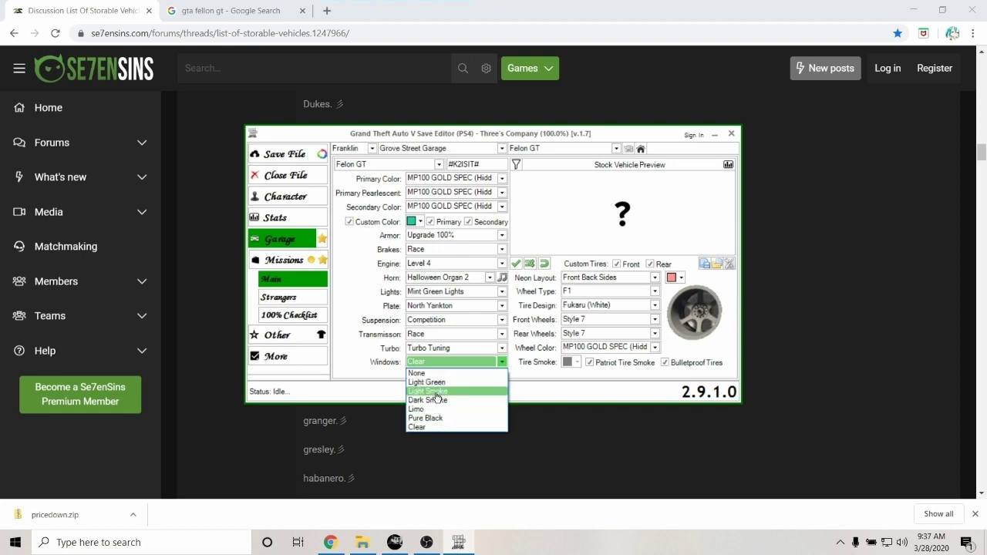
{"action": "left_click", "coordinate": [432, 383]}
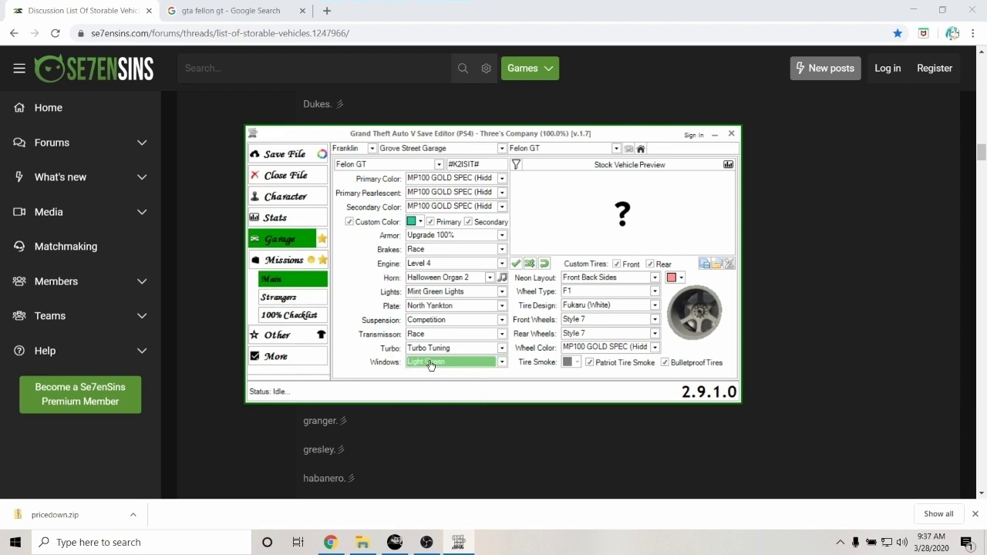
{"action": "left_click", "coordinate": [675, 278]}
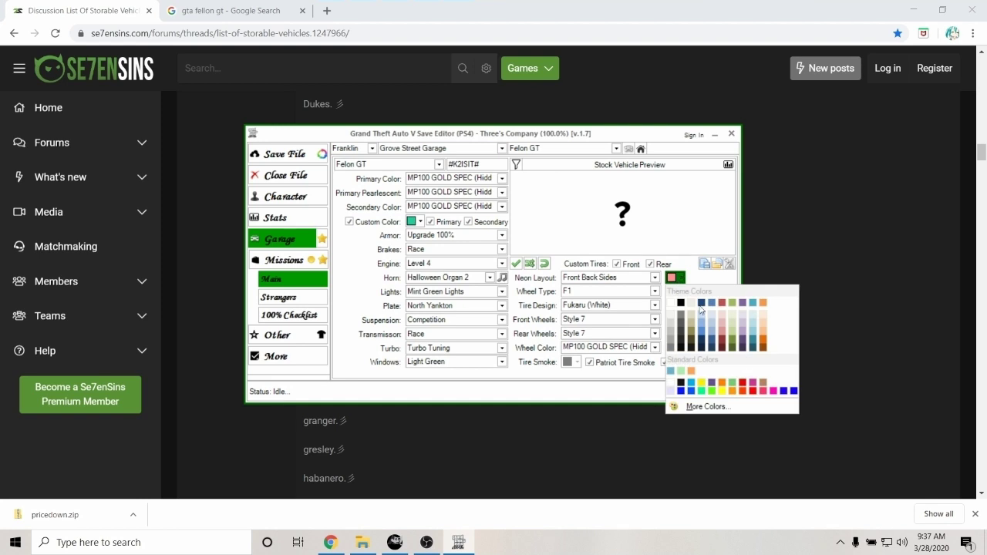
{"action": "left_click", "coordinate": [707, 407]}
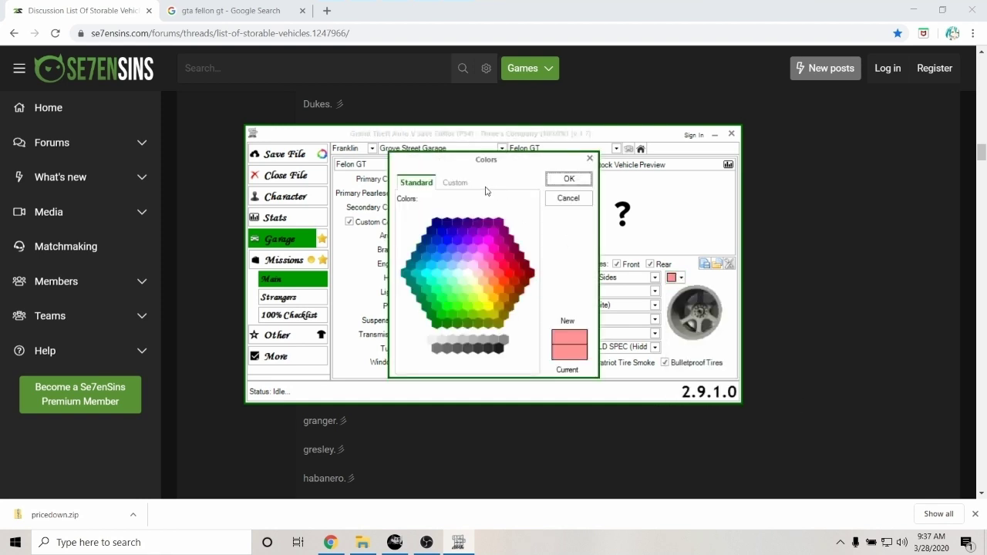
{"action": "left_click", "coordinate": [454, 182]}
{"action": "left_click", "coordinate": [481, 214]}
{"action": "left_click_drag", "start_coordinate": [460, 241], "coordinate": [426, 255]}
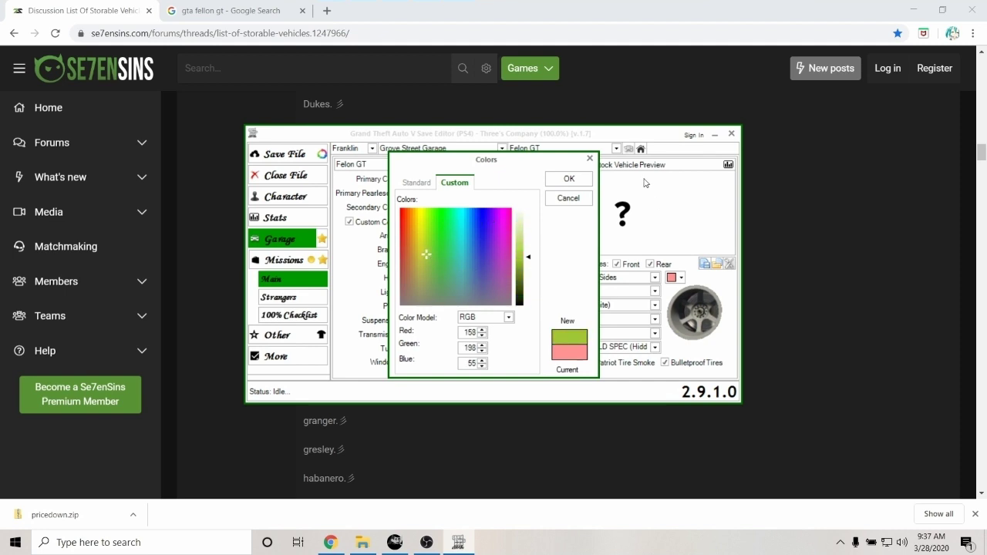
{"action": "left_click", "coordinate": [568, 200]}
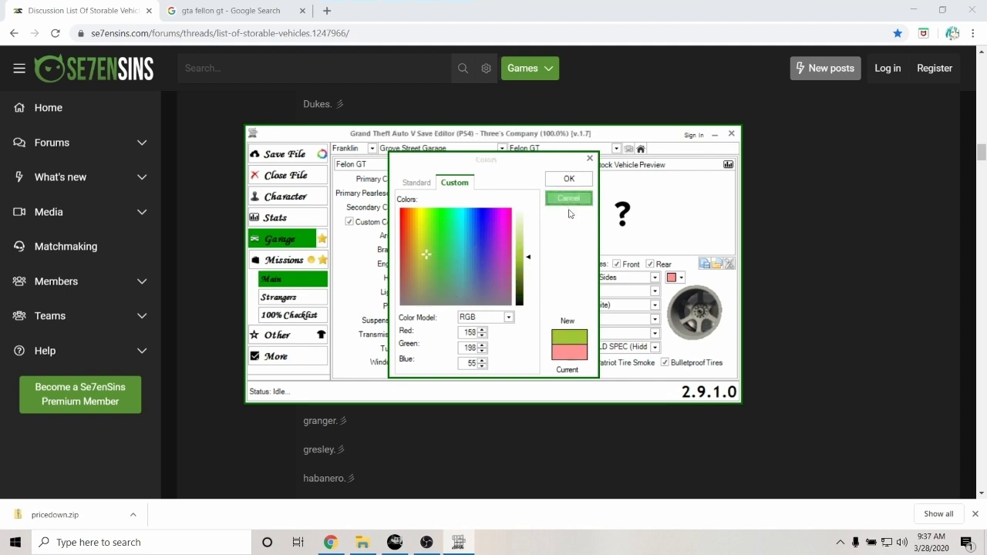
- Set the Felon GT's neon color to yellow from the standard colors and choose the Front Back Sides neon layout
{"action": "left_click", "coordinate": [674, 279]}
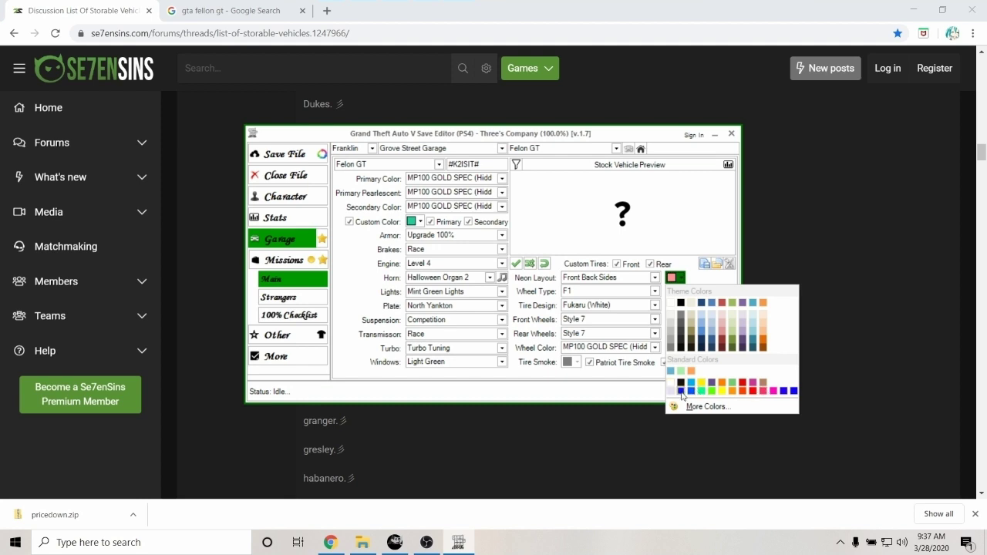
{"action": "left_click", "coordinate": [723, 391]}
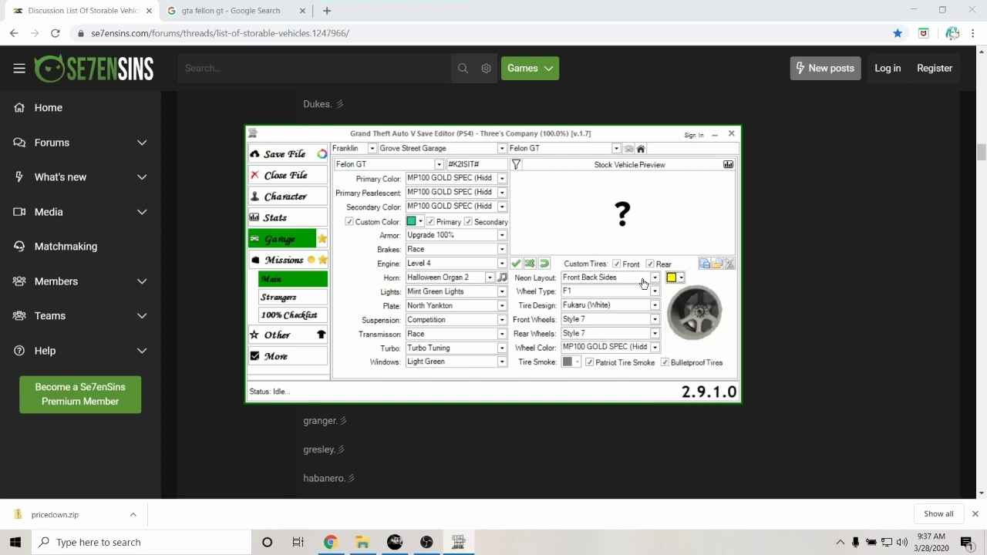
{"action": "left_click", "coordinate": [637, 280]}
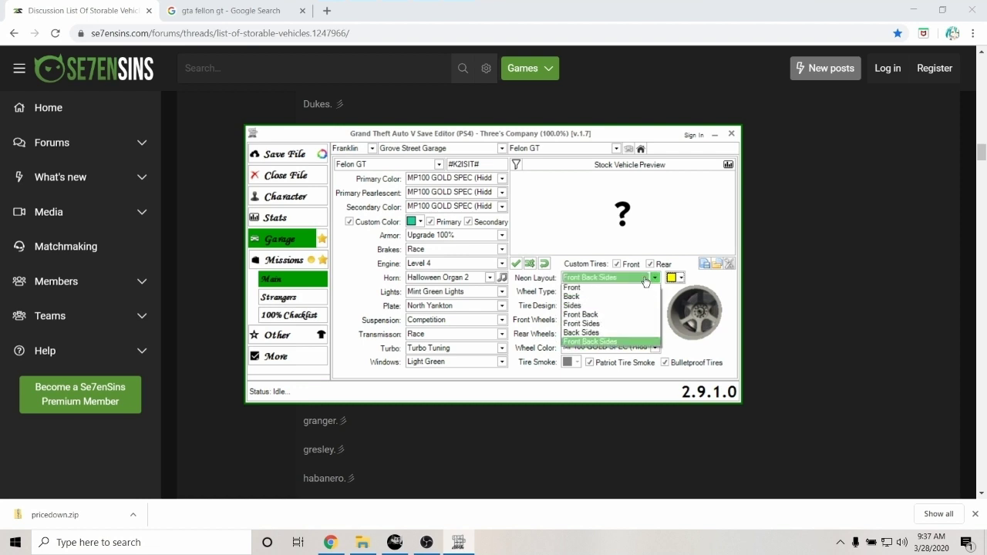
{"action": "left_click", "coordinate": [591, 353]}
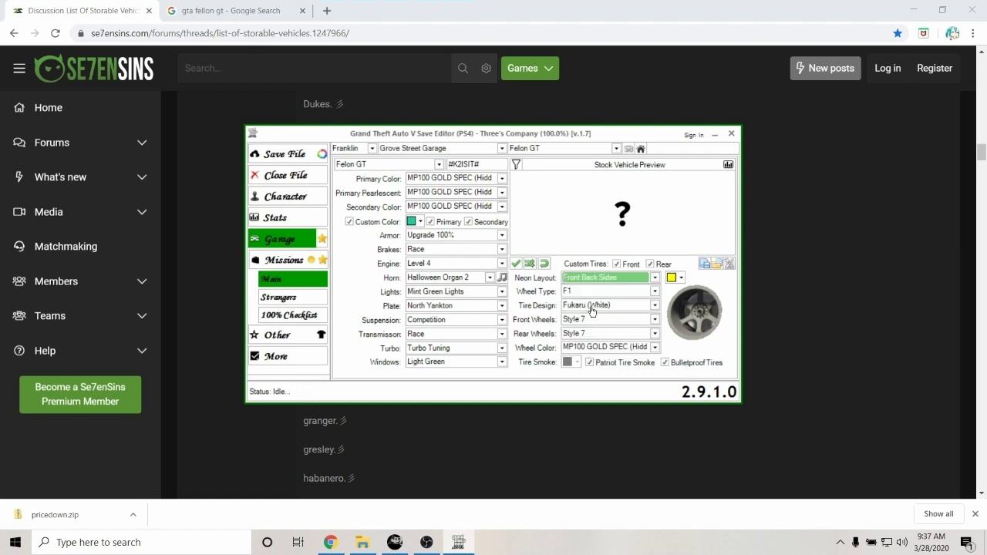
- Try Bennys Originals as the Felon GT's wheel type, and set it to Bennys Bespoke instead
{"action": "left_click", "coordinate": [654, 291]}
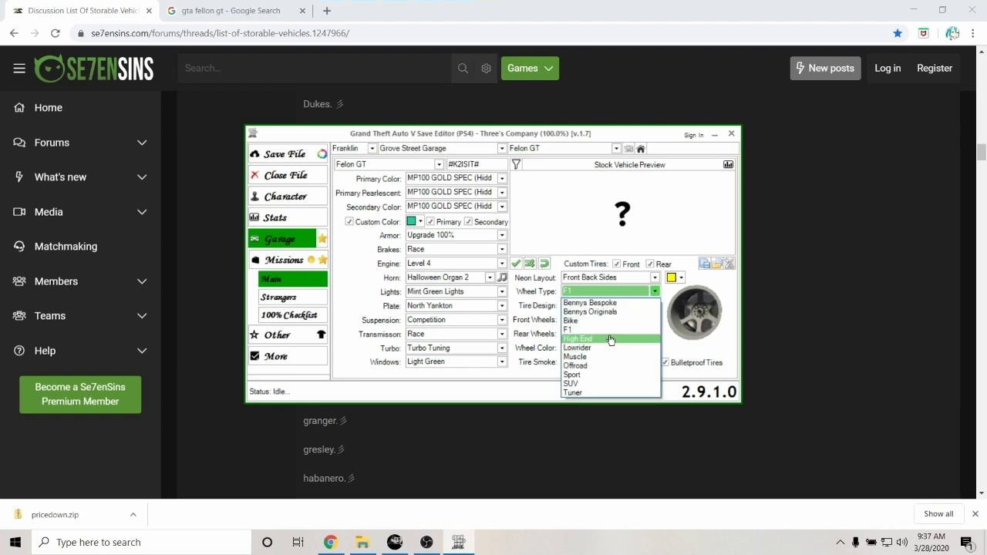
{"action": "left_click", "coordinate": [615, 312]}
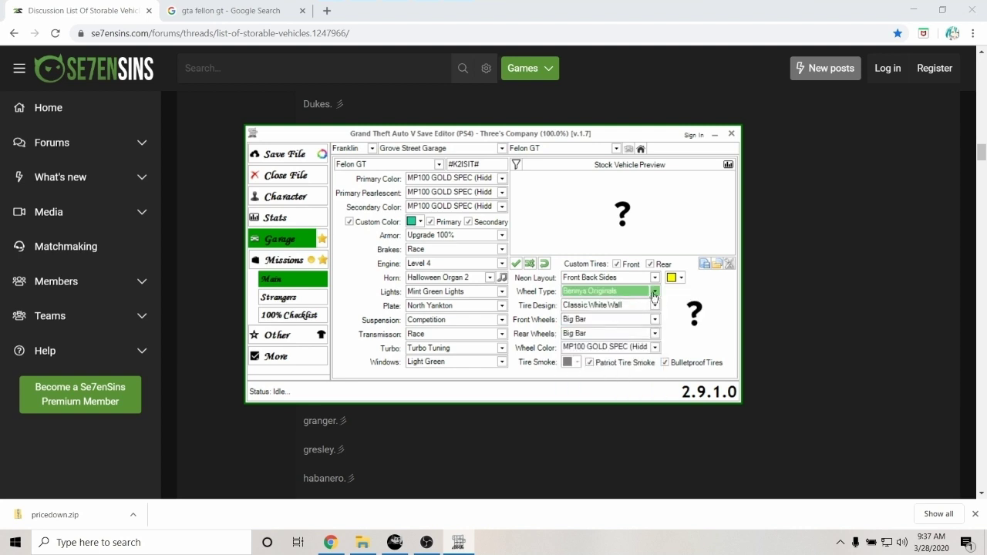
{"action": "left_click", "coordinate": [654, 293]}
{"action": "left_click", "coordinate": [607, 307]}
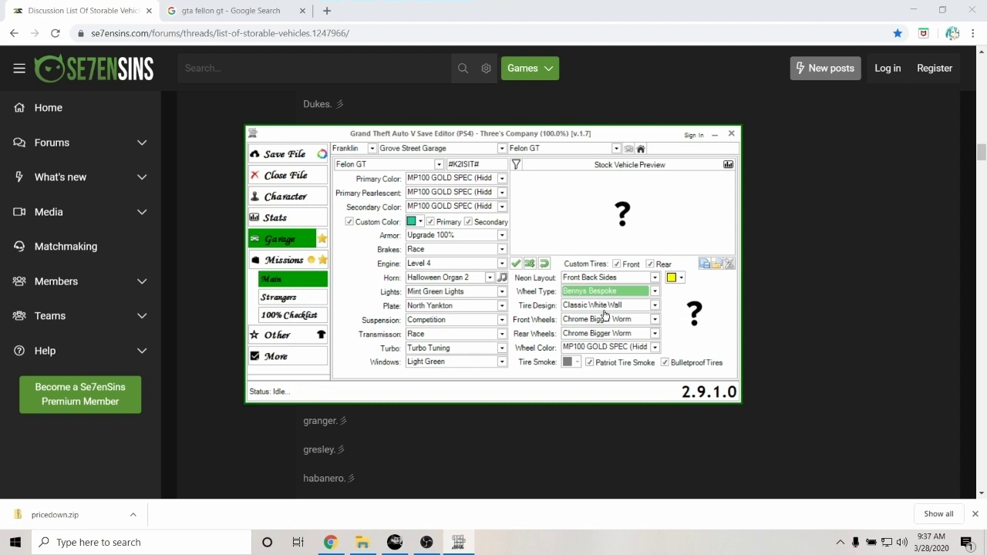
- Search the web for "gta bennys wheels list" and open the GTA Wiki page on Benny's Original Motor Works wheels
{"action": "left_click", "coordinate": [326, 11]}
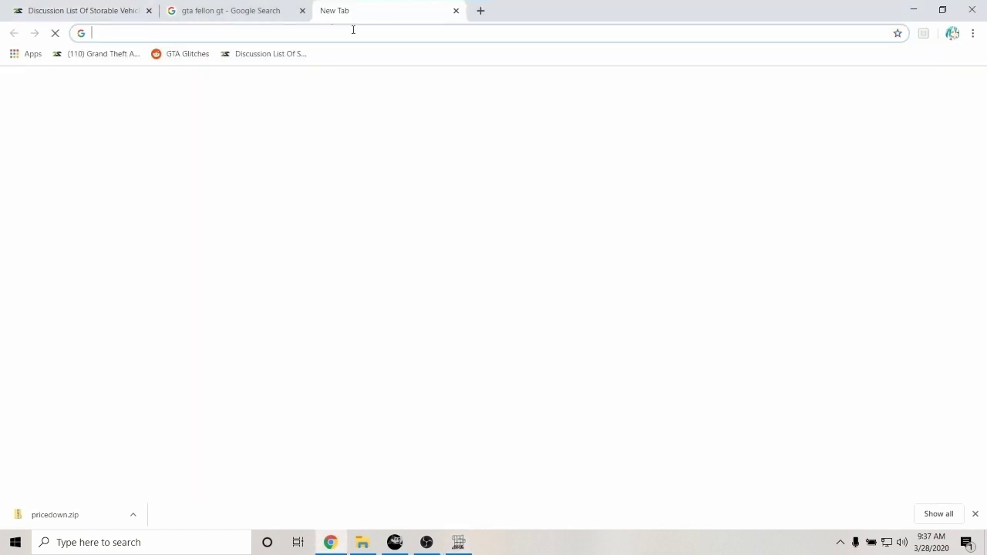
{"action": "type", "text": "gta be"}
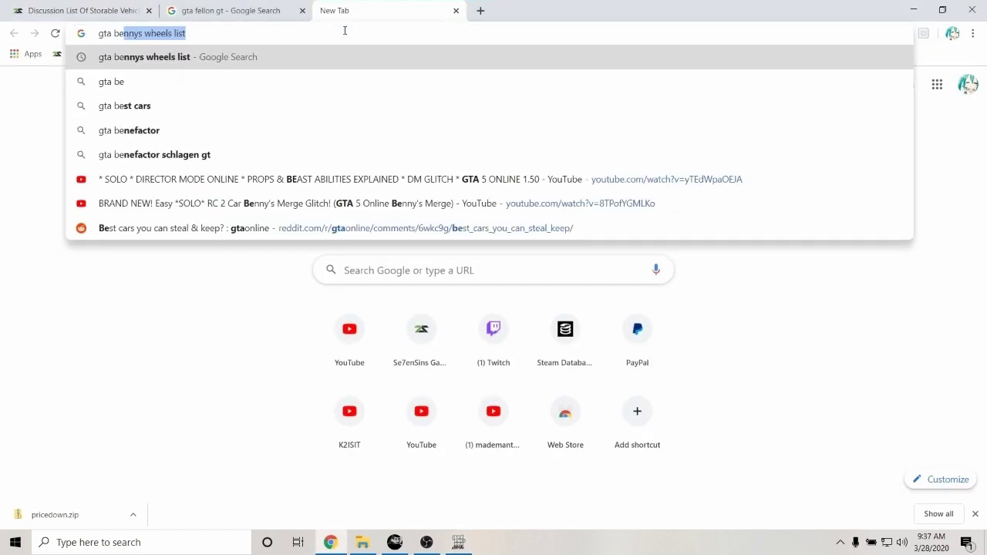
{"action": "type", "text": "nnys"}
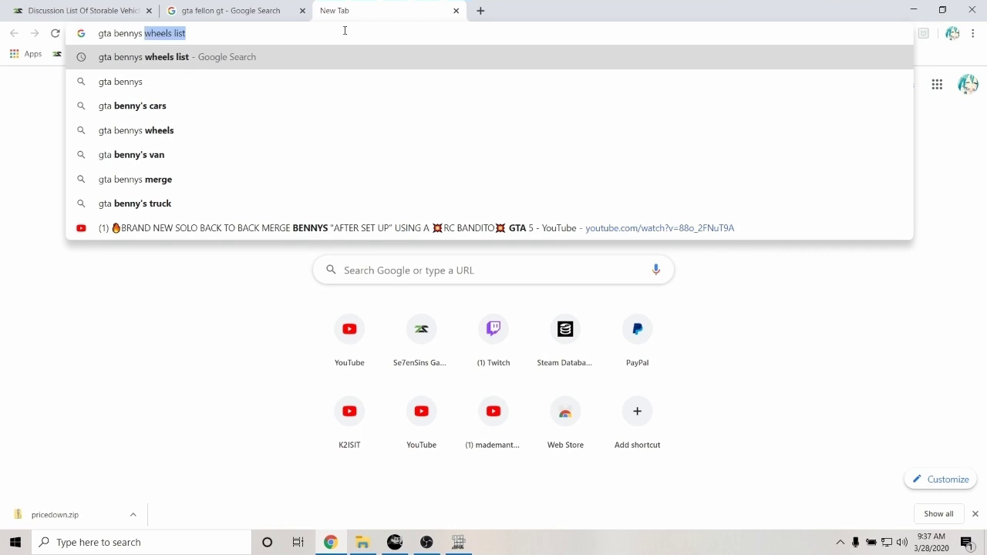
{"action": "left_click", "coordinate": [164, 57]}
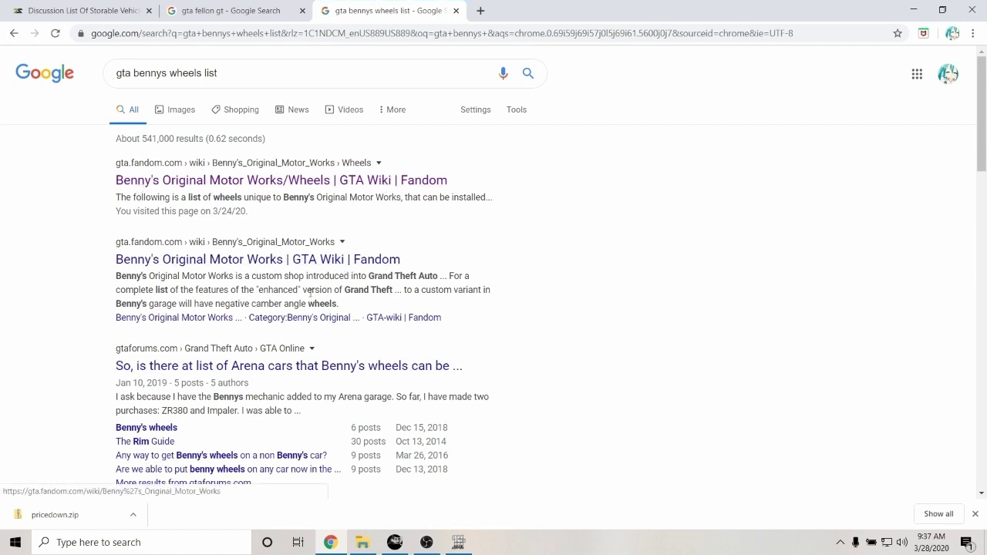
{"action": "left_click", "coordinate": [303, 182]}
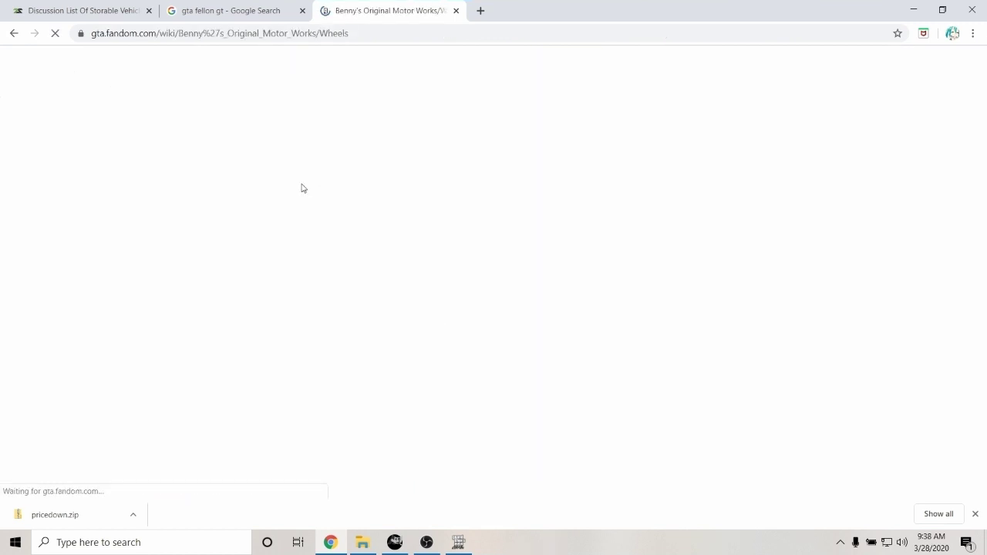
- Examine the pictures of the Benny's Bespoke and Benny's Originals wheels, closing the advertisement banner
{"action": "scroll", "coordinate": [640, 282], "scroll_direction": "down", "scroll_amount": 3}
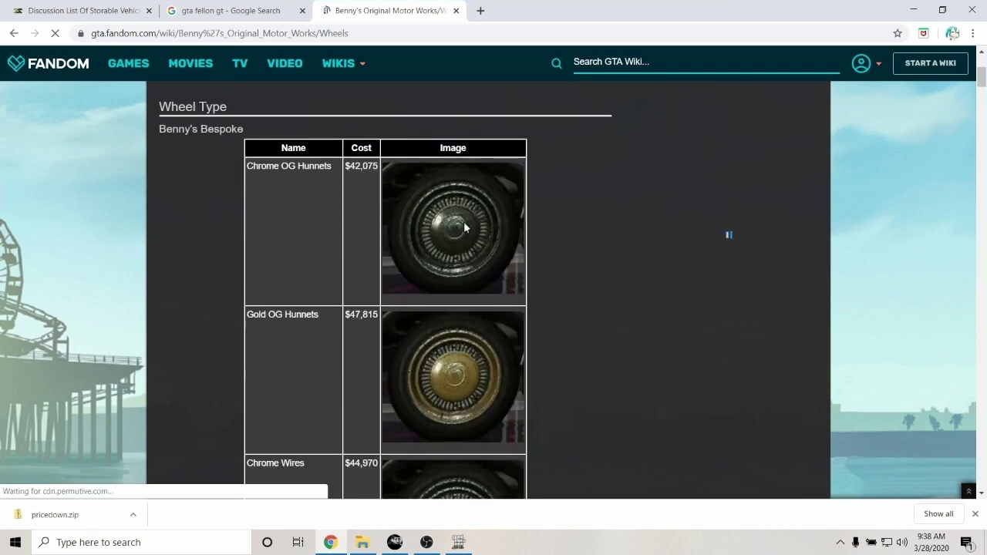
{"action": "scroll", "coordinate": [465, 228], "scroll_direction": "down", "scroll_amount": 10}
{"action": "scroll", "coordinate": [468, 254], "scroll_direction": "down", "scroll_amount": 2}
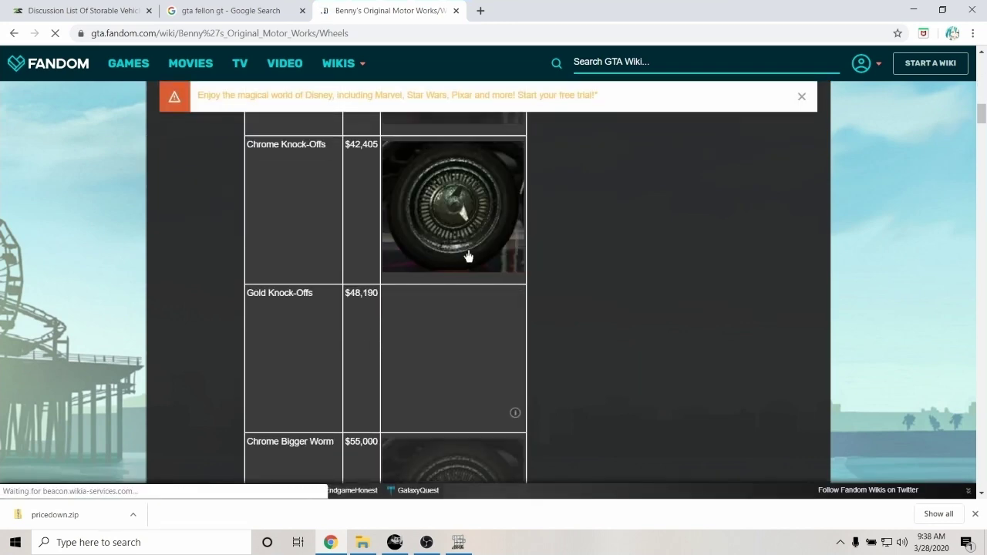
{"action": "scroll", "coordinate": [462, 254], "scroll_direction": "down", "scroll_amount": 3}
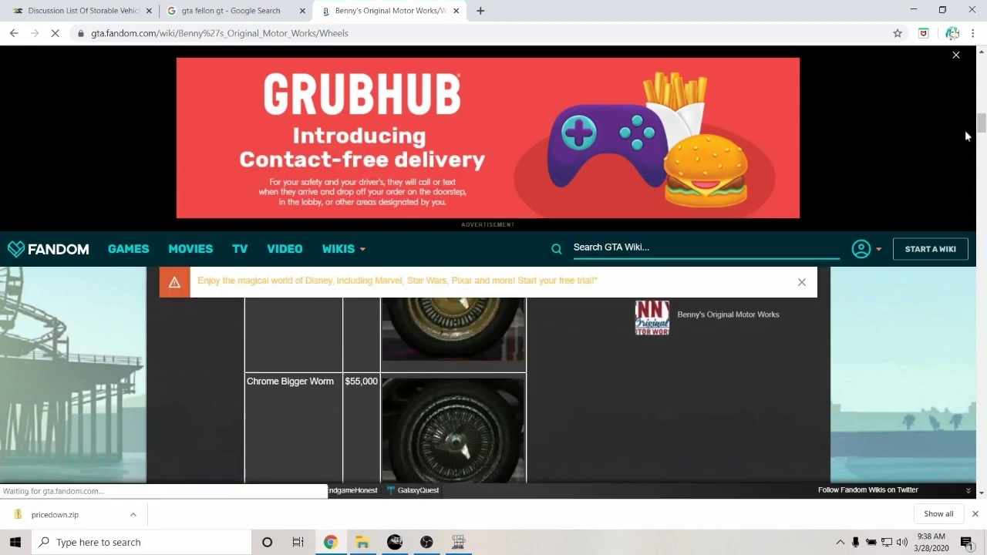
{"action": "left_click", "coordinate": [955, 57]}
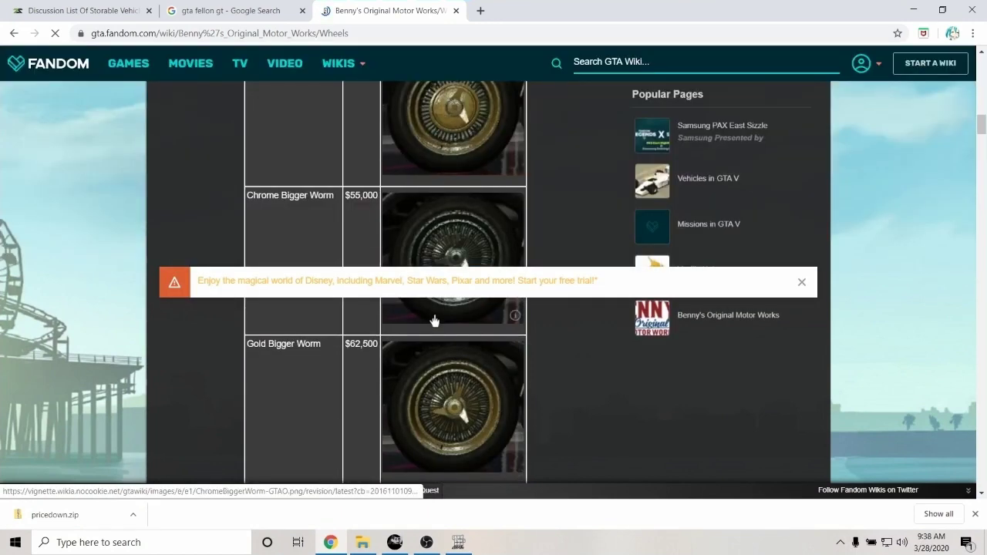
{"action": "scroll", "coordinate": [434, 321], "scroll_direction": "down", "scroll_amount": 5}
{"action": "scroll", "coordinate": [434, 326], "scroll_direction": "down", "scroll_amount": 6}
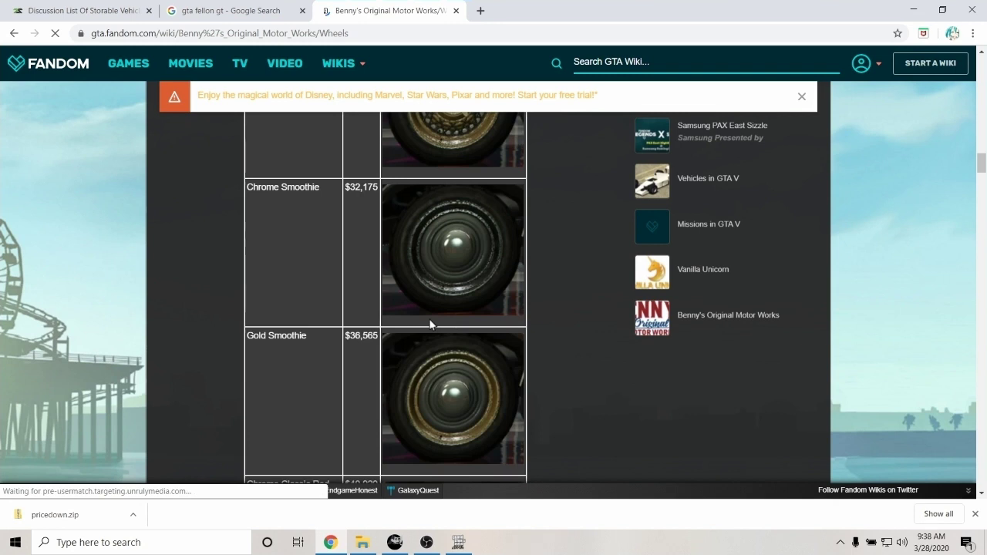
{"action": "scroll", "coordinate": [432, 324], "scroll_direction": "down", "scroll_amount": 15}
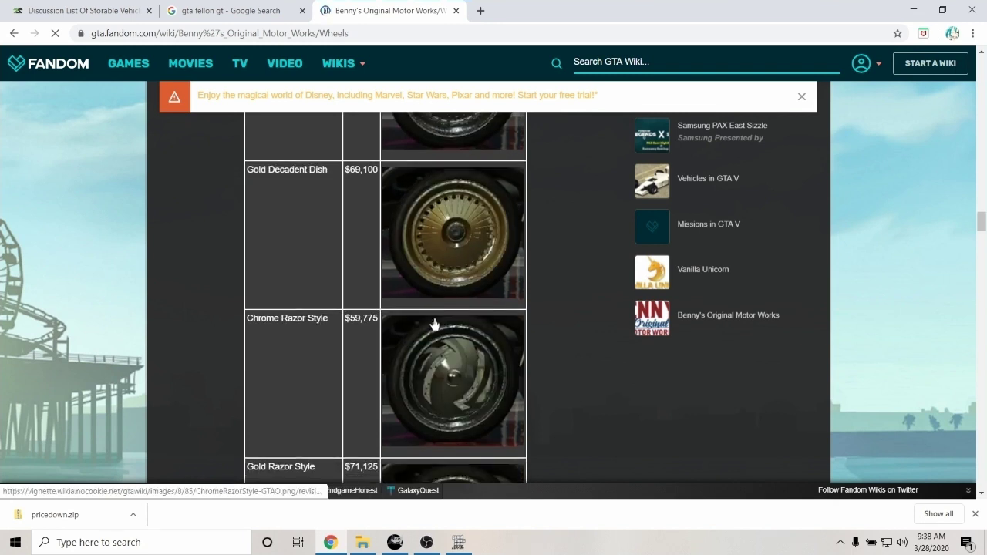
{"action": "scroll", "coordinate": [434, 324], "scroll_direction": "down", "scroll_amount": 15}
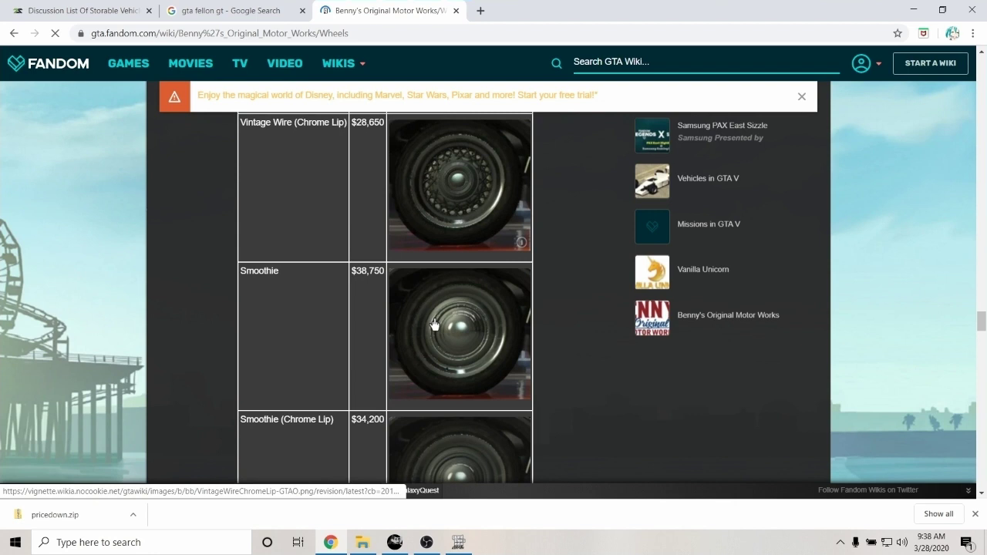
{"action": "scroll", "coordinate": [434, 324], "scroll_direction": "down", "scroll_amount": 9}
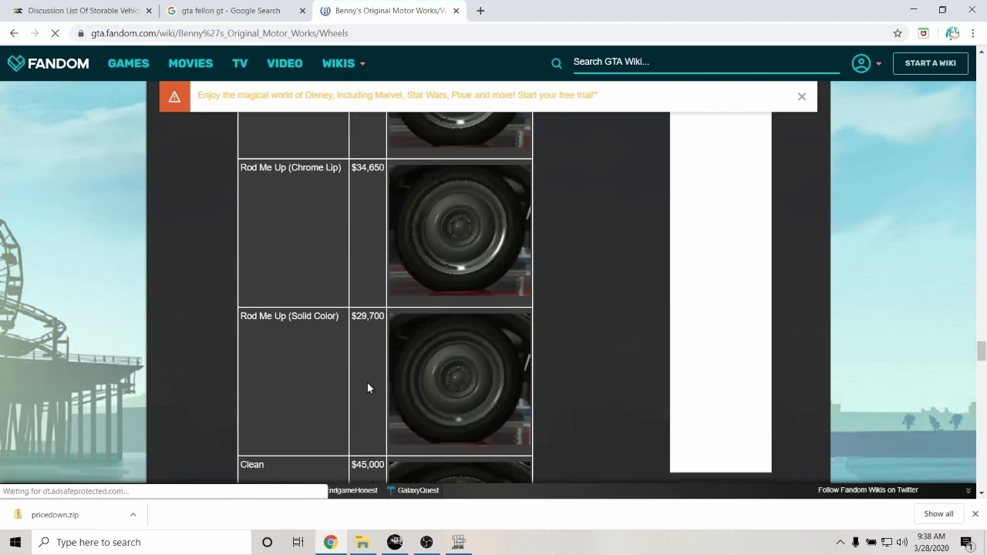
{"action": "scroll", "coordinate": [368, 385], "scroll_direction": "down", "scroll_amount": 1}
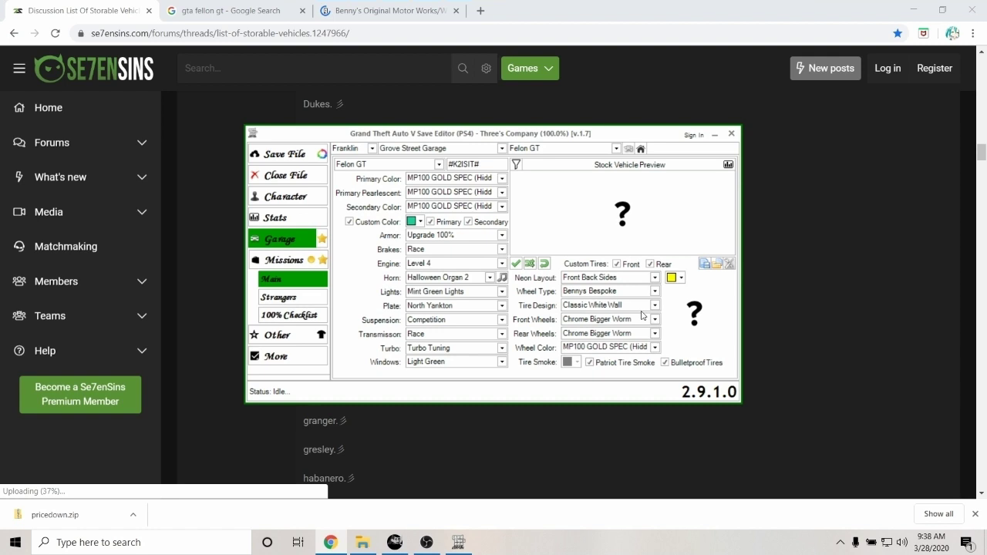
- Back in the save editor, try Bennys Originals Rod Me Up (Solid Color) wheels, and change the wheel type to F1
{"action": "left_click", "coordinate": [641, 318]}
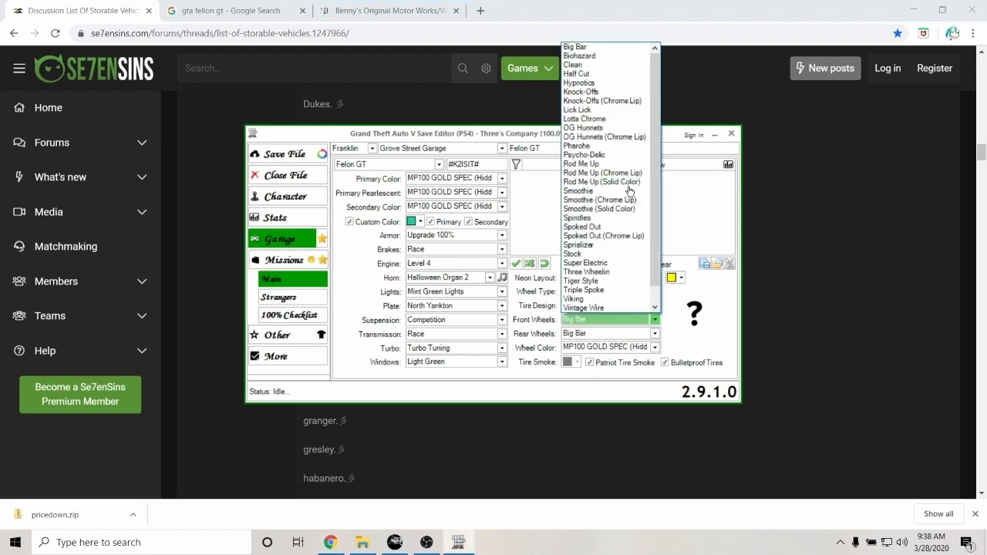
{"action": "left_click", "coordinate": [624, 182]}
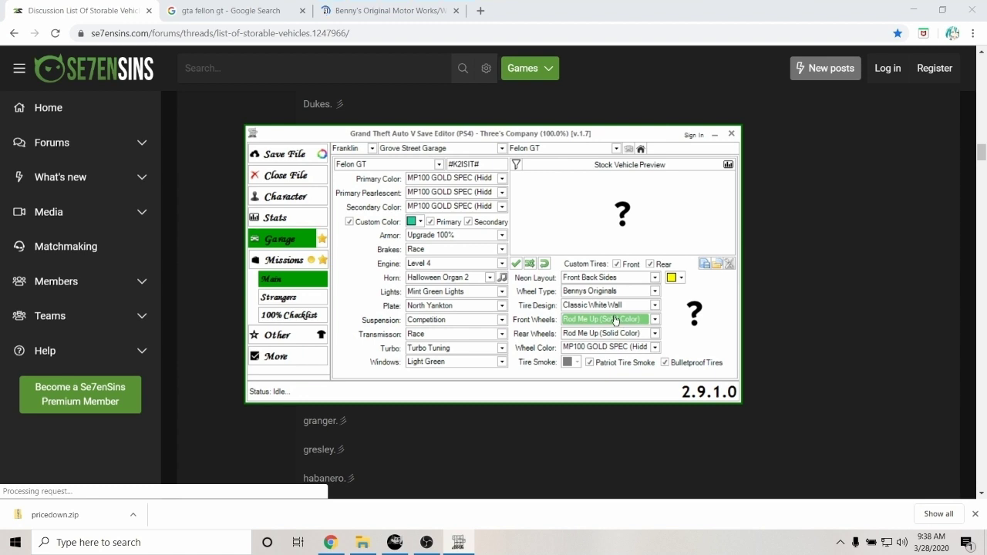
{"action": "left_click", "coordinate": [613, 291]}
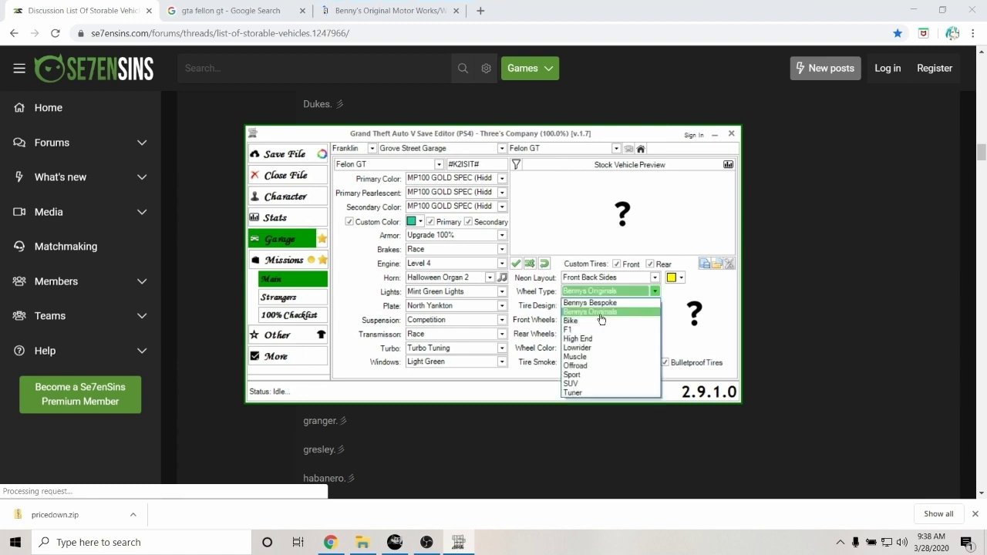
{"action": "left_click", "coordinate": [579, 330]}
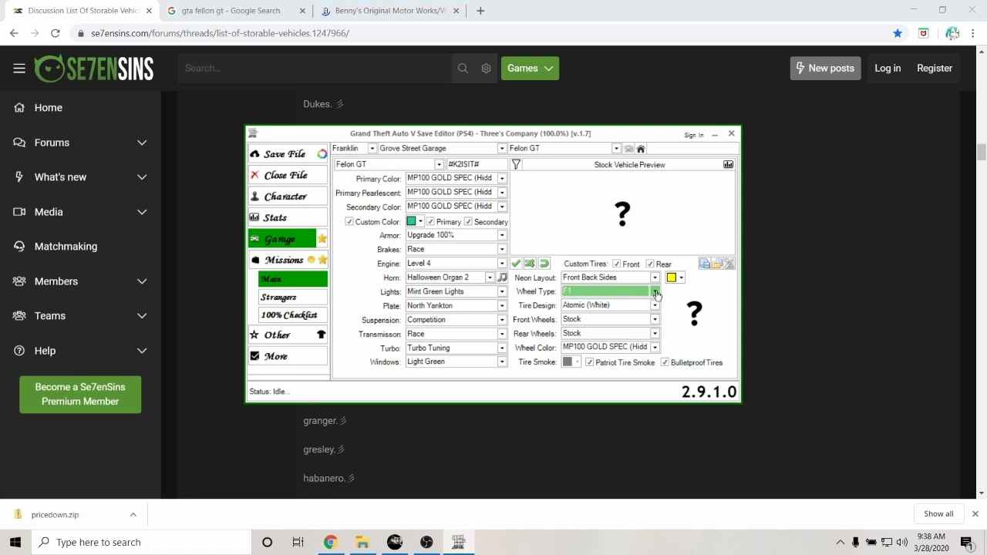
{"action": "left_click", "coordinate": [656, 293]}
{"action": "left_click", "coordinate": [652, 296]}
- Try Style 1, Style 10 and Style 4 as the Felon GT's F1 front wheels
{"action": "left_click", "coordinate": [600, 323]}
{"action": "left_click", "coordinate": [589, 340]}
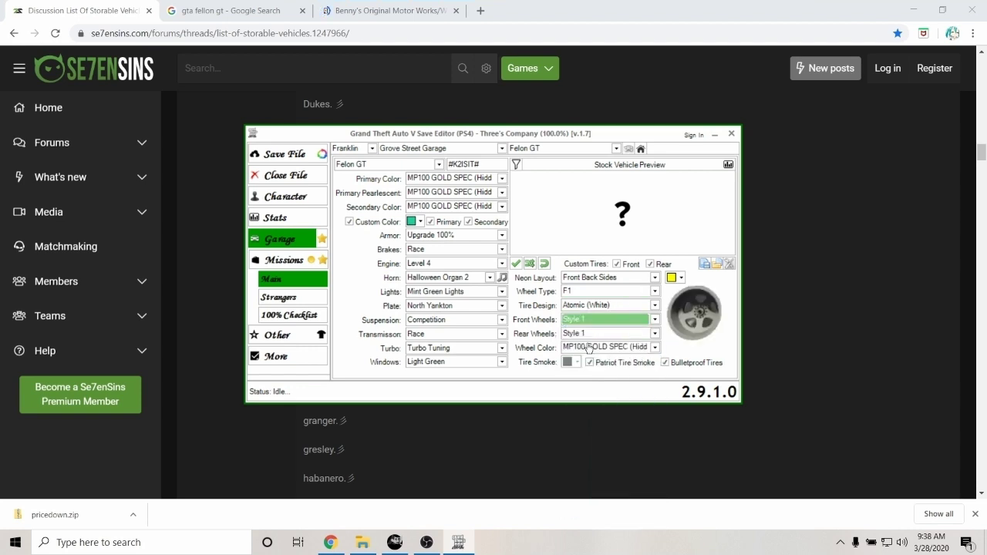
{"action": "left_click", "coordinate": [654, 318]}
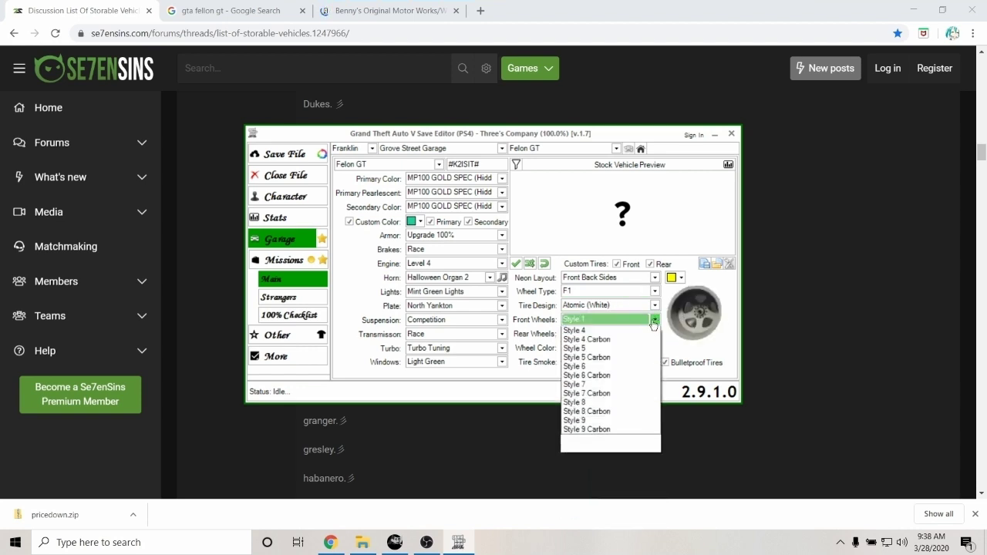
{"action": "left_click", "coordinate": [609, 484]}
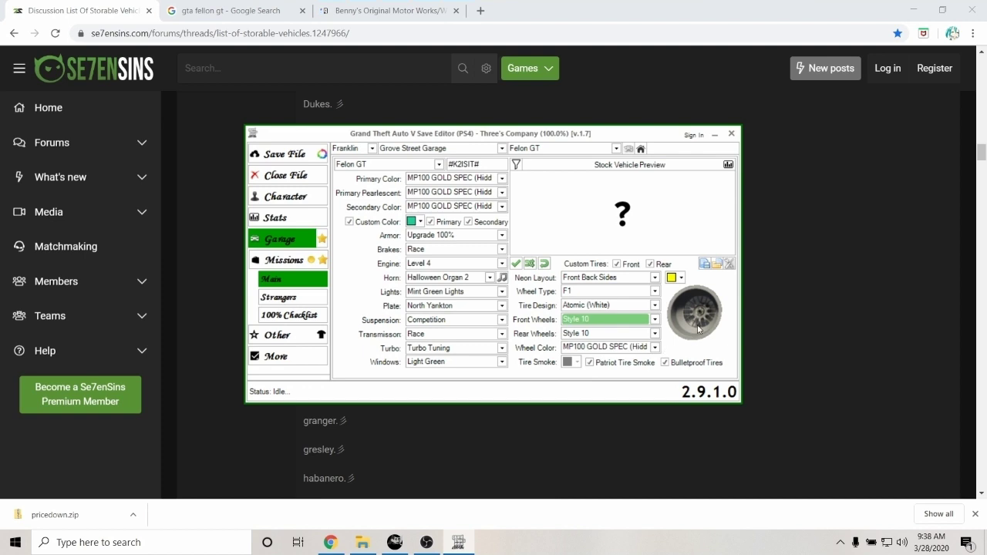
{"action": "left_click", "coordinate": [654, 318]}
{"action": "left_click", "coordinate": [600, 413]}
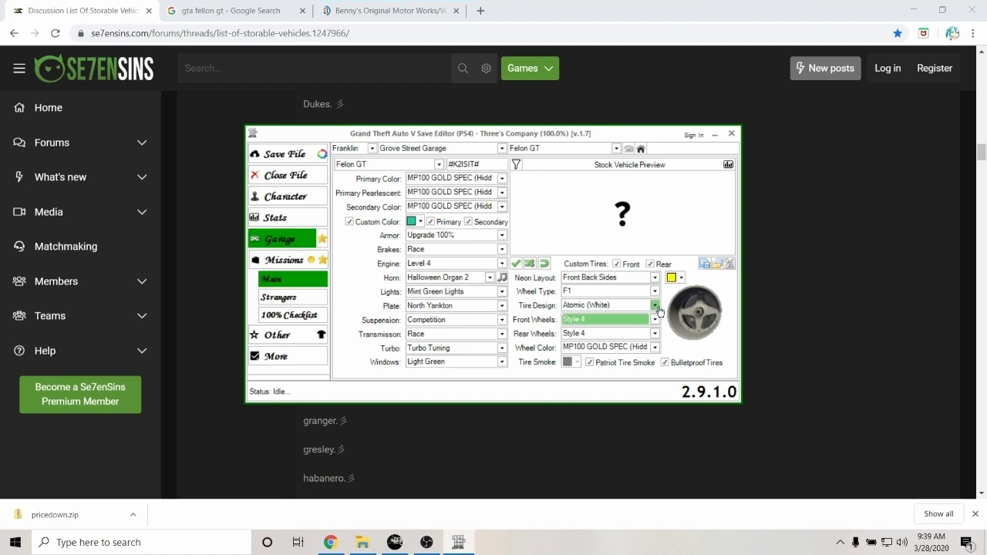
- Try the Atomic (Blue/White) and Fukaru (White) tire designs on the F1 wheels
{"action": "left_click", "coordinate": [657, 310]}
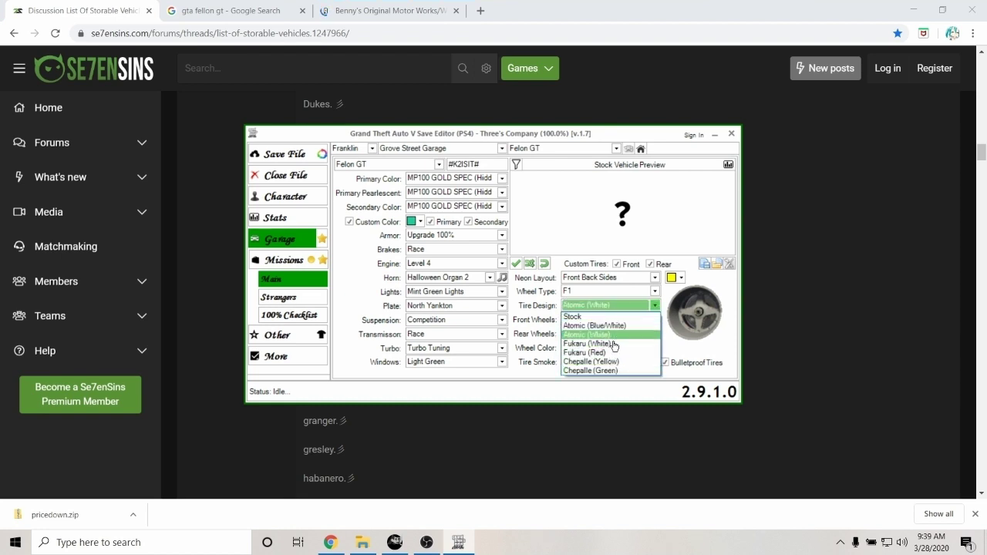
{"action": "left_click", "coordinate": [621, 326]}
{"action": "left_click", "coordinate": [652, 306]}
{"action": "left_click", "coordinate": [614, 342]}
- Try Bennys Originals as the wheel type and look through its front wheel options
{"action": "left_click", "coordinate": [654, 292]}
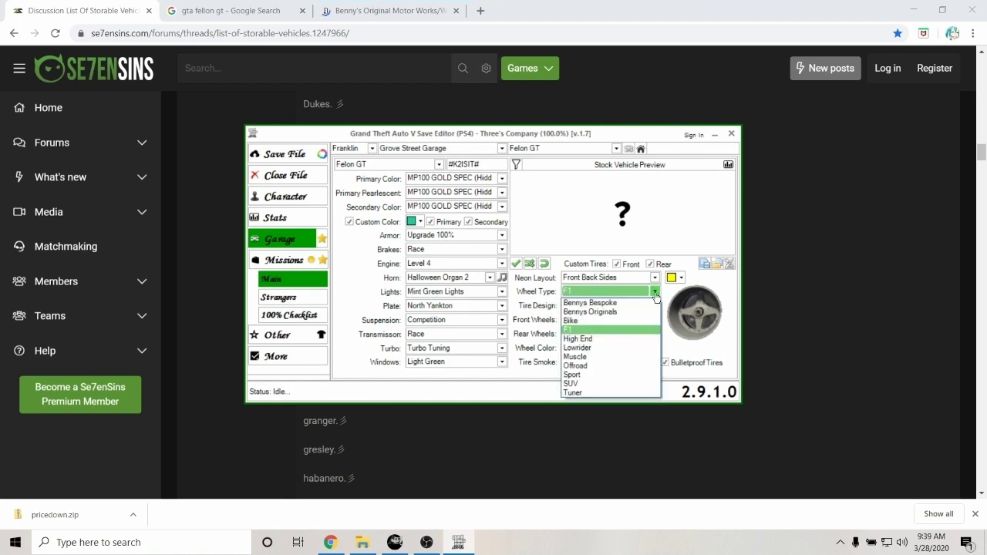
{"action": "left_click", "coordinate": [630, 312]}
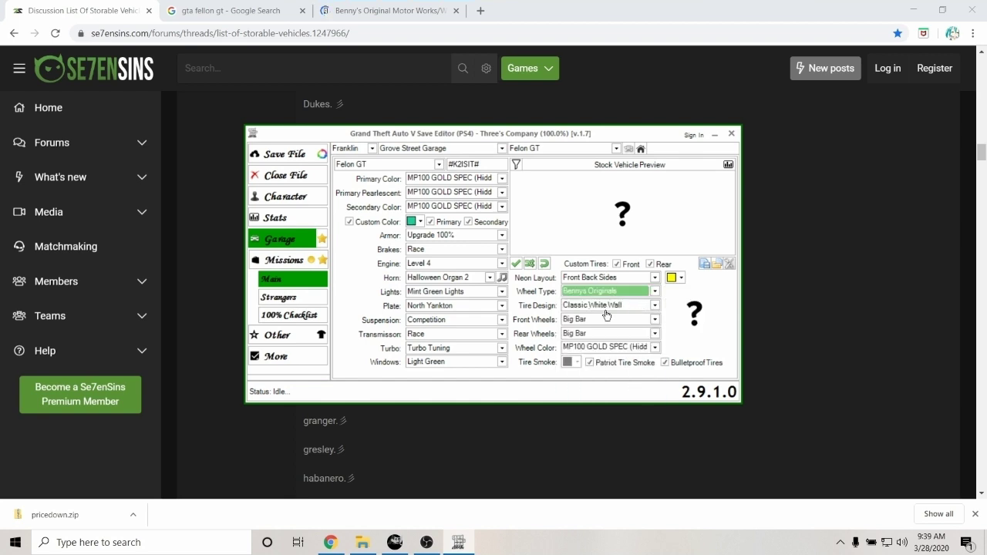
{"action": "left_click", "coordinate": [654, 319]}
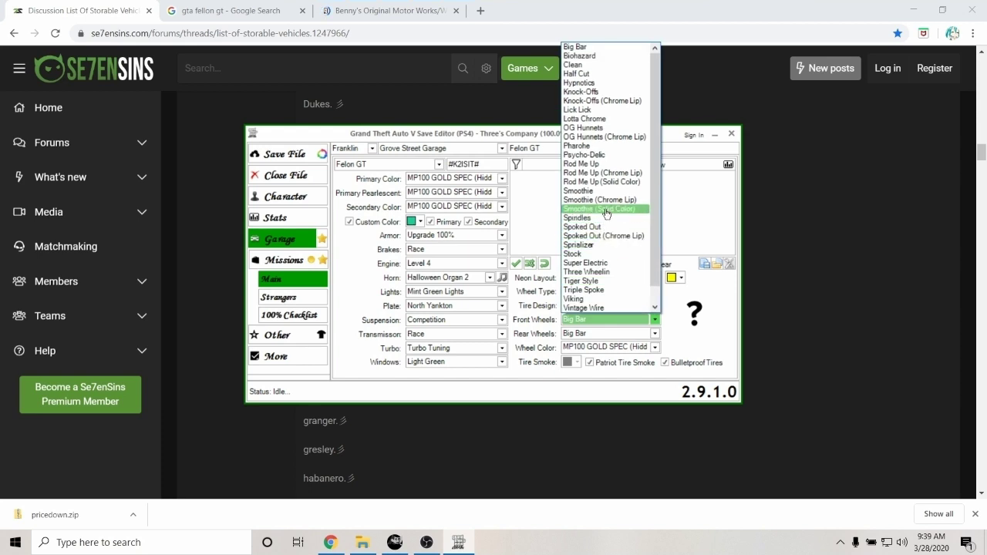
{"action": "scroll", "coordinate": [602, 221], "scroll_direction": "down", "scroll_amount": 1}
{"action": "scroll", "coordinate": [606, 218], "scroll_direction": "up", "scroll_amount": 1}
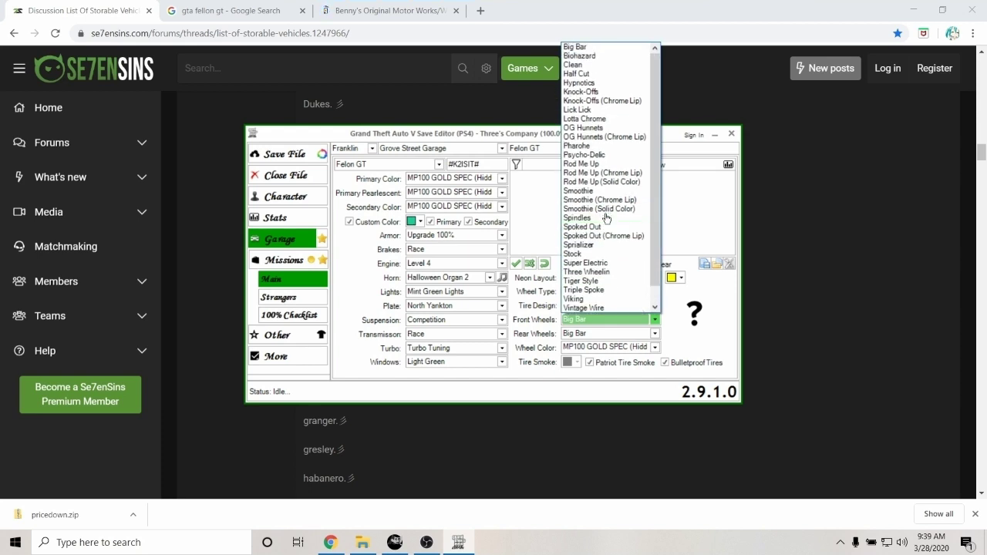
{"action": "left_click", "coordinate": [700, 292]}
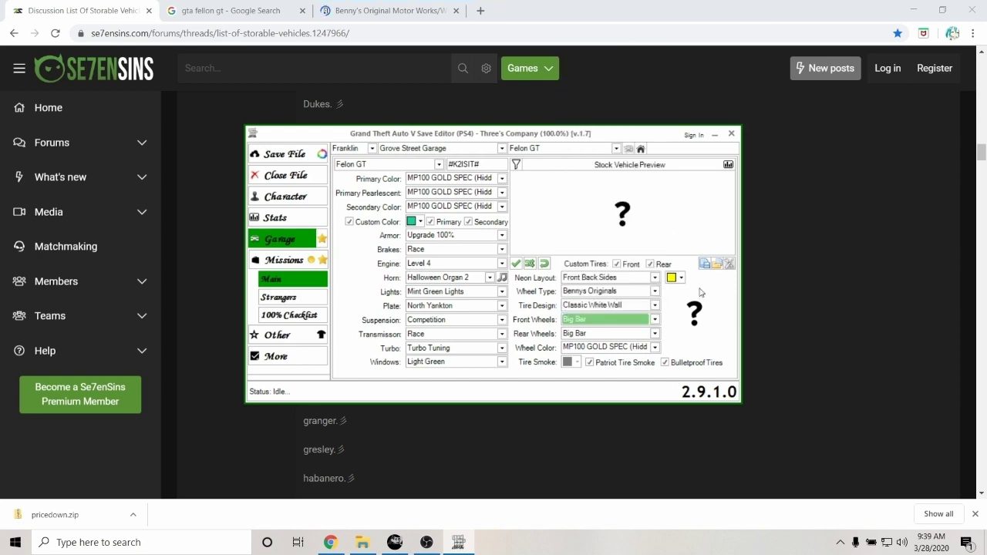
- Try Bennys Bespoke as the wheel type and look through its front wheel and tire design options
{"action": "left_click", "coordinate": [654, 292]}
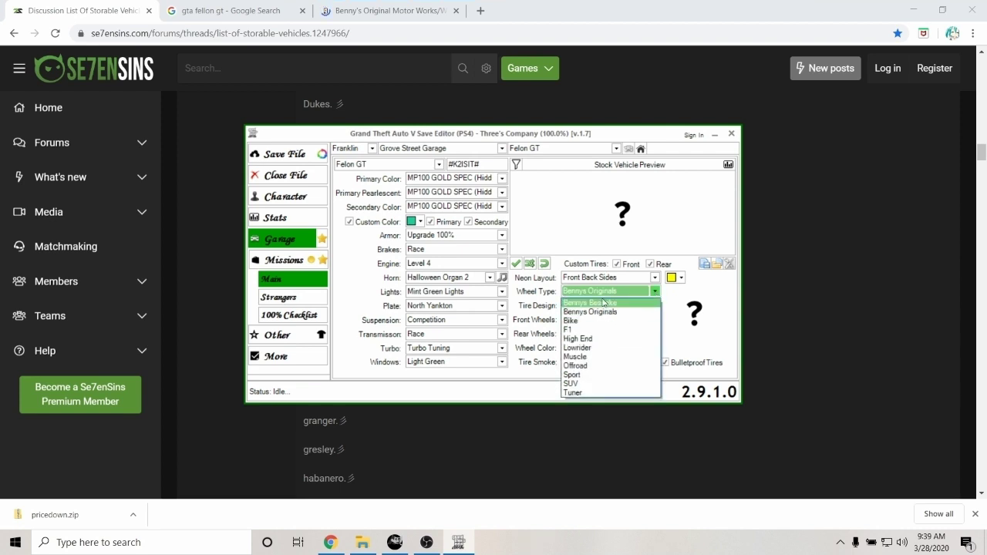
{"action": "left_click", "coordinate": [590, 303]}
{"action": "left_click", "coordinate": [655, 323]}
{"action": "left_click", "coordinate": [654, 322]}
{"action": "scroll", "coordinate": [632, 278], "scroll_direction": "down", "scroll_amount": 1}
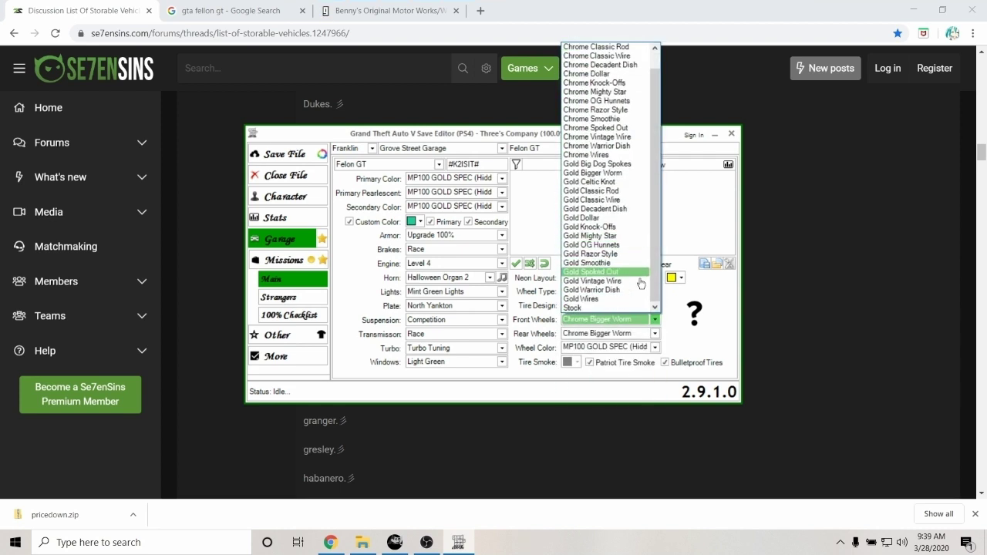
{"action": "left_click", "coordinate": [672, 296]}
{"action": "left_click", "coordinate": [654, 305]}
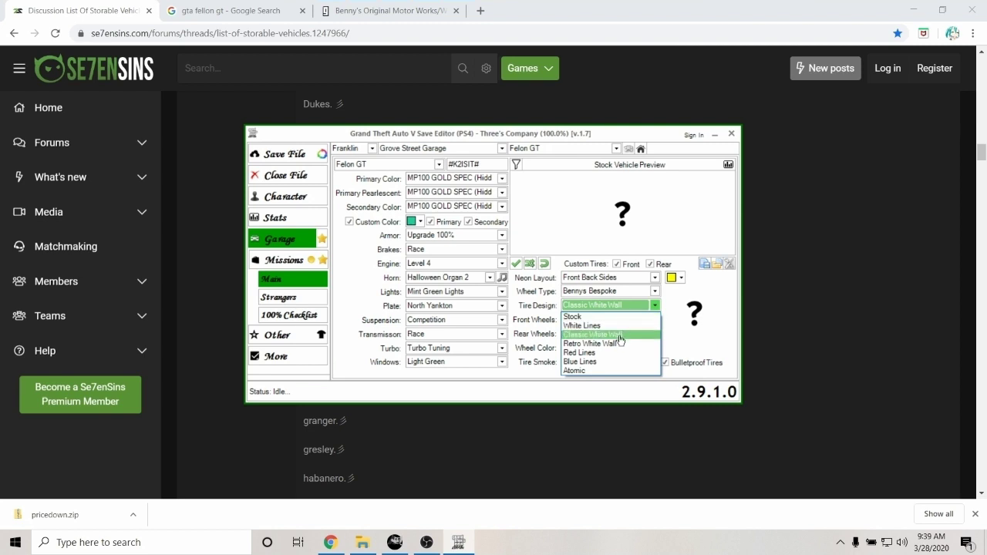
- Set the Felon GT's wheel type to Bennys Originals and its front wheels to Rod Me Up (Solid Color)
{"action": "left_click", "coordinate": [652, 294]}
{"action": "left_click", "coordinate": [652, 294]}
{"action": "left_click", "coordinate": [639, 303]}
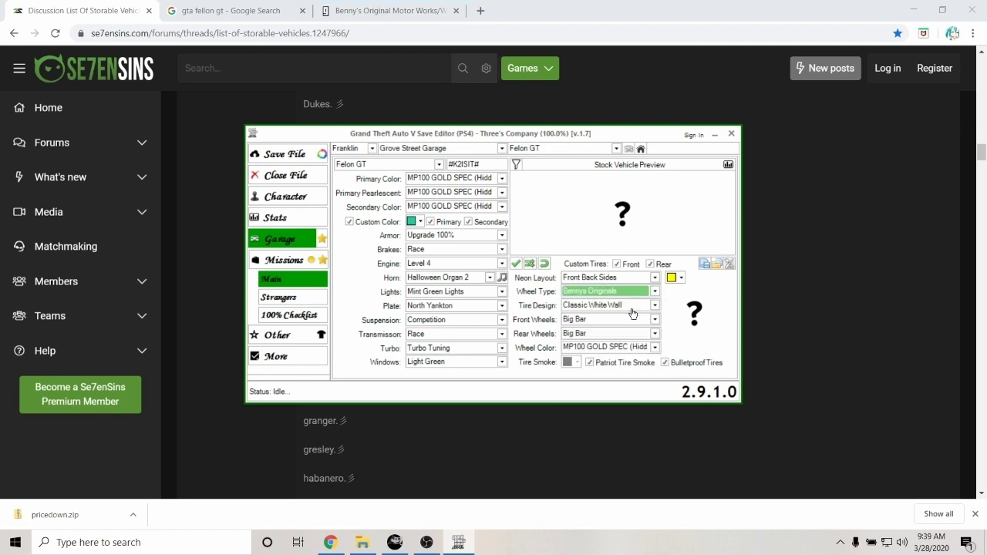
{"action": "left_click", "coordinate": [653, 324]}
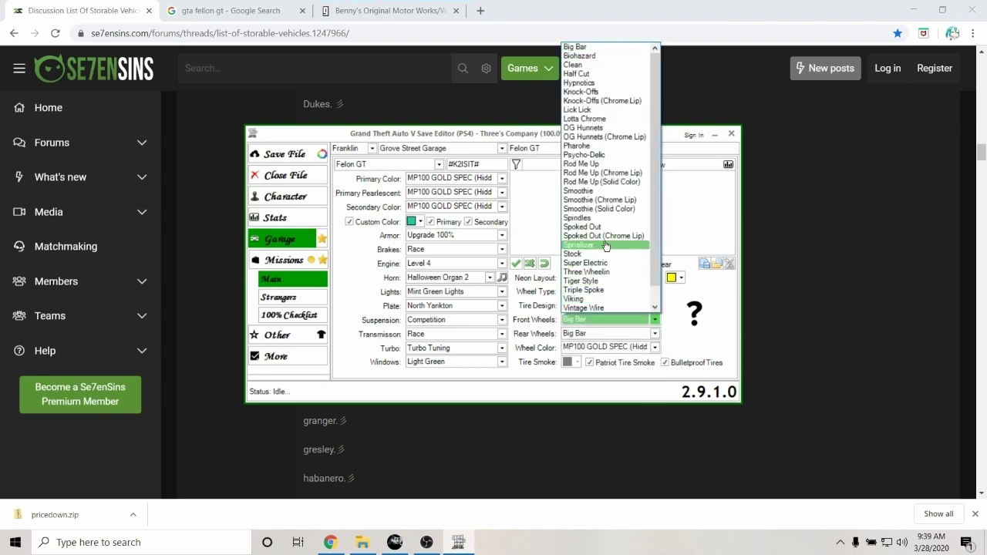
{"action": "scroll", "coordinate": [612, 225], "scroll_direction": "down", "scroll_amount": 2}
{"action": "scroll", "coordinate": [611, 225], "scroll_direction": "up", "scroll_amount": 2}
{"action": "left_click", "coordinate": [629, 190]}
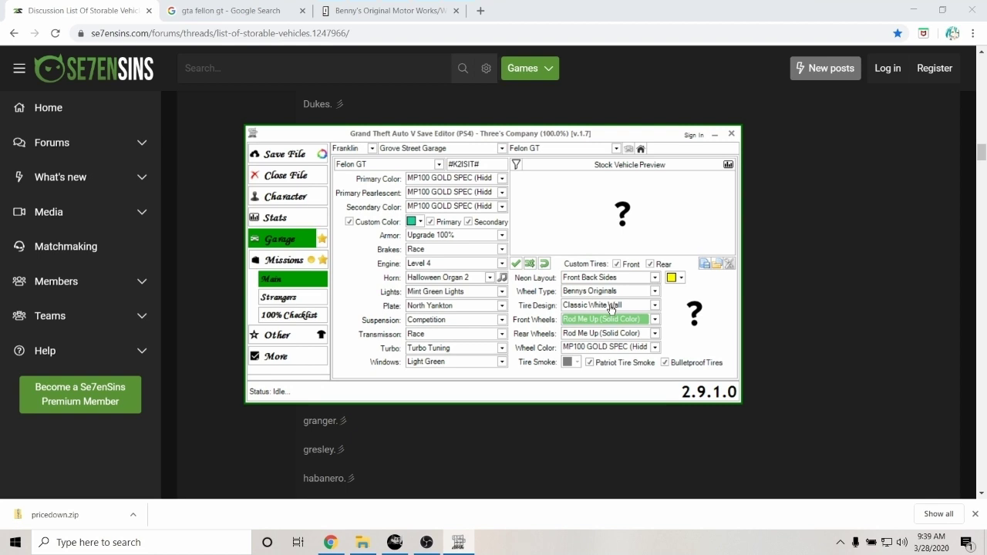
- Try the Retro White Wall tire design and the Black (Matte) wheel color on Franklin's Felon GT
{"action": "left_click", "coordinate": [655, 306]}
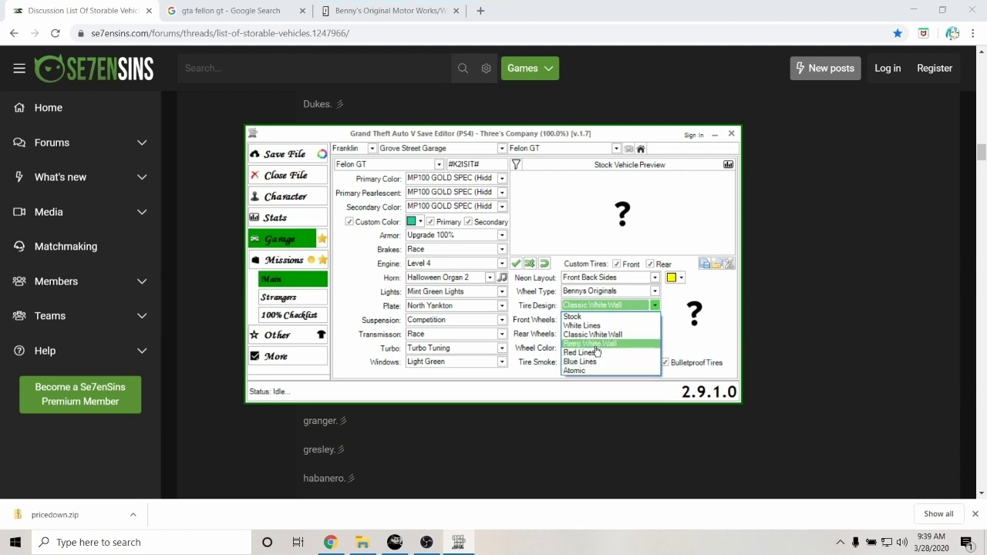
{"action": "left_click", "coordinate": [607, 343]}
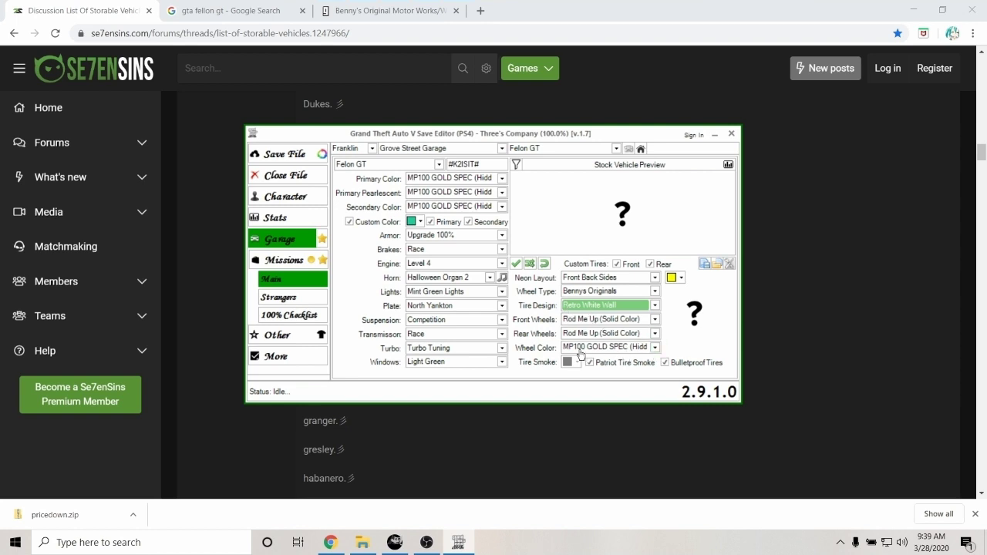
{"action": "left_click", "coordinate": [654, 347]}
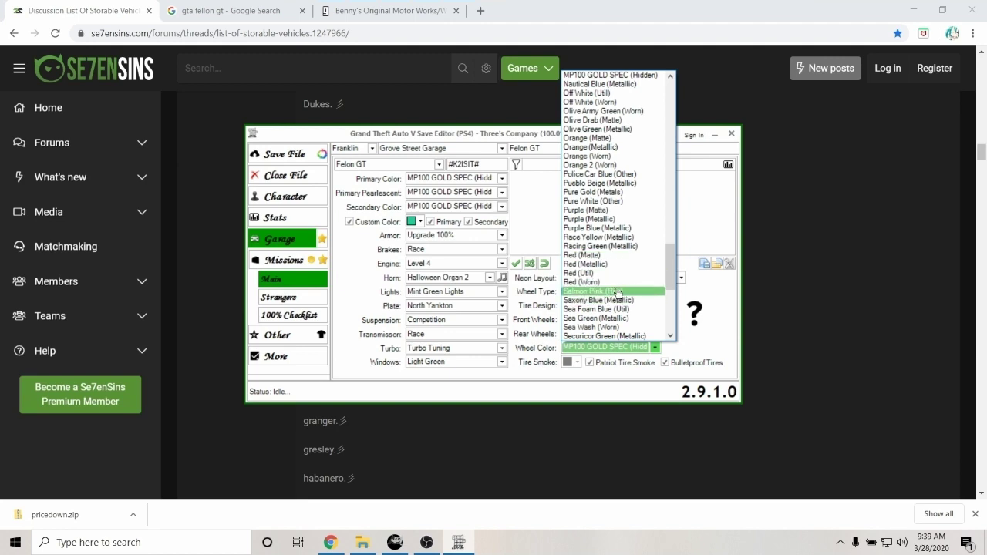
{"action": "scroll", "coordinate": [626, 151], "scroll_direction": "up", "scroll_amount": 3}
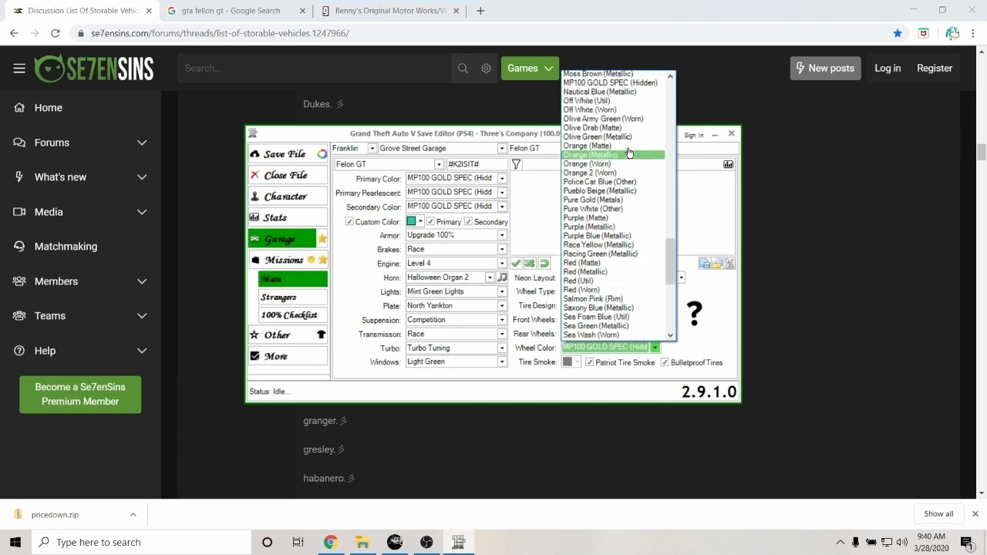
{"action": "scroll", "coordinate": [626, 152], "scroll_direction": "up", "scroll_amount": 4}
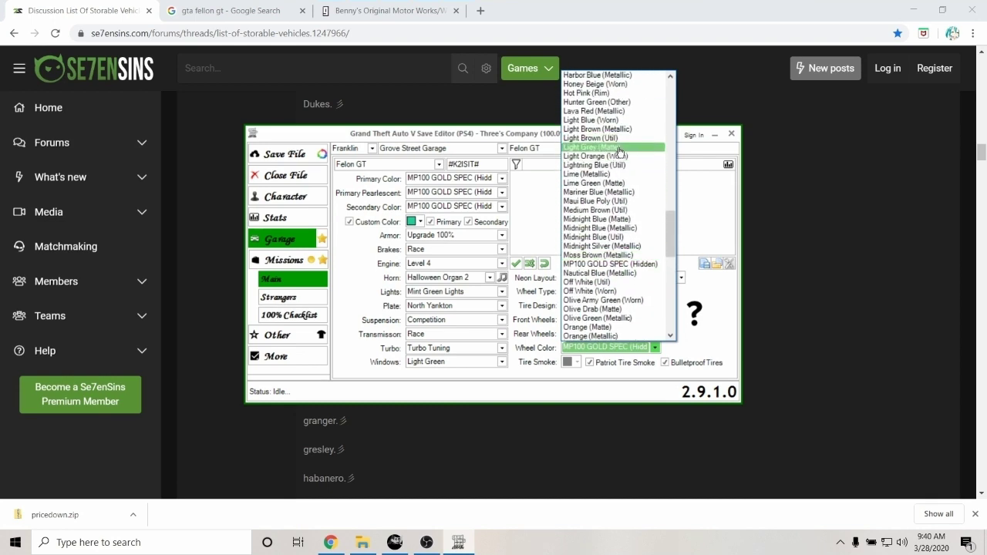
{"action": "scroll", "coordinate": [619, 171], "scroll_direction": "up", "scroll_amount": 1}
{"action": "scroll", "coordinate": [619, 171], "scroll_direction": "up", "scroll_amount": 3}
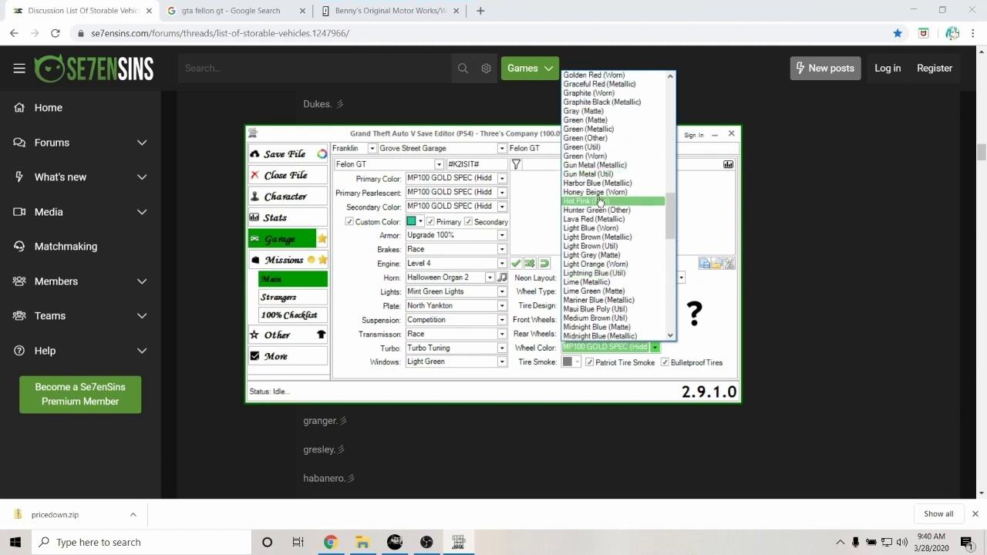
{"action": "scroll", "coordinate": [600, 201], "scroll_direction": "up", "scroll_amount": 6}
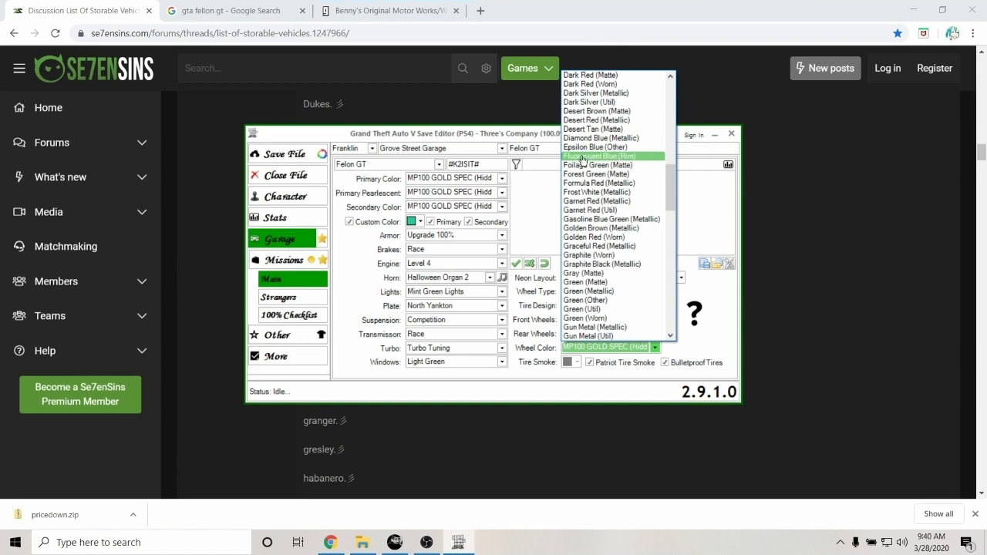
{"action": "scroll", "coordinate": [603, 220], "scroll_direction": "down", "scroll_amount": 4}
{"action": "scroll", "coordinate": [599, 276], "scroll_direction": "down", "scroll_amount": 12}
{"action": "scroll", "coordinate": [599, 289], "scroll_direction": "down", "scroll_amount": 7}
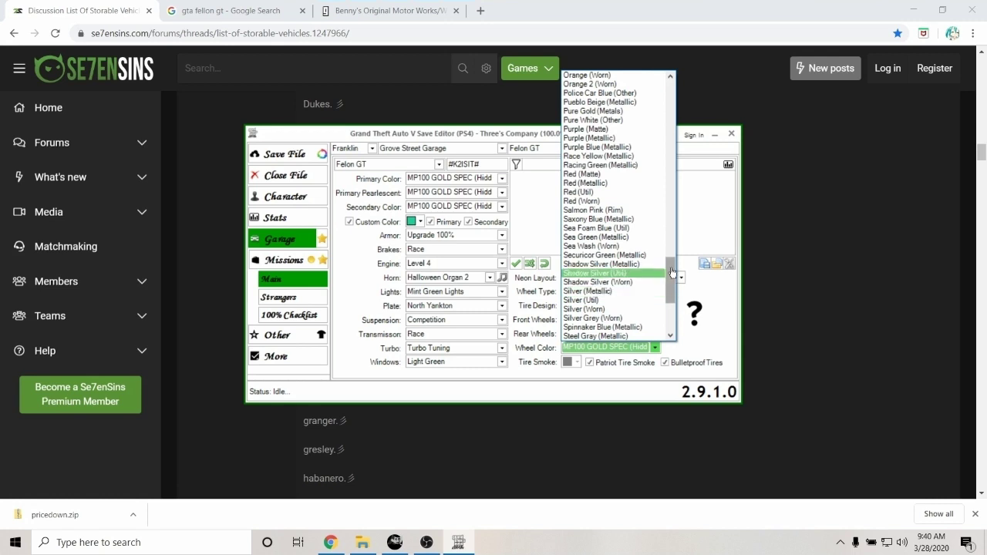
{"action": "left_click_drag", "start_coordinate": [671, 271], "coordinate": [674, 316]}
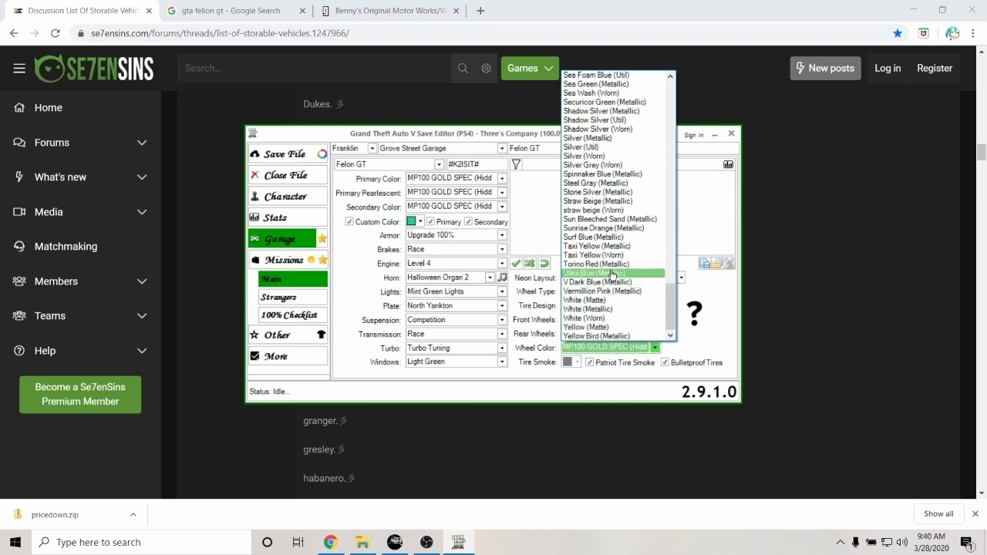
{"action": "scroll", "coordinate": [611, 279], "scroll_direction": "up", "scroll_amount": 4}
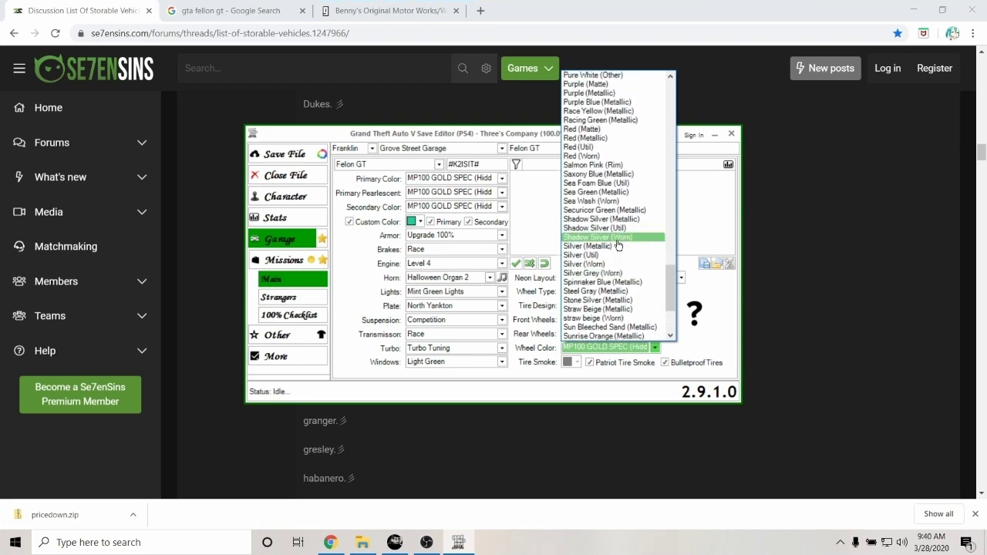
{"action": "scroll", "coordinate": [619, 245], "scroll_direction": "up", "scroll_amount": 5}
{"action": "left_click_drag", "start_coordinate": [667, 279], "coordinate": [650, 88]}
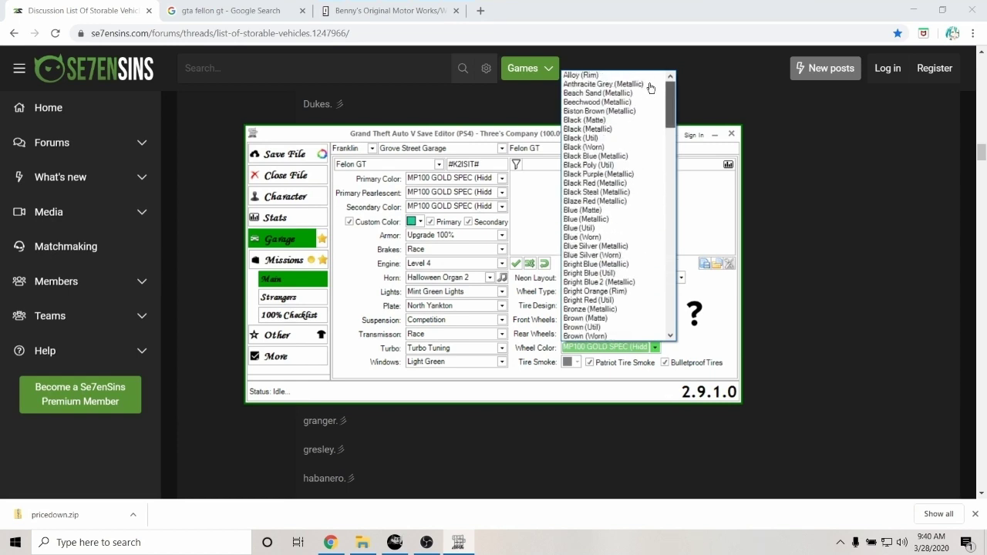
{"action": "left_click", "coordinate": [575, 120]}
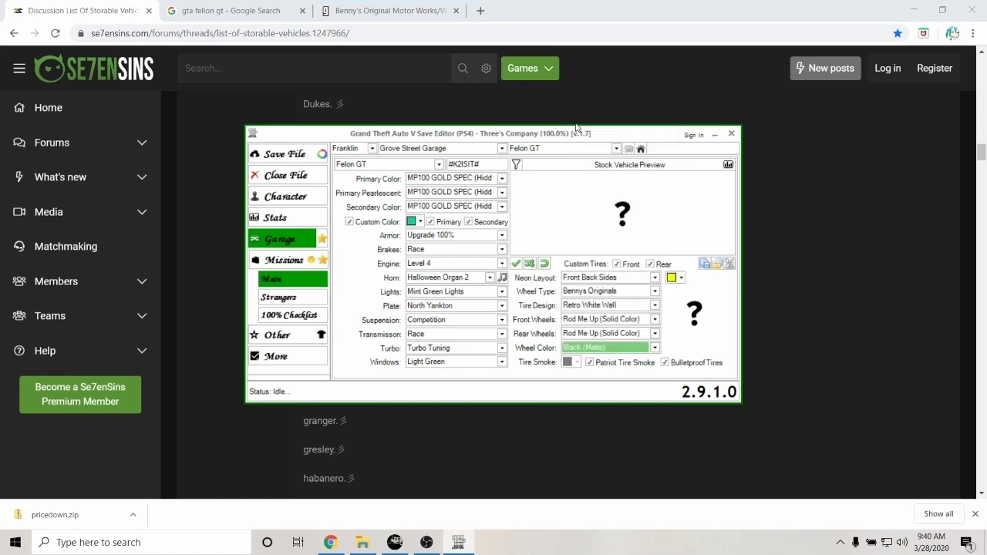
- Set the Felon GT's wheel color to Black (Util) and its tire design to Classic White Wall
{"action": "left_click", "coordinate": [654, 347]}
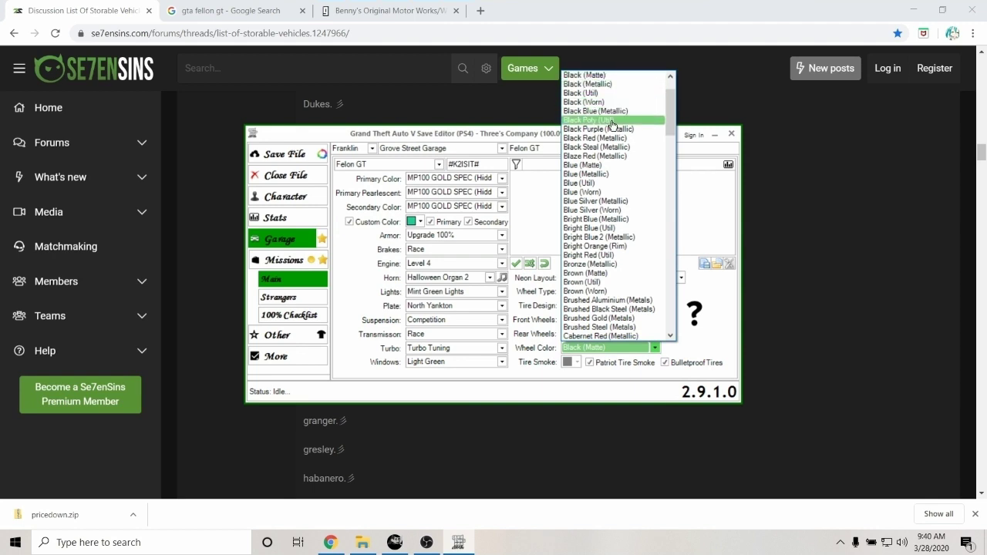
{"action": "left_click", "coordinate": [580, 93]}
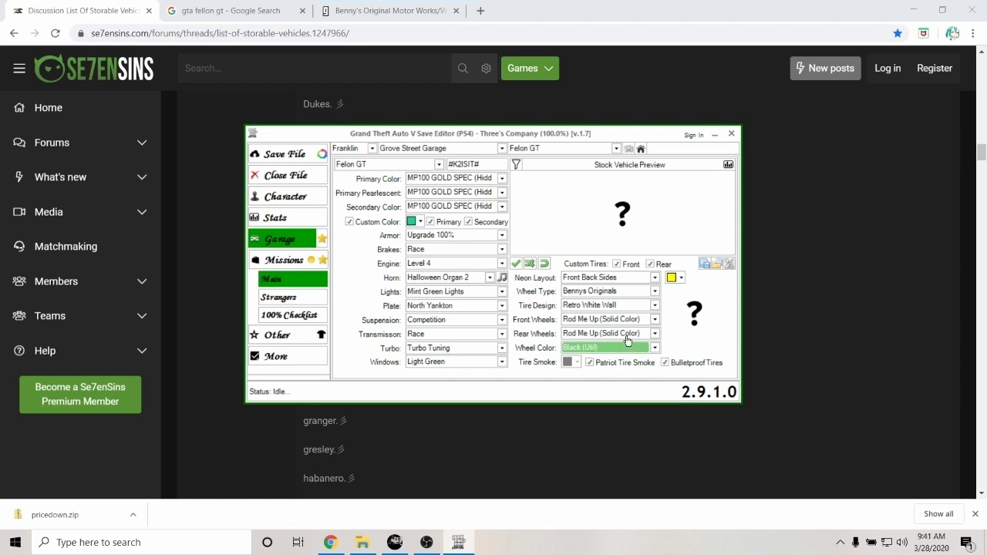
{"action": "left_click", "coordinate": [654, 306]}
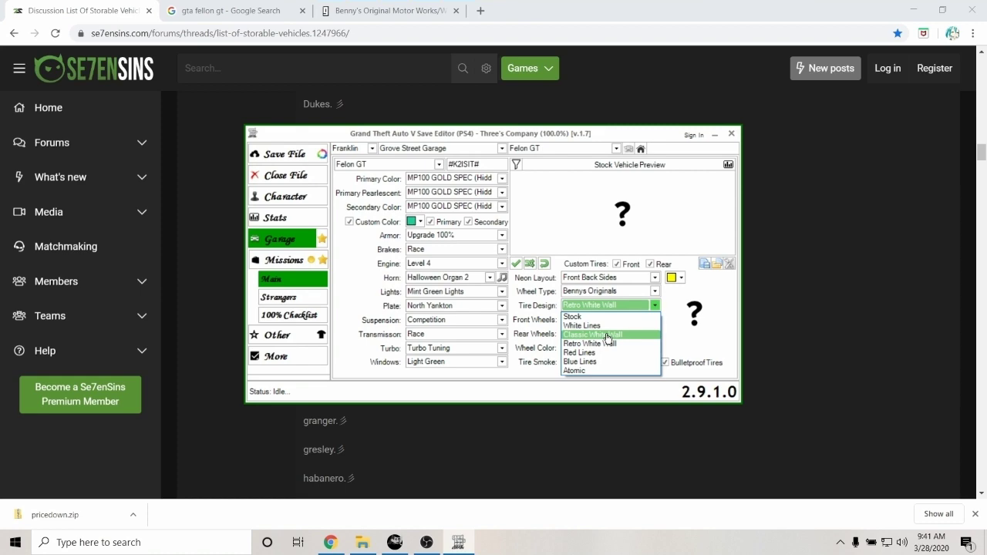
{"action": "left_click", "coordinate": [607, 337]}
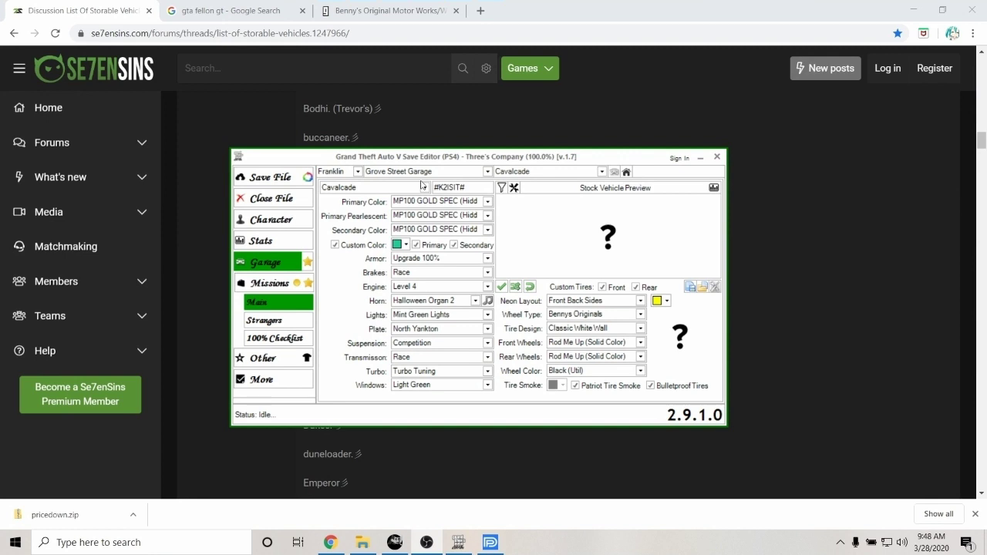
- Select Cavalcade as the model of Franklin's vehicle in the Grove Street Garage
{"action": "left_click", "coordinate": [424, 187]}
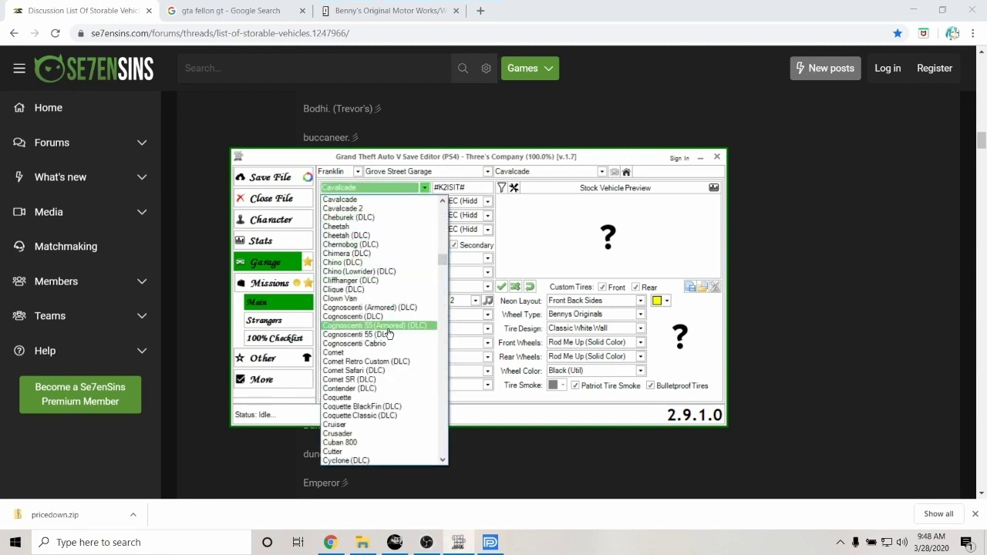
{"action": "left_click", "coordinate": [348, 201]}
{"action": "key", "text": "alt+Tab"}
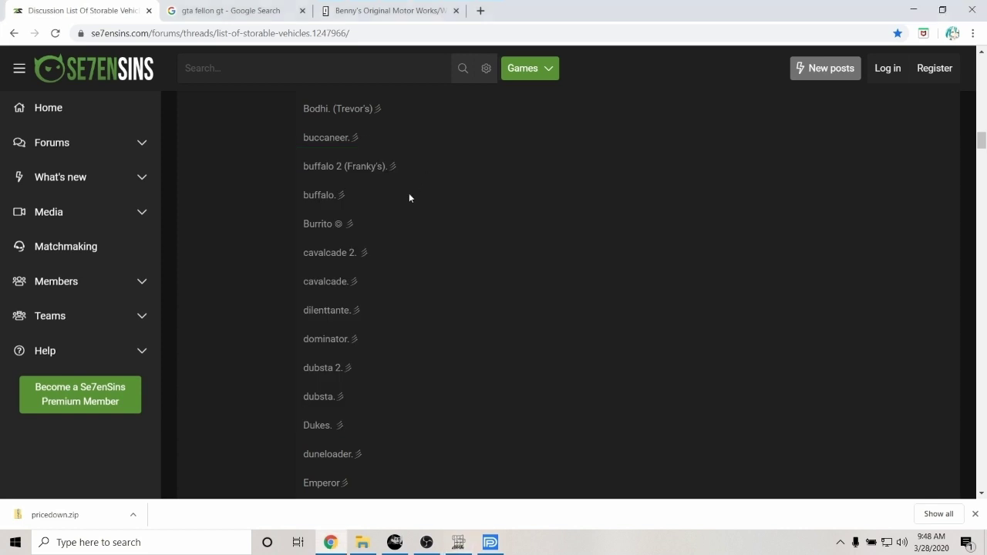
{"action": "left_click", "coordinate": [395, 541]}
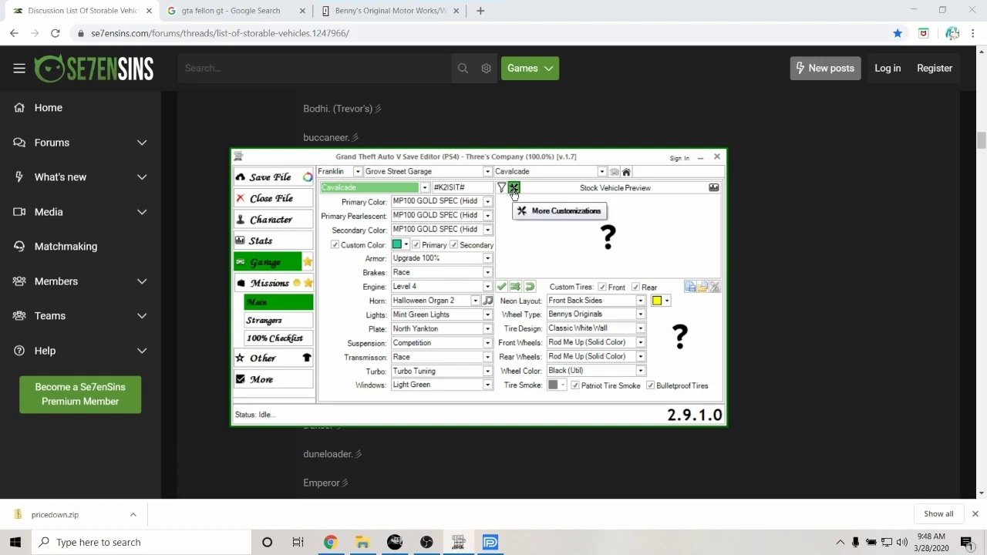
- Open the Cavalcade's extra customizations and choose the 10000W ICE Install chassis and the Performance Exhaust
{"action": "left_click", "coordinate": [514, 188]}
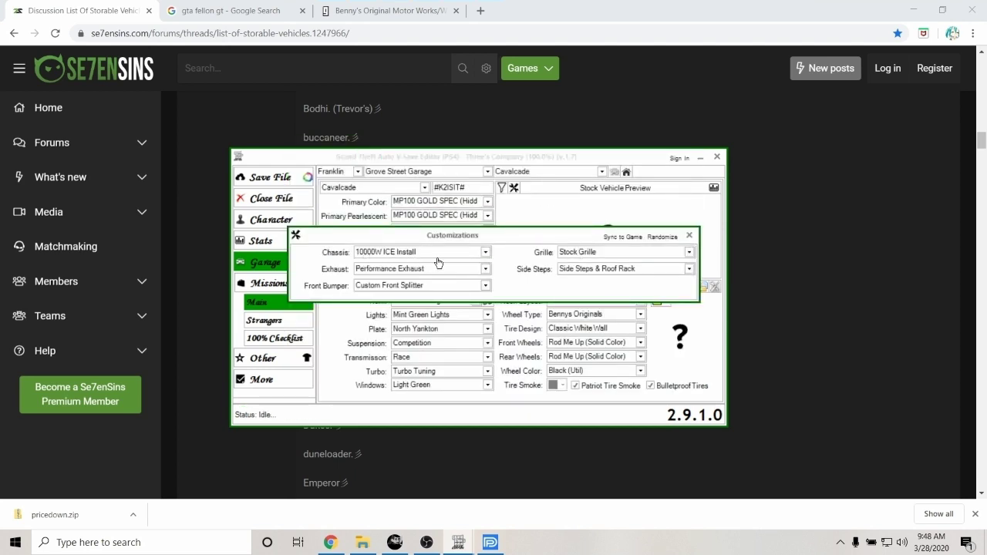
{"action": "left_click", "coordinate": [486, 254]}
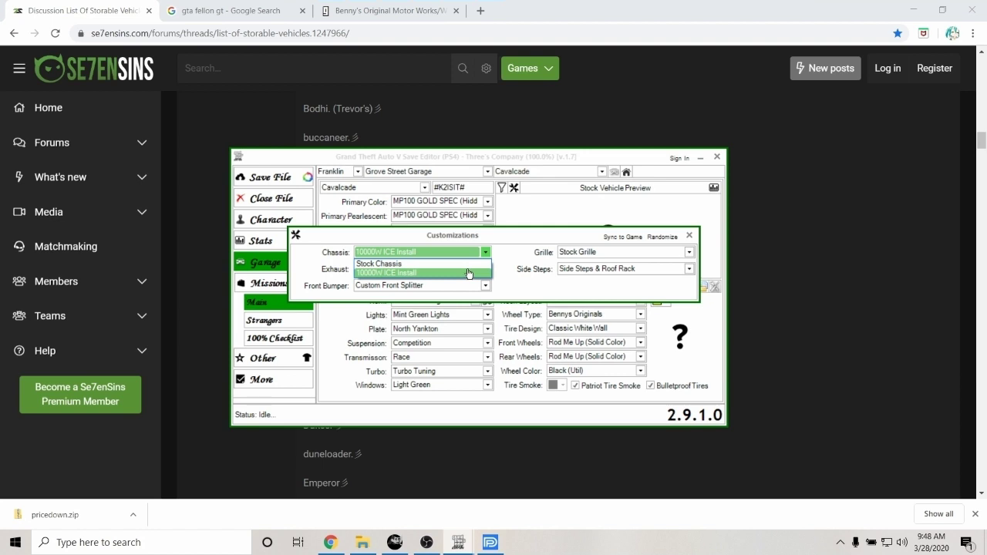
{"action": "left_click", "coordinate": [468, 274]}
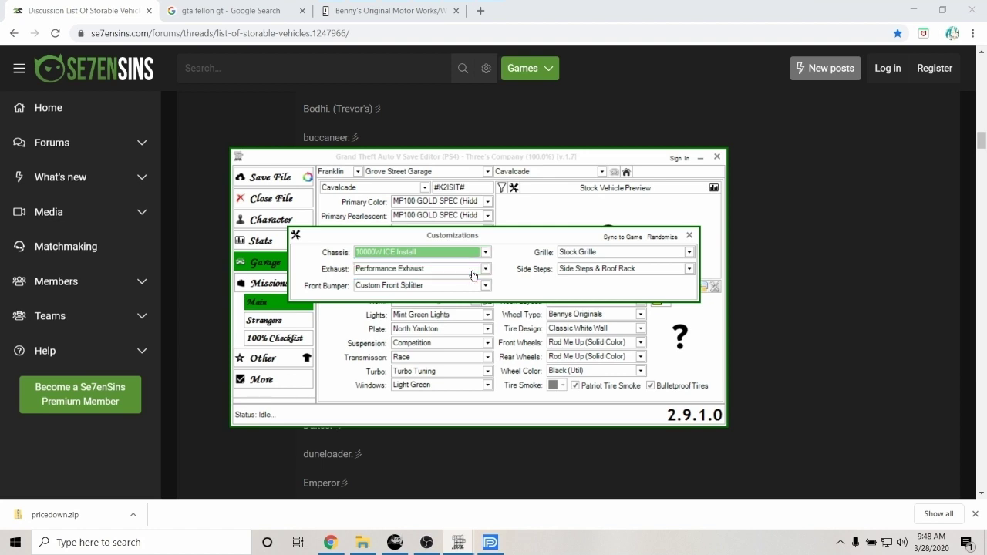
{"action": "left_click", "coordinate": [486, 269]}
{"action": "left_click", "coordinate": [482, 289]}
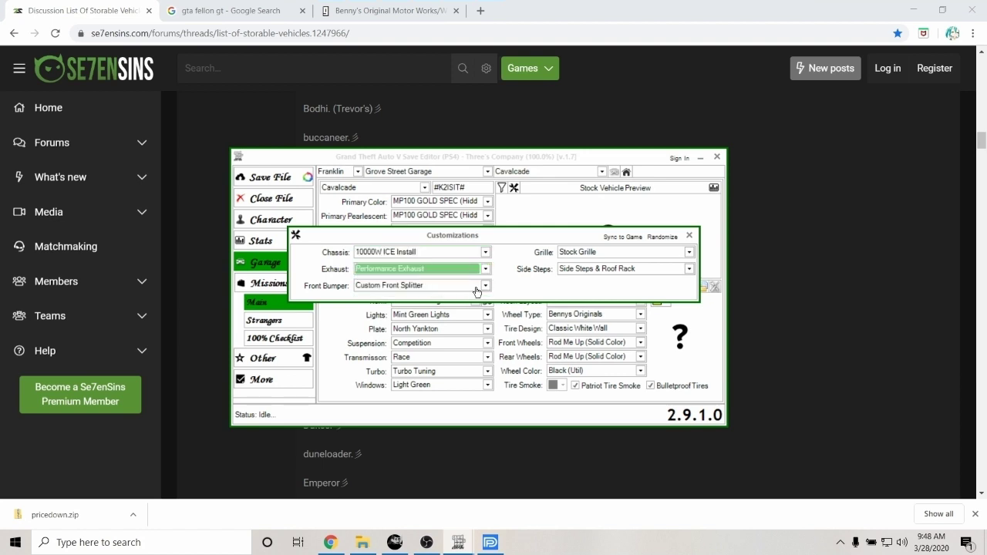
- Fit the Cavalcade with the Extreme Aero Front Bumper and the Mesh Grille
{"action": "left_click", "coordinate": [487, 286]}
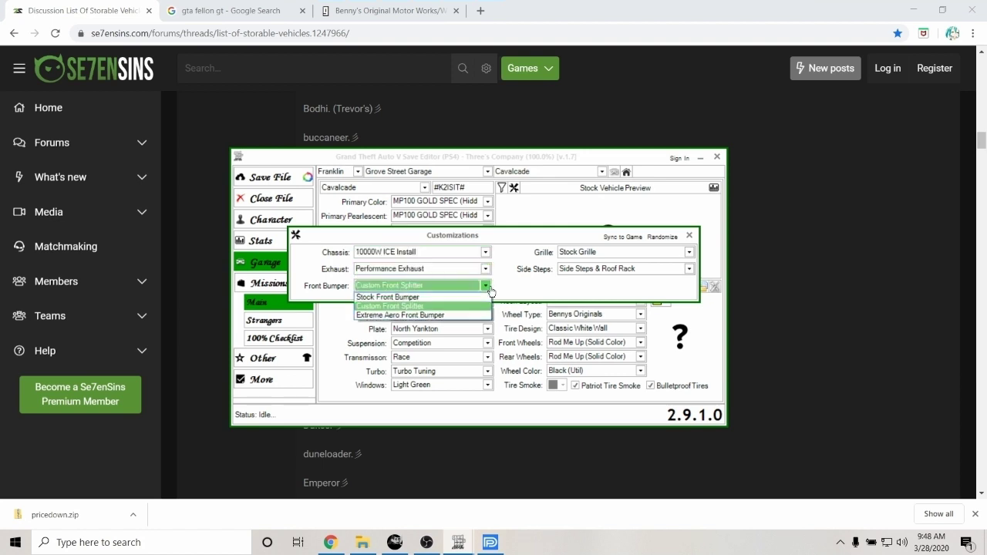
{"action": "left_click", "coordinate": [451, 315]}
{"action": "left_click", "coordinate": [606, 254]}
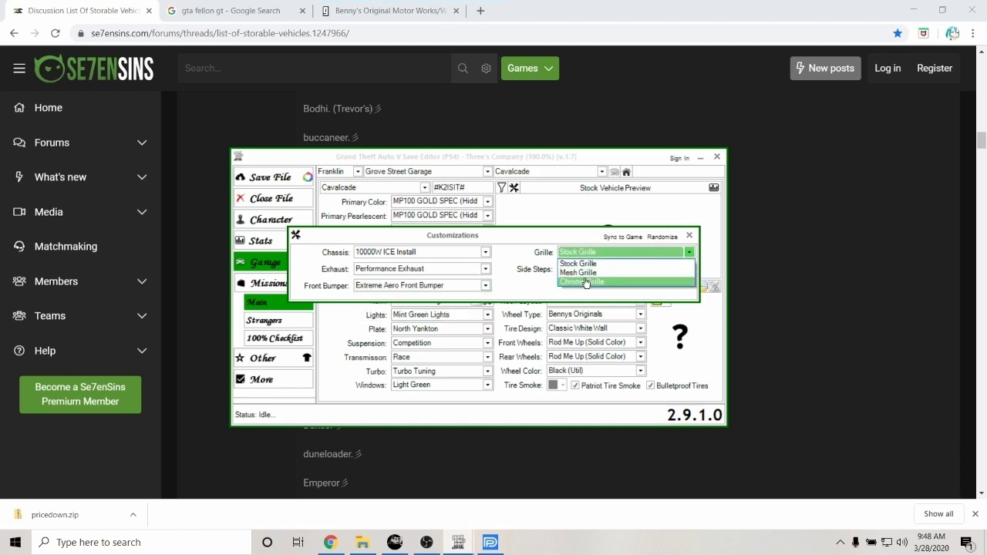
{"action": "left_click", "coordinate": [588, 273]}
- Choose Side Steps & Roof Rack as the Cavalcade's side steps and close the customizations
{"action": "left_click", "coordinate": [597, 276]}
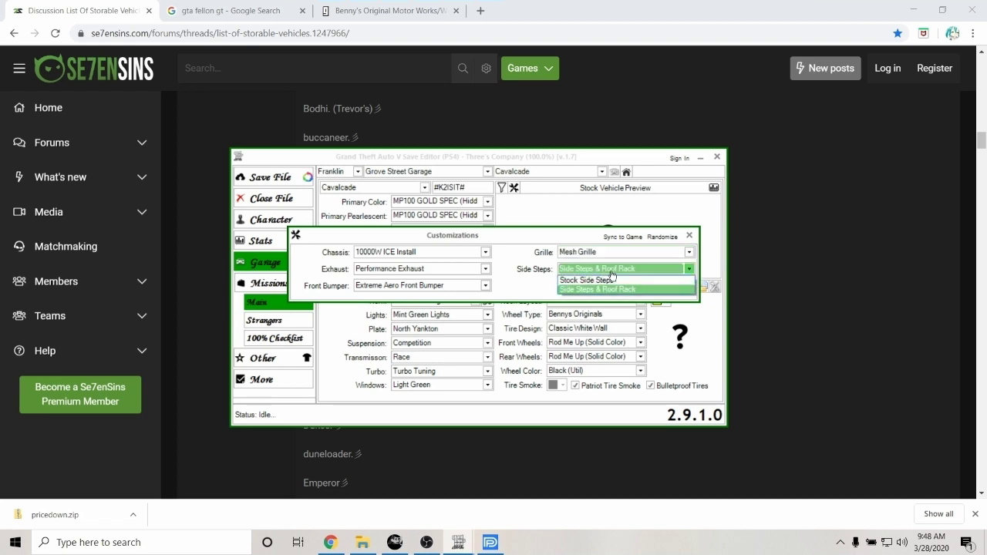
{"action": "left_click", "coordinate": [609, 289]}
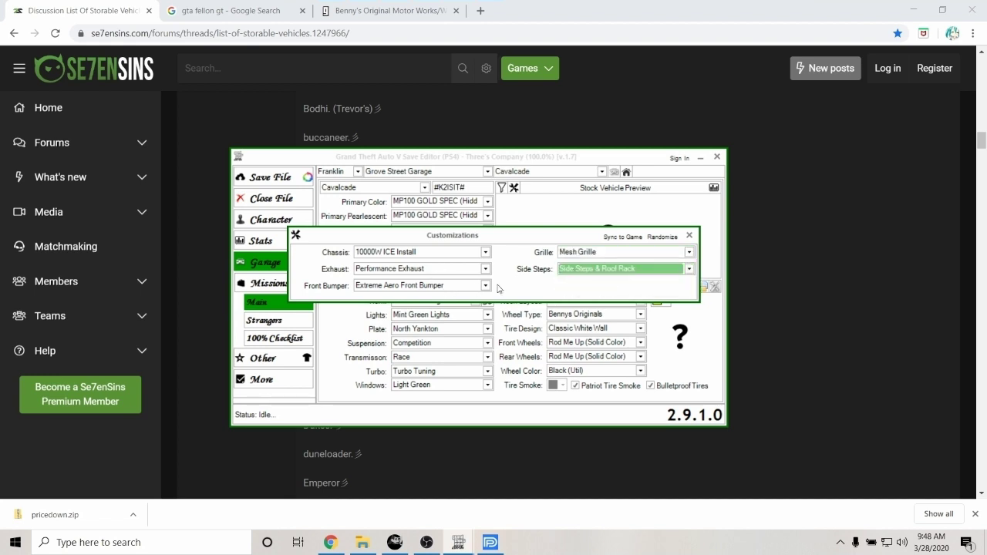
{"action": "left_click", "coordinate": [689, 236]}
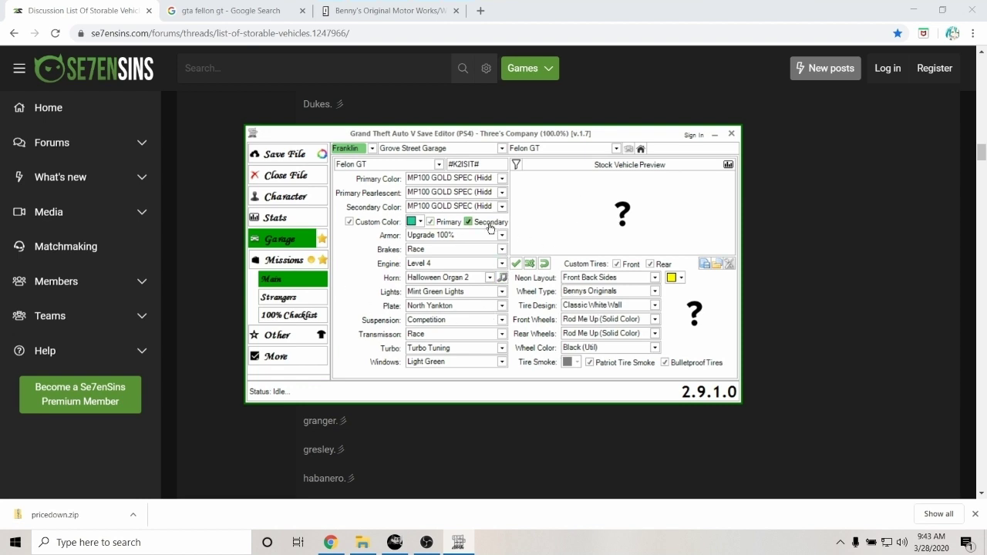
- Save the GTA V save file with the Felon GT modifications and dismiss the confirmation
{"action": "left_click", "coordinate": [280, 158]}
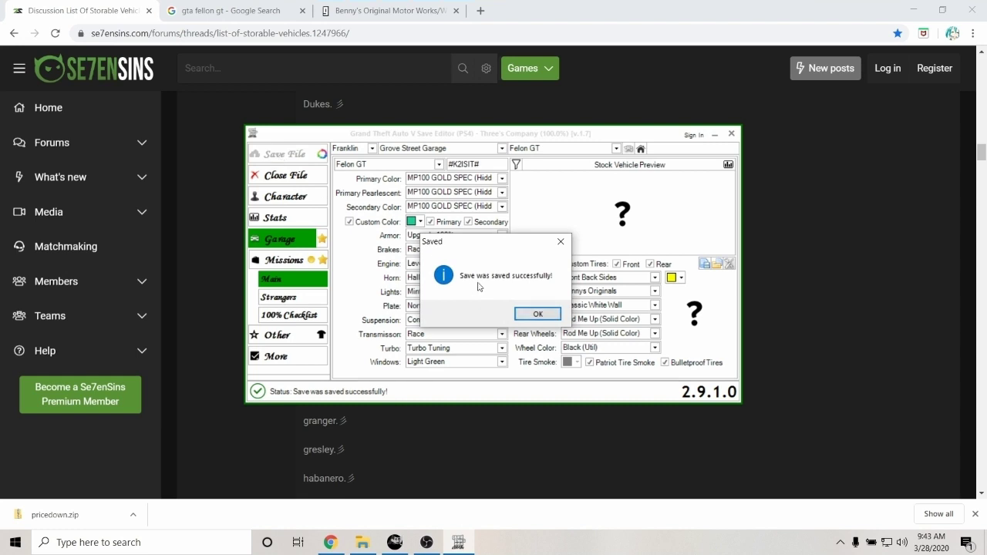
{"action": "left_click", "coordinate": [536, 314]}
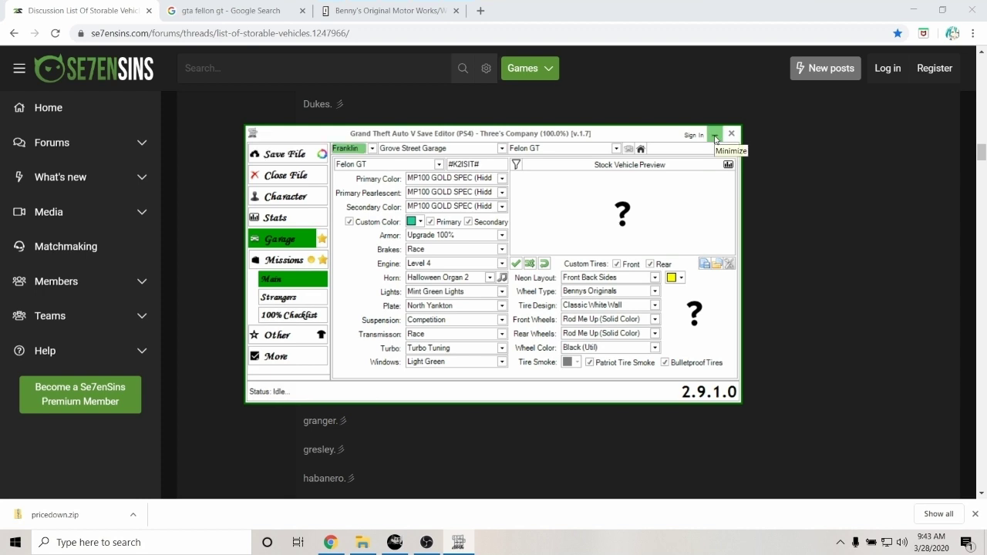
- Minimize the save editor and browser, launch Save Wizard for PS4 MAX from the desktop and dismiss its news window
{"action": "left_click", "coordinate": [714, 136]}
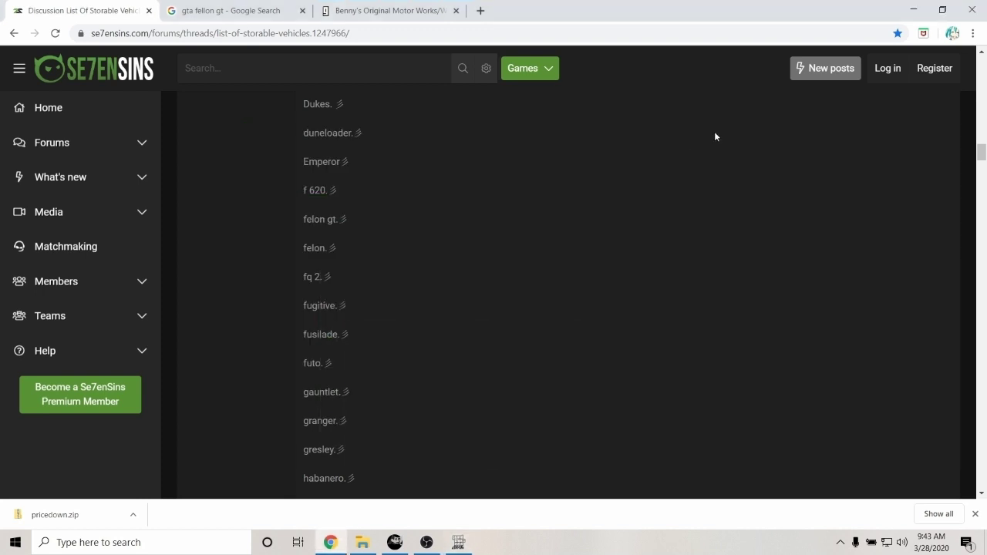
{"action": "left_click", "coordinate": [910, 8]}
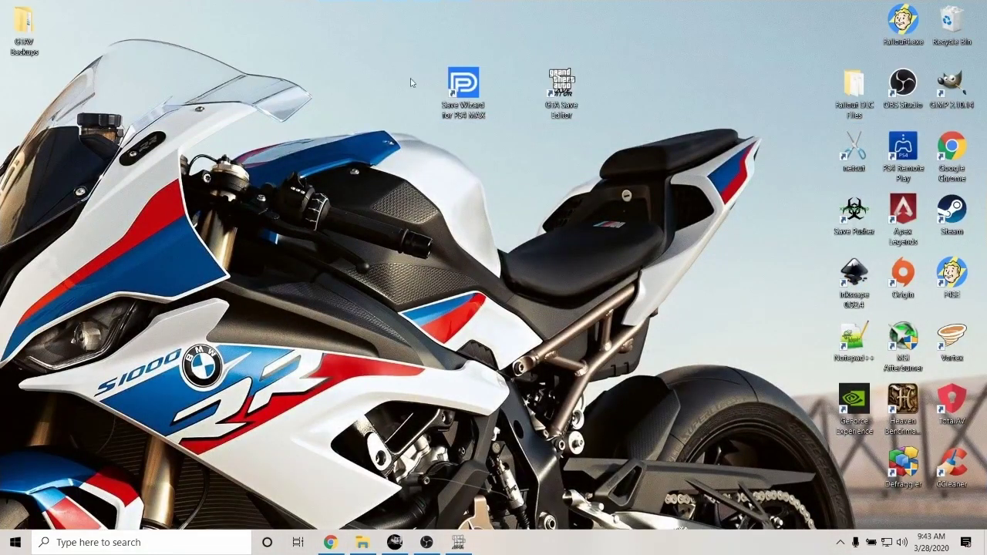
{"action": "left_click", "coordinate": [466, 88]}
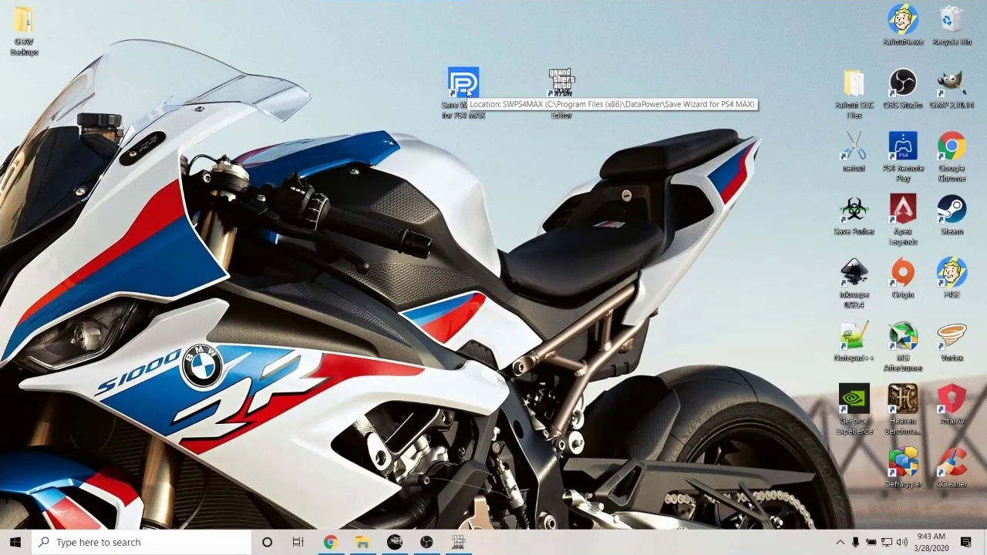
{"action": "double_click", "coordinate": [468, 91]}
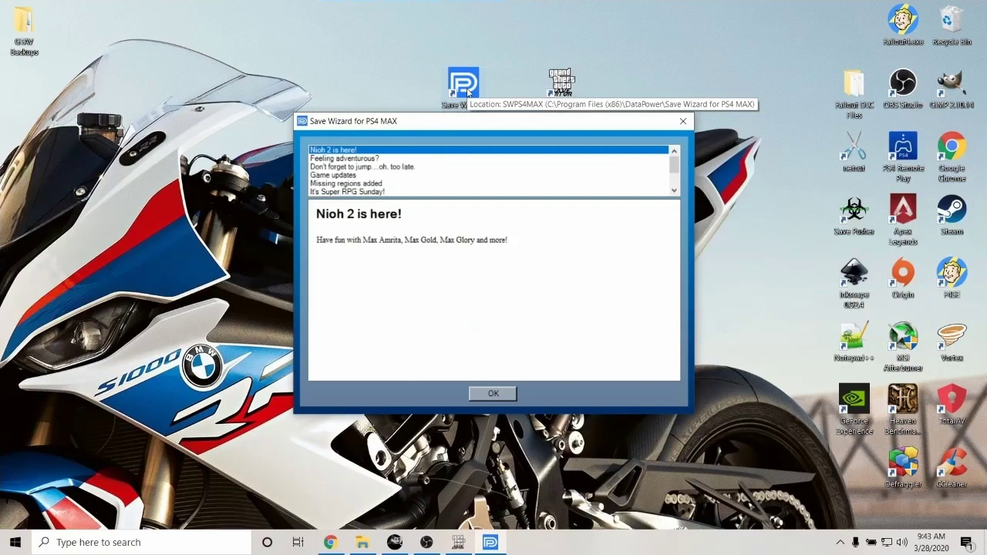
{"action": "left_click", "coordinate": [511, 394]}
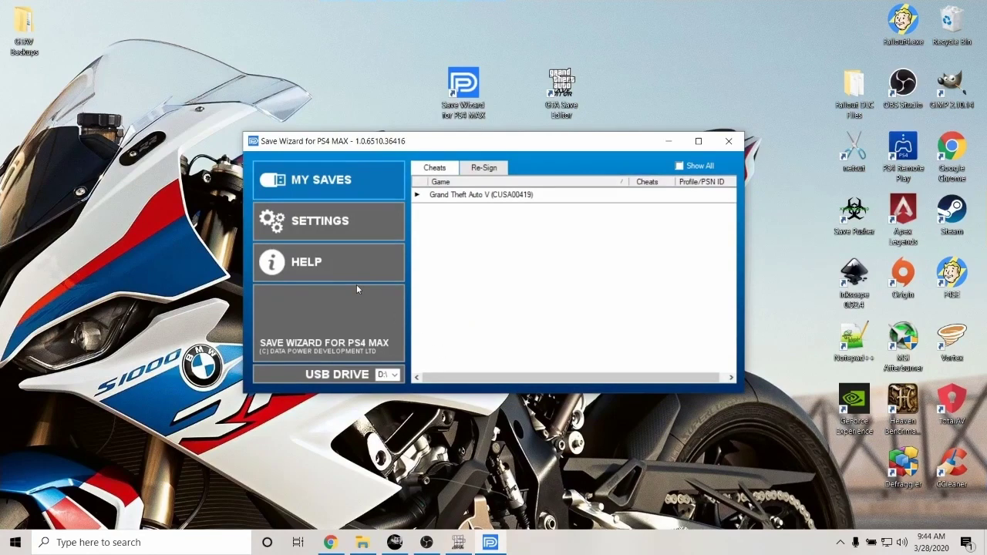
- Open the Grand Theft Auto V Current Game Progress save in Advanced Mode and import the edited file SGTA50004_dmsp_2.0 into it
{"action": "left_click", "coordinate": [417, 196]}
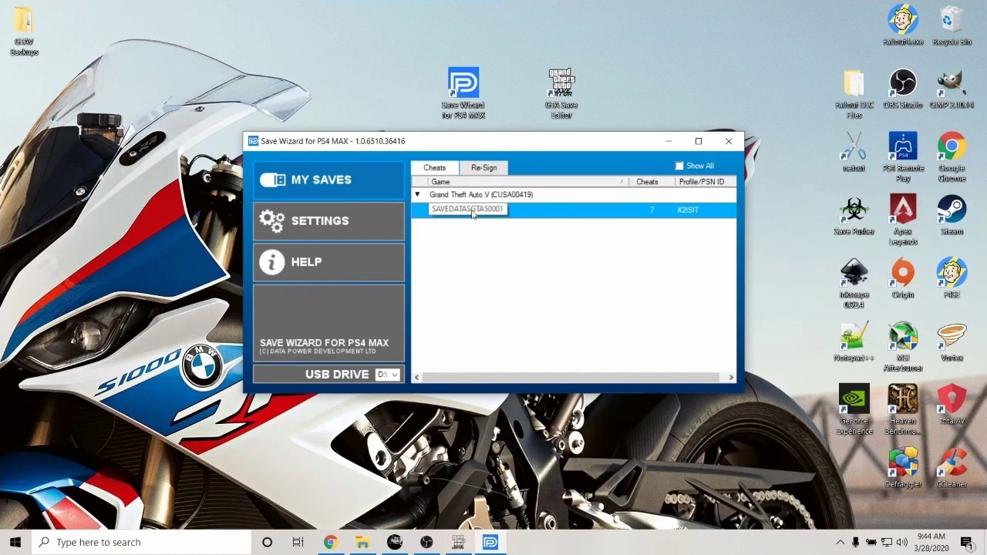
{"action": "right_click", "coordinate": [516, 212]}
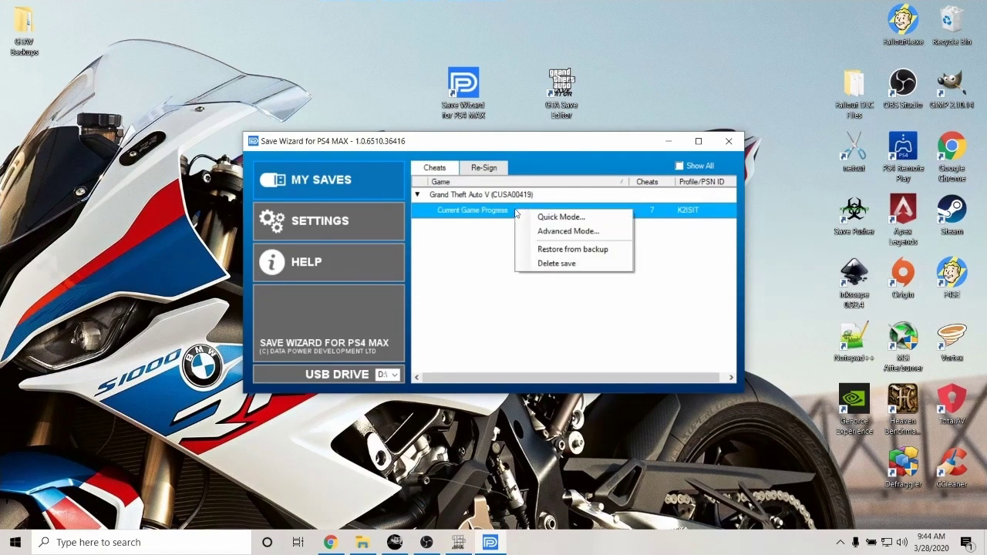
{"action": "left_click", "coordinate": [554, 232]}
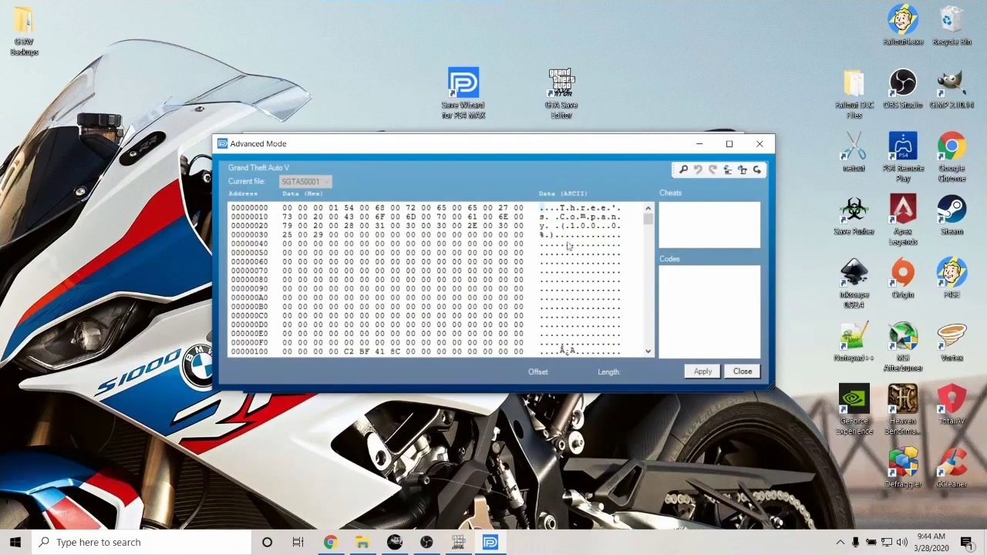
{"action": "left_click", "coordinate": [758, 170]}
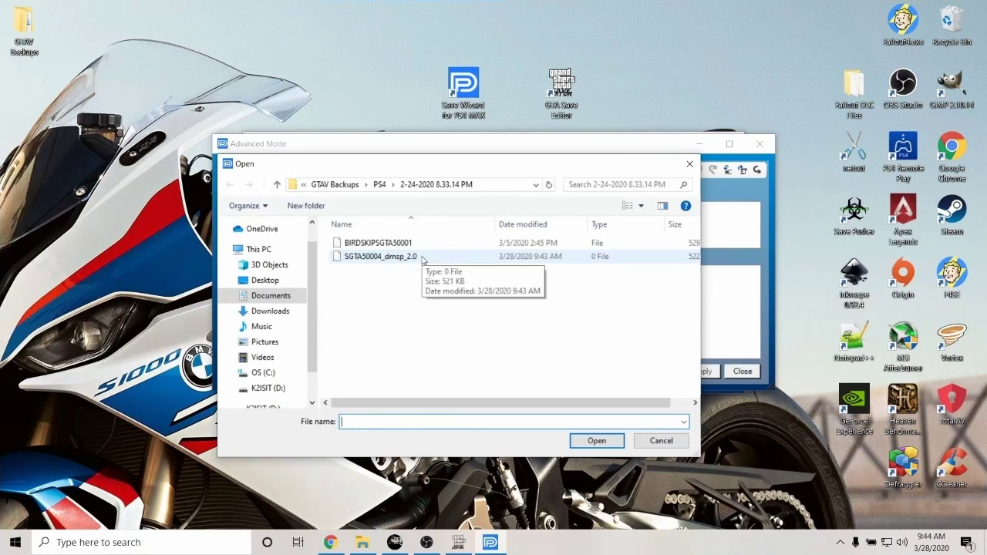
{"action": "left_click", "coordinate": [369, 260]}
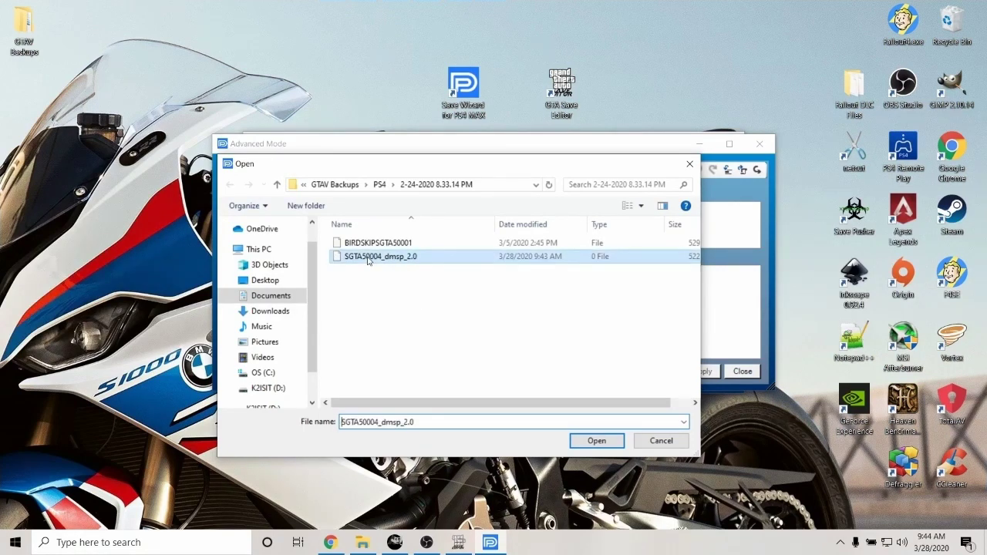
{"action": "left_click", "coordinate": [596, 440]}
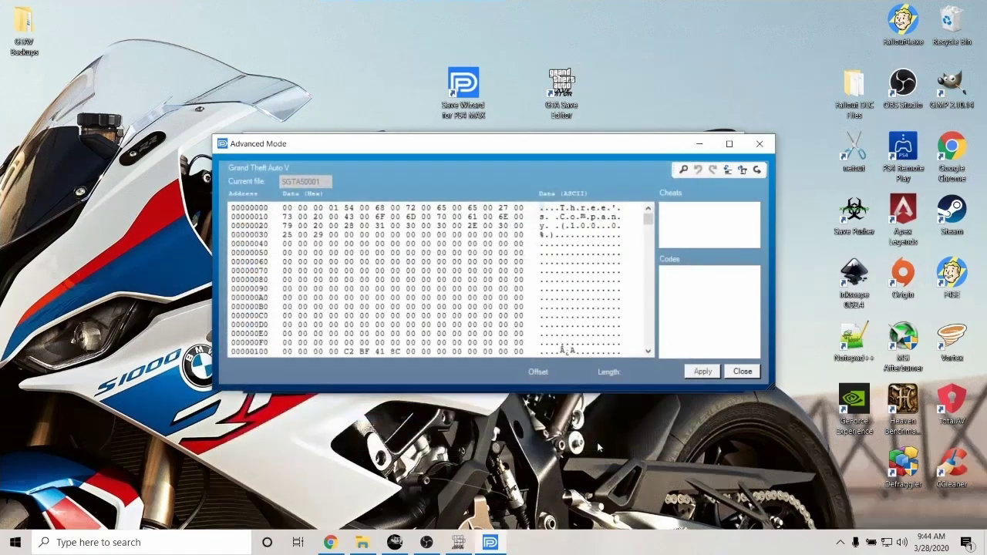
- Place the cursor in the imported hex data, continue past the application error, and apply the modifications to the save
{"action": "left_click", "coordinate": [433, 228]}
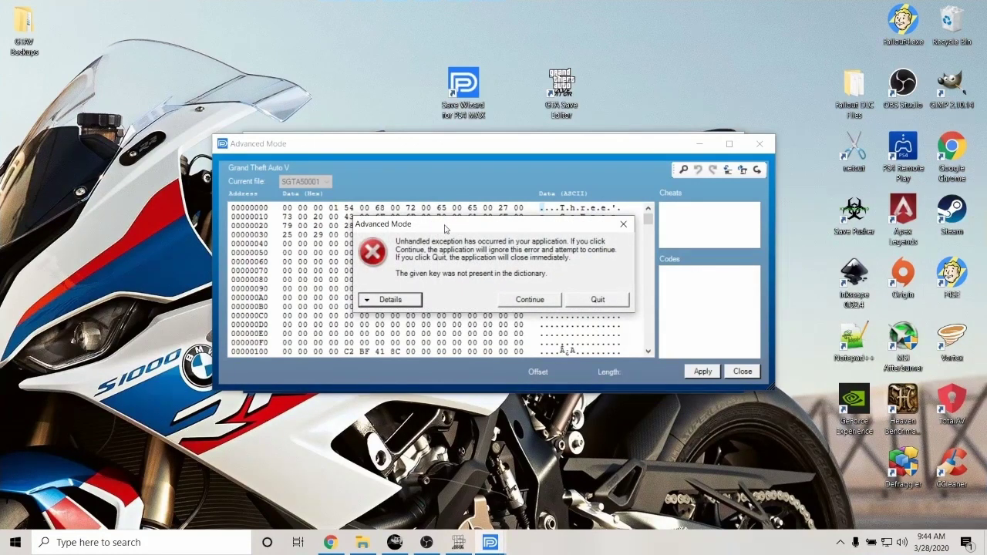
{"action": "left_click", "coordinate": [530, 301]}
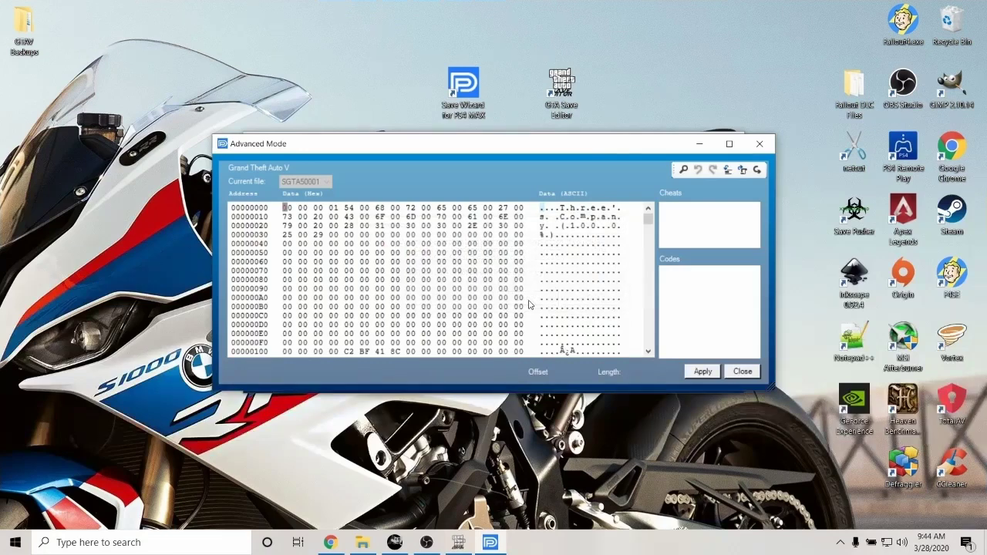
{"action": "left_click", "coordinate": [701, 372]}
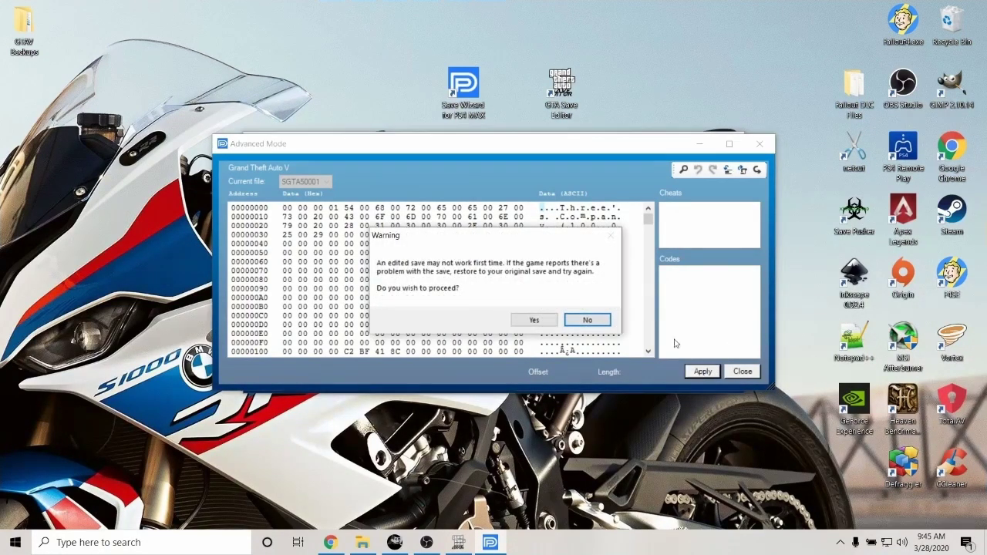
{"action": "left_click", "coordinate": [535, 321]}
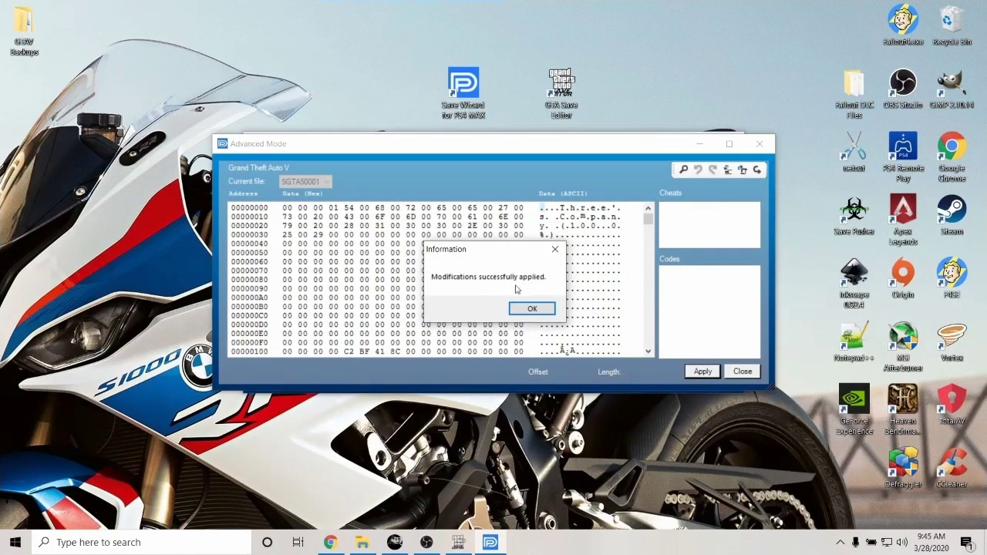
{"action": "left_click", "coordinate": [532, 308]}
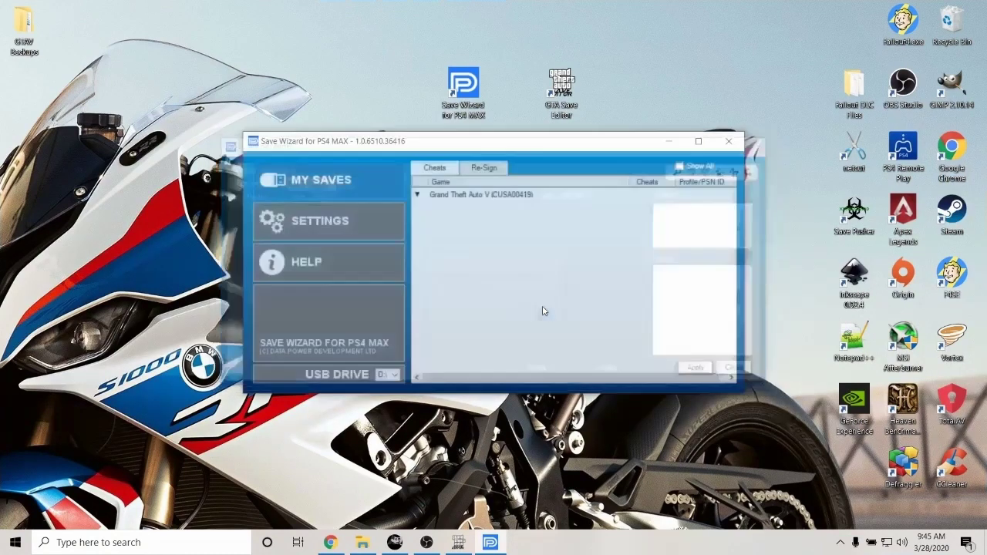
- Minimize Save Wizard for PS4 MAX and safely eject the USB flash drive K2ISIT (D:)
{"action": "left_click", "coordinate": [669, 143]}
{"action": "left_click", "coordinate": [839, 542]}
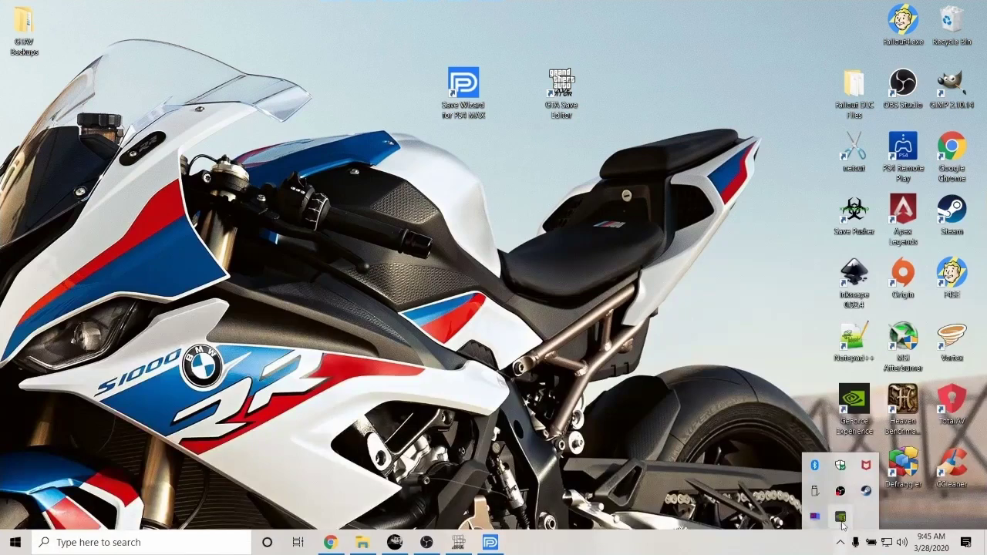
{"action": "left_click", "coordinate": [814, 491]}
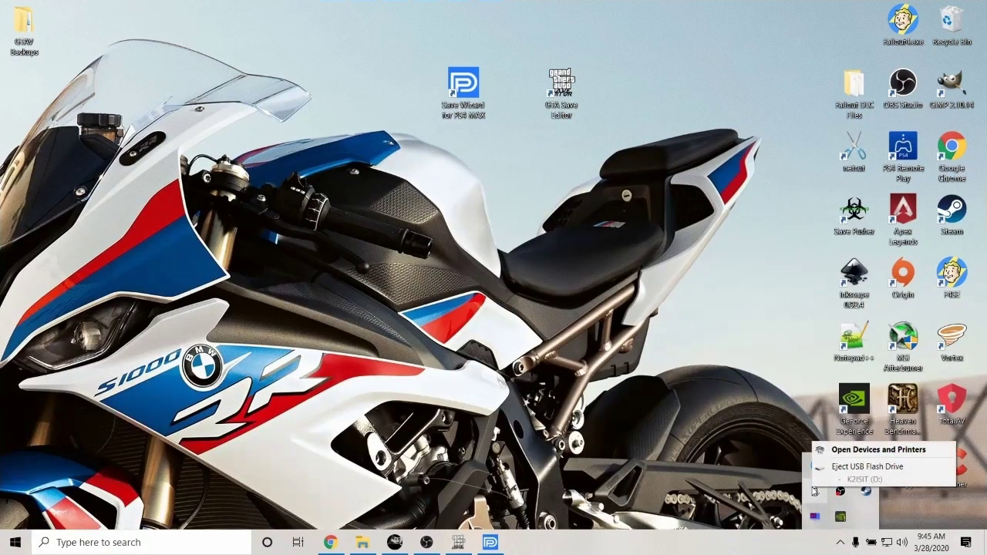
{"action": "left_click", "coordinate": [856, 467]}
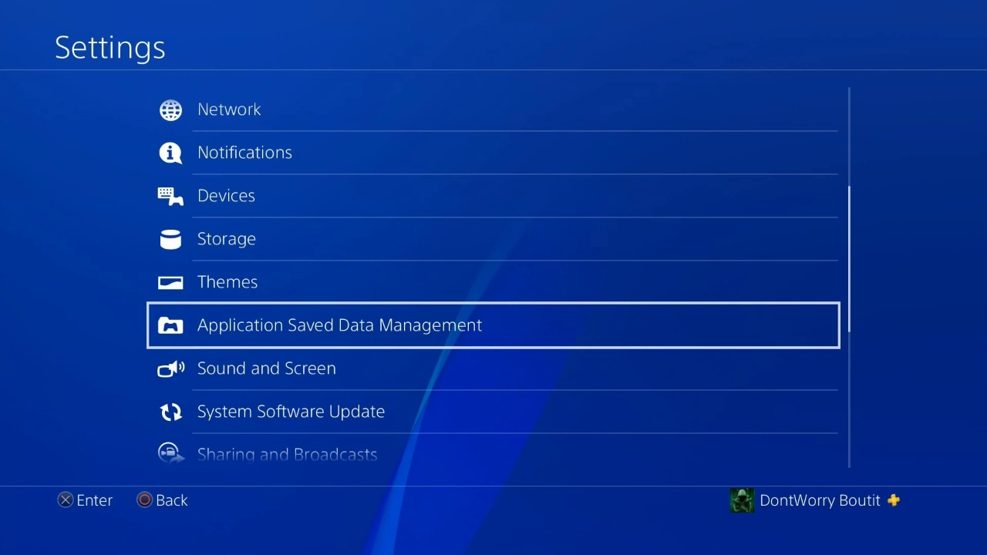
- On the PS4, open Copy to System Storage for the saved data on the USB storage device
{"action": "key", "text": "Return"}
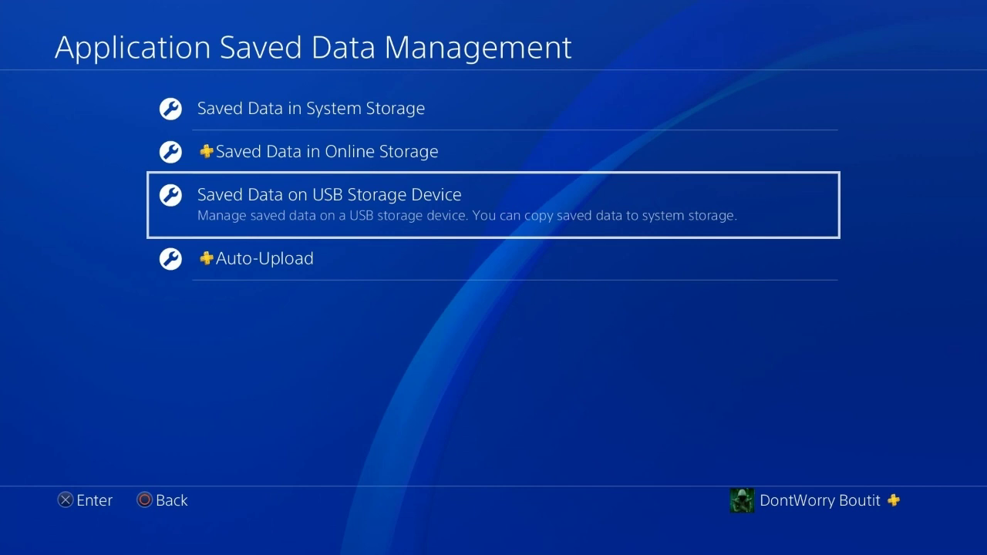
{"action": "key", "text": "Return"}
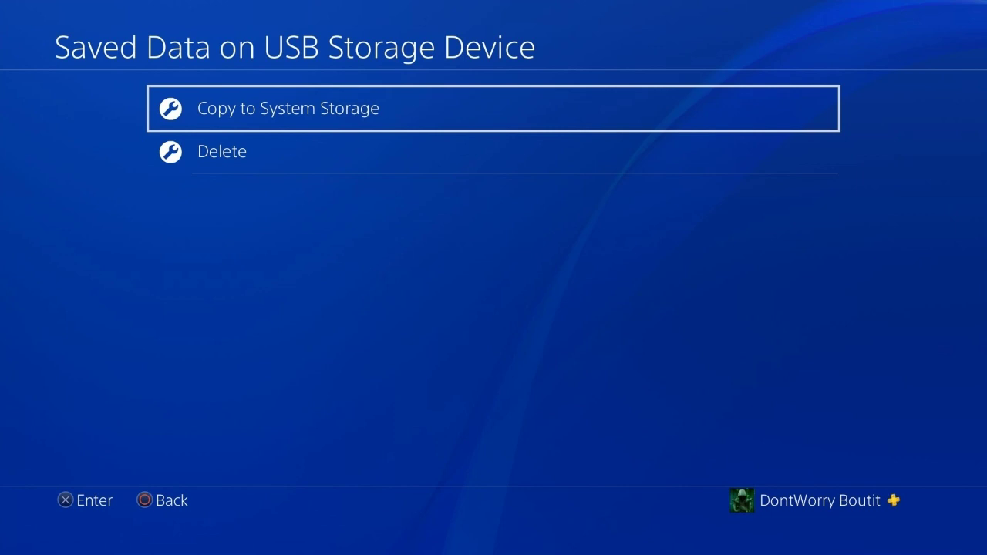
{"action": "key", "text": "Return"}
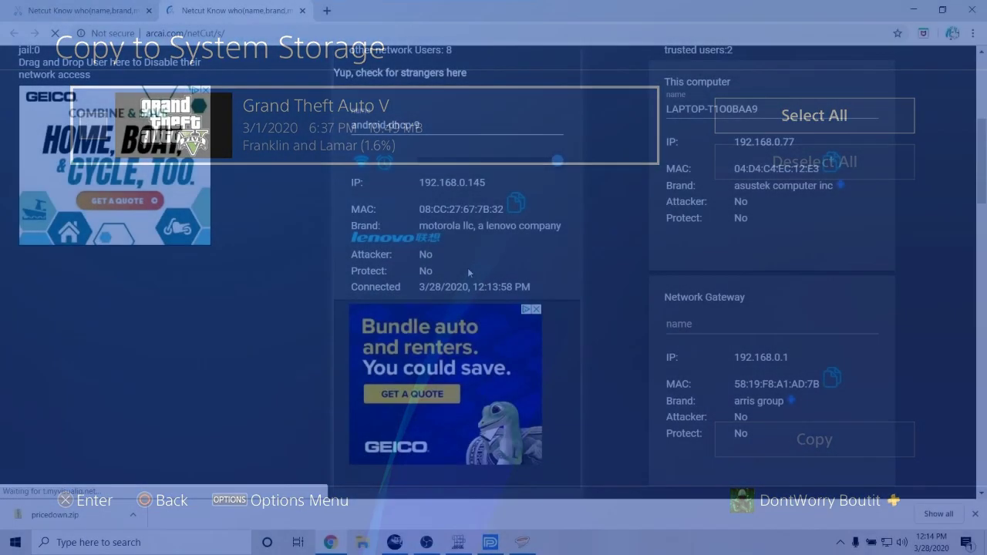
- In Netcut in the browser, cut the network access of the connected PS4-2209C0 device of brand liteon and locate its entry again
{"action": "scroll", "coordinate": [463, 267], "scroll_direction": "down", "scroll_amount": 4}
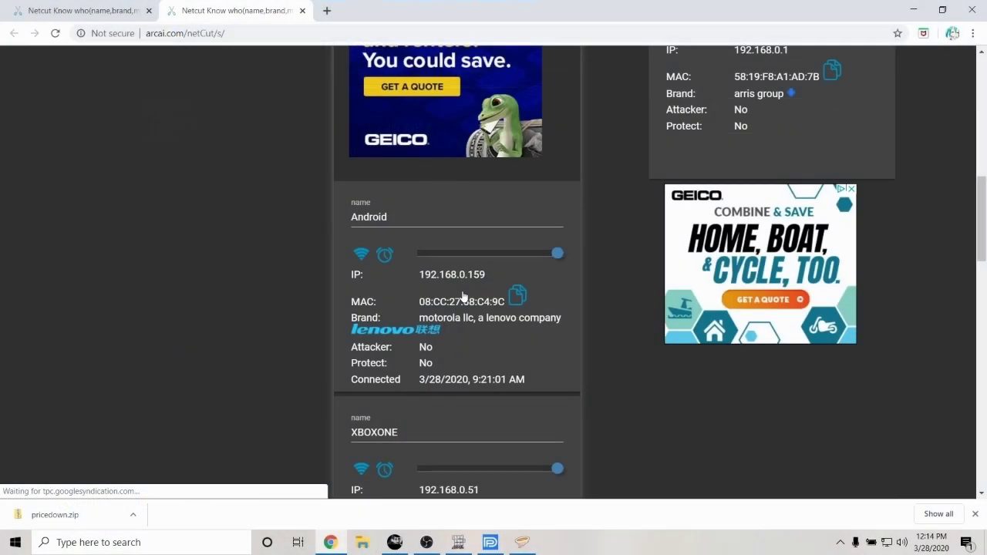
{"action": "scroll", "coordinate": [470, 231], "scroll_direction": "up", "scroll_amount": 3}
{"action": "scroll", "coordinate": [474, 226], "scroll_direction": "up", "scroll_amount": 3}
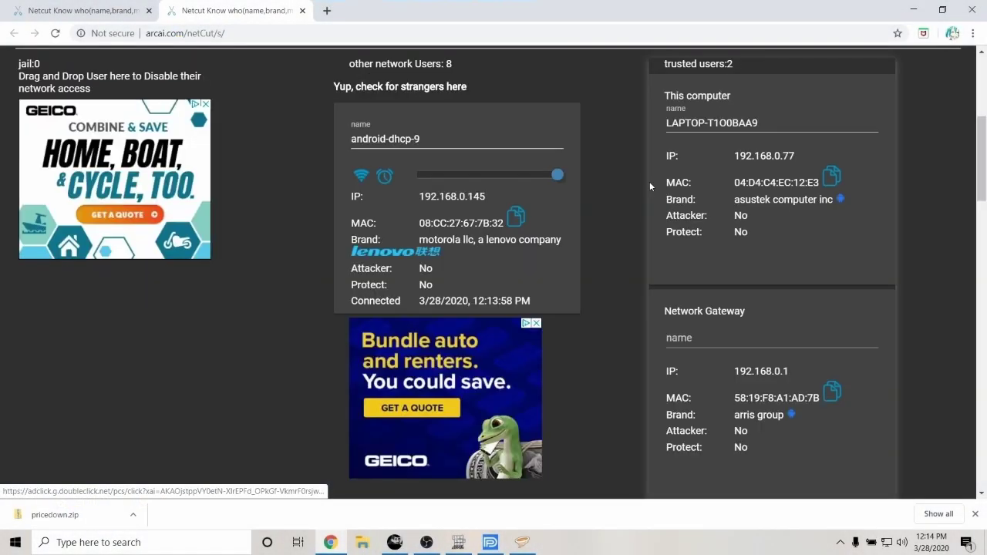
{"action": "scroll", "coordinate": [411, 270], "scroll_direction": "down", "scroll_amount": 6}
{"action": "scroll", "coordinate": [455, 152], "scroll_direction": "up", "scroll_amount": 1}
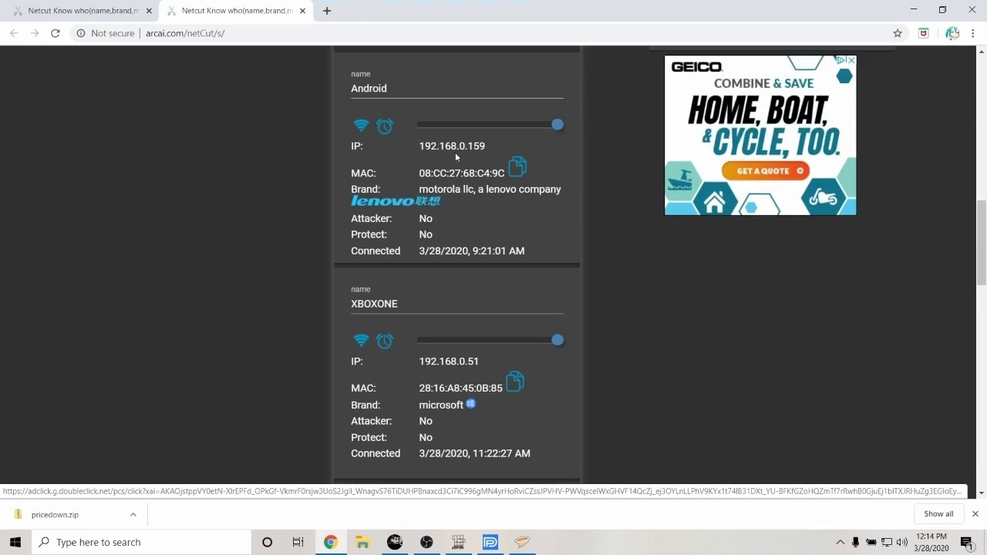
{"action": "scroll", "coordinate": [455, 152], "scroll_direction": "down", "scroll_amount": 3}
{"action": "scroll", "coordinate": [447, 189], "scroll_direction": "down", "scroll_amount": 1}
{"action": "scroll", "coordinate": [487, 168], "scroll_direction": "up", "scroll_amount": 1}
{"action": "scroll", "coordinate": [478, 195], "scroll_direction": "down", "scroll_amount": 3}
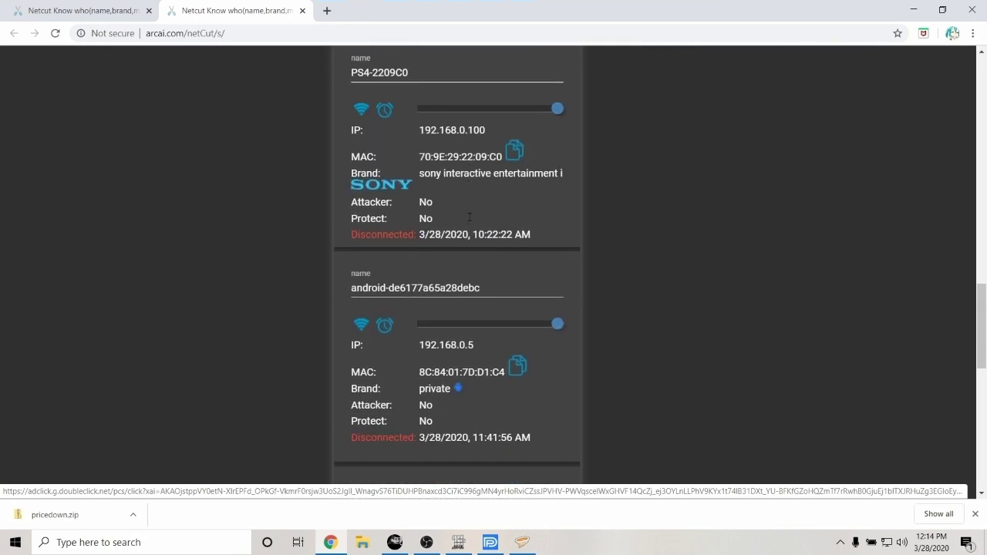
{"action": "scroll", "coordinate": [455, 162], "scroll_direction": "down", "scroll_amount": 1}
{"action": "scroll", "coordinate": [444, 228], "scroll_direction": "down", "scroll_amount": 5}
{"action": "scroll", "coordinate": [444, 228], "scroll_direction": "up", "scroll_amount": 1}
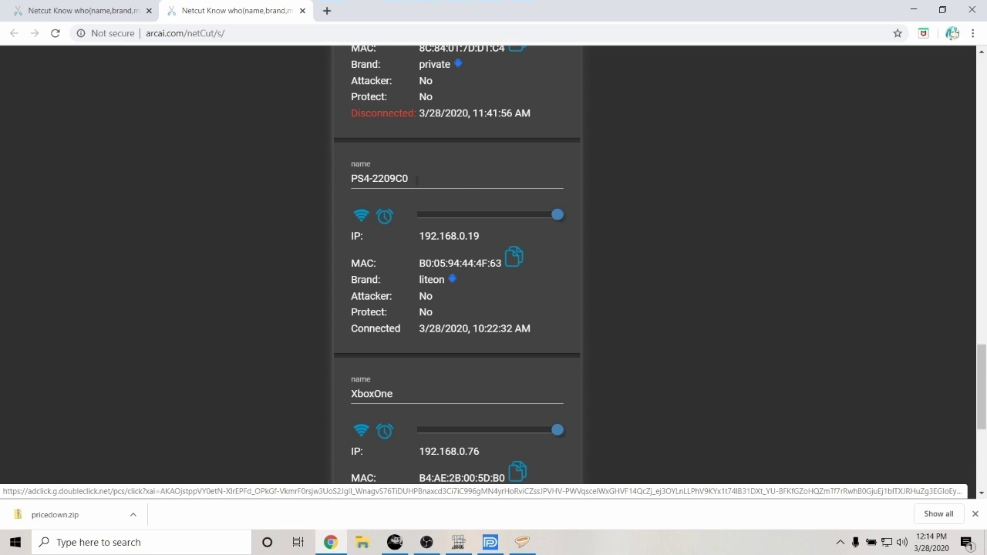
{"action": "scroll", "coordinate": [421, 168], "scroll_direction": "up", "scroll_amount": 1}
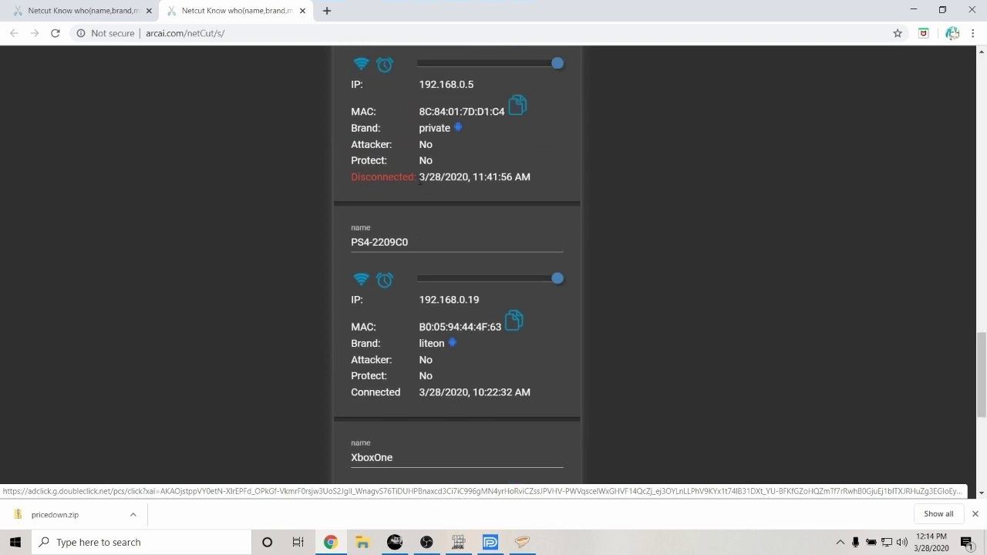
{"action": "left_click", "coordinate": [361, 280]}
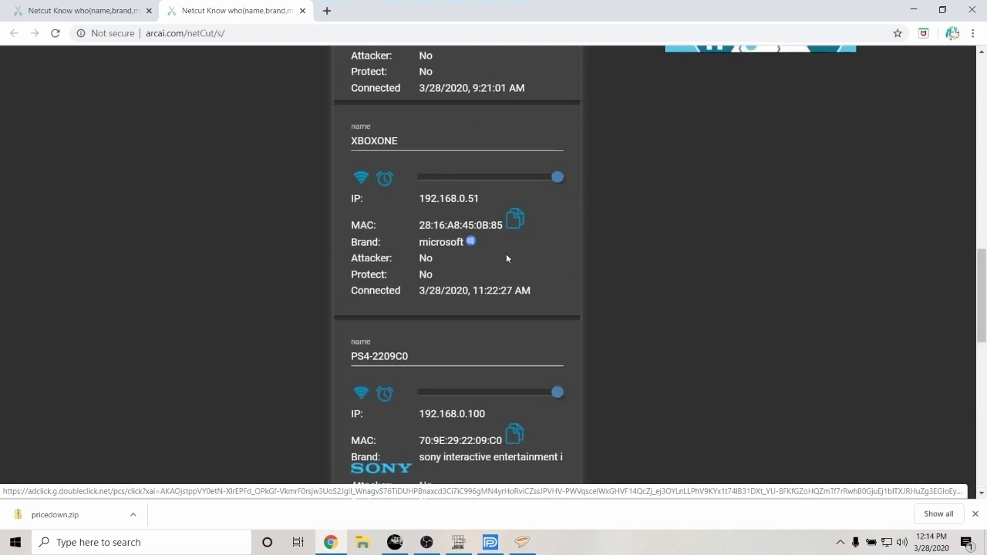
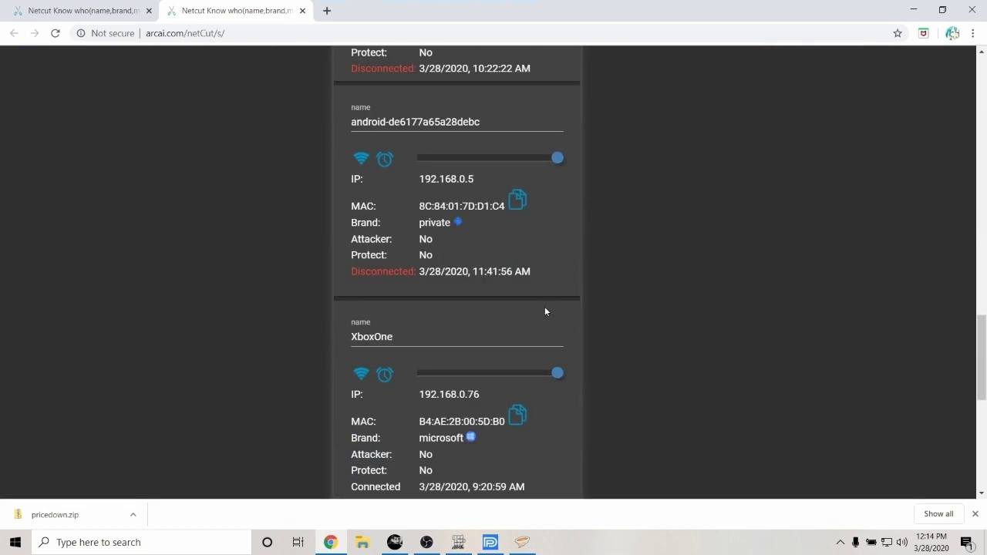
{"action": "scroll", "coordinate": [545, 311], "scroll_direction": "down", "scroll_amount": 6}
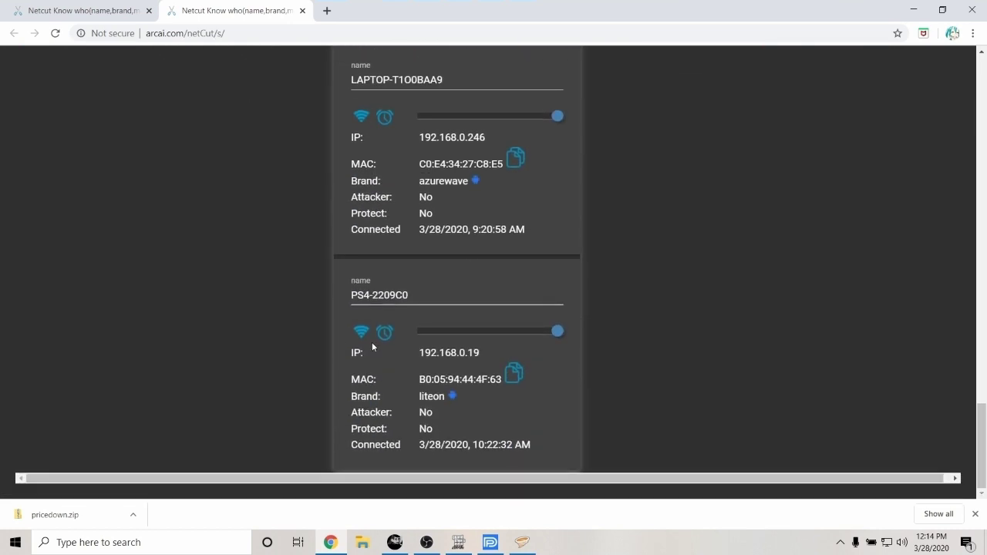